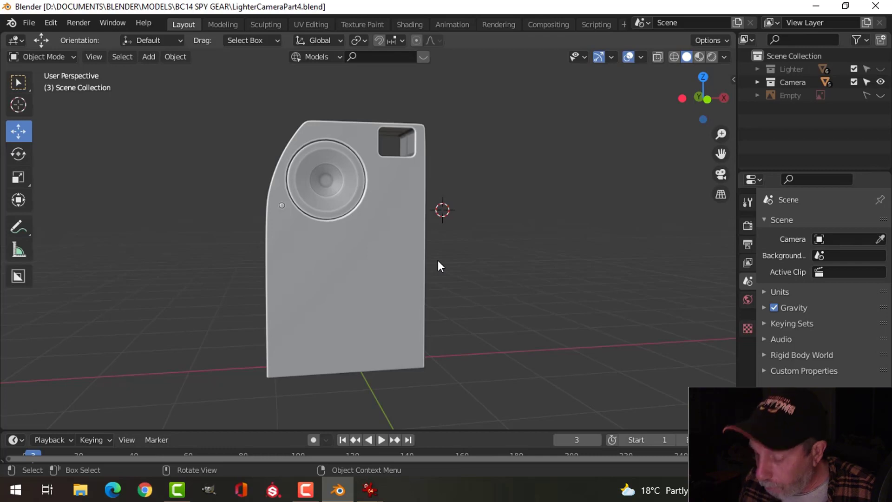
Step: Switch to the back view and examine the control layout in the cameraback.jpg reference photo
key("ctrl+KP_1")
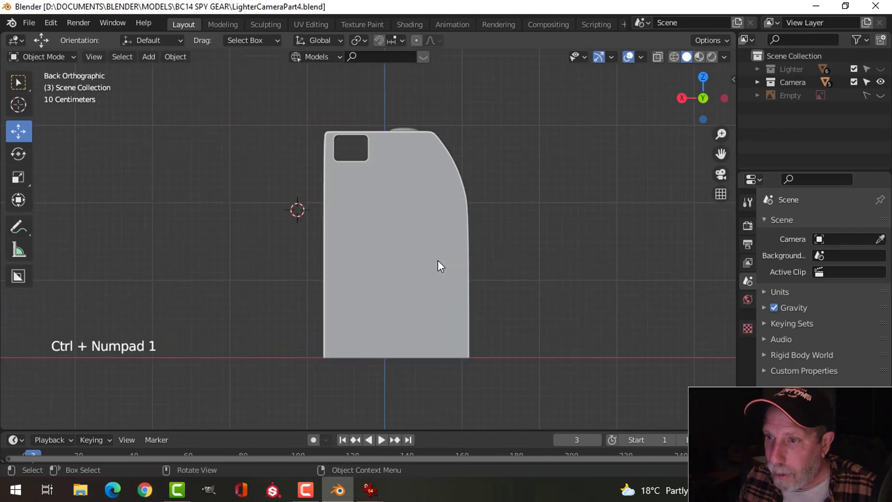
mouse_move(370, 488)
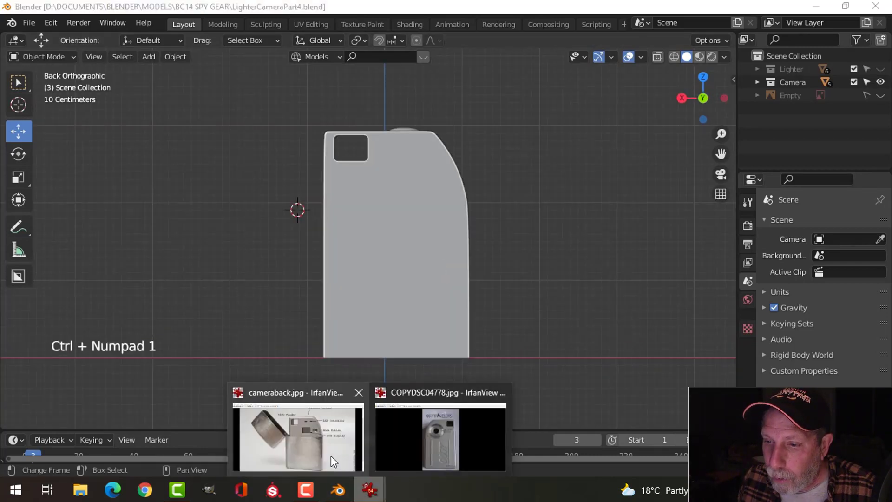
left_click(330, 456)
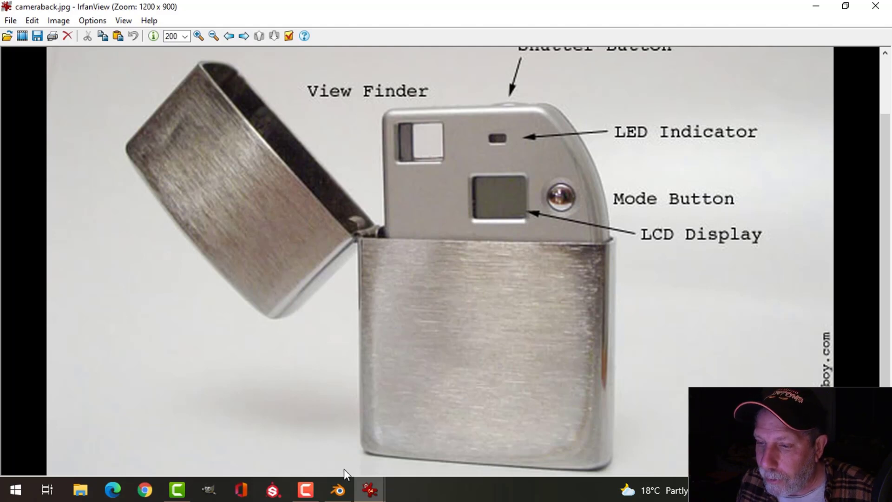
left_click(338, 489)
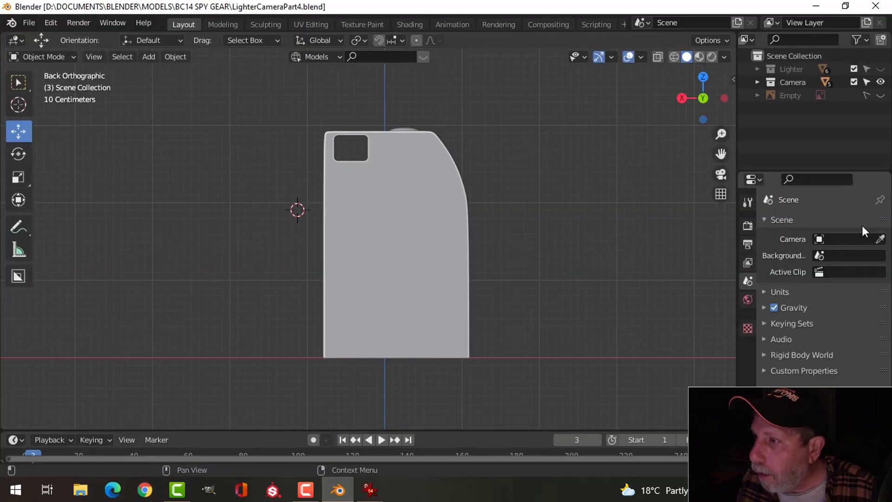
Step: Unhide the Lighter collection and compare the upper part of the camera's back with cameraback.jpg
left_click(880, 69)
scroll(483, 253, "up", 1)
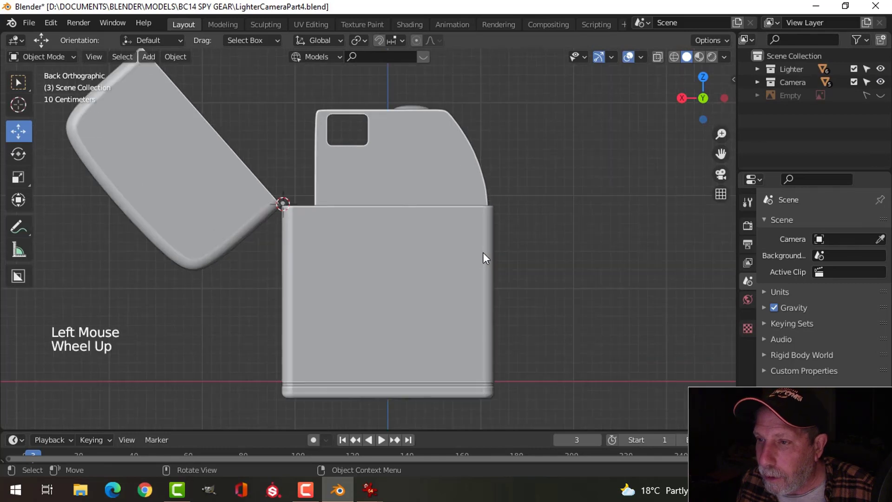
middle_click_drag(517, 221, 483, 233, "shift")
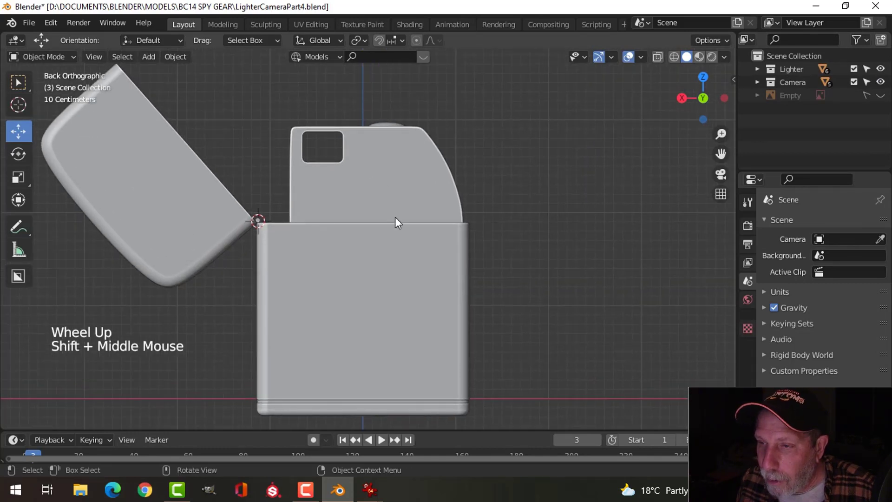
scroll(401, 210, "up", 1)
middle_click_drag(401, 210, 390, 216, "shift")
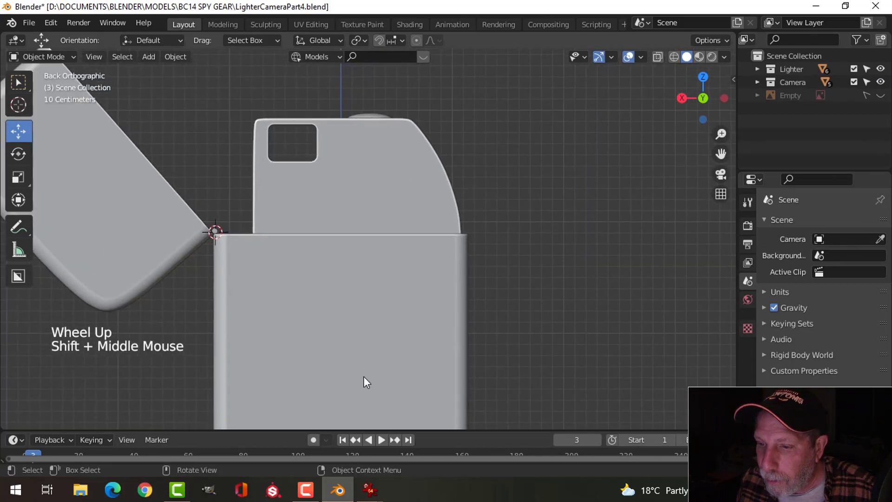
mouse_move(365, 495)
left_click(321, 437)
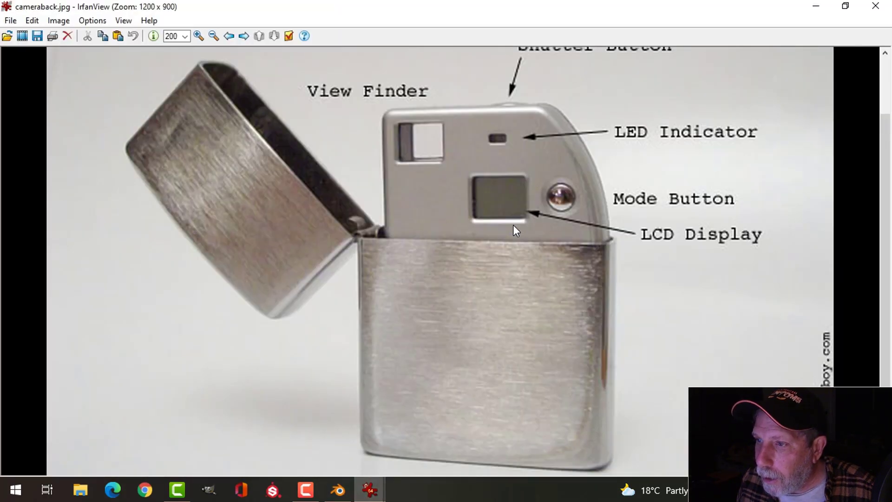
left_click(338, 489)
Step: Duplicate the outer edge loop of the viewfinder opening and place the copy about 0.57 m along negative X and 0.49 m lower
left_click(308, 176)
scroll(338, 194, "up", 2)
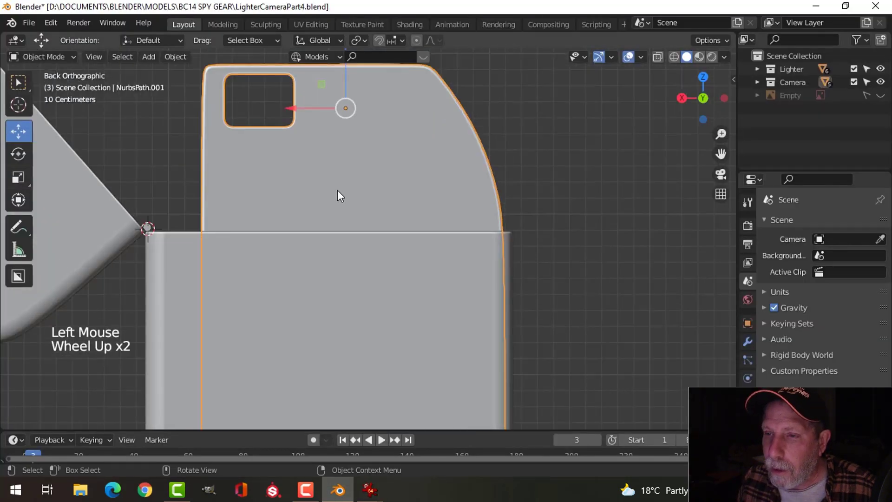
middle_click_drag(338, 193, 357, 247, "shift")
key("Tab")
scroll(319, 215, "up", 2)
middle_click_drag(318, 215, 404, 294, "shift")
scroll(404, 295, "up", 3)
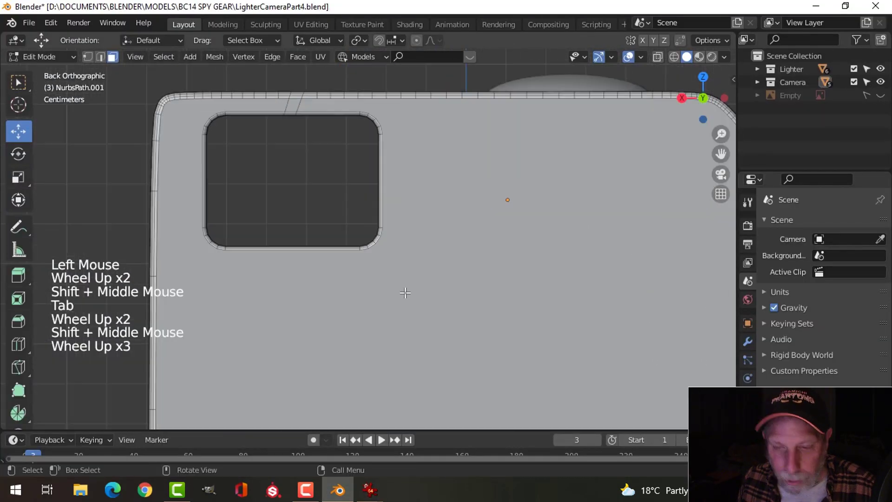
key("2")
left_click(308, 251, "alt+shift")
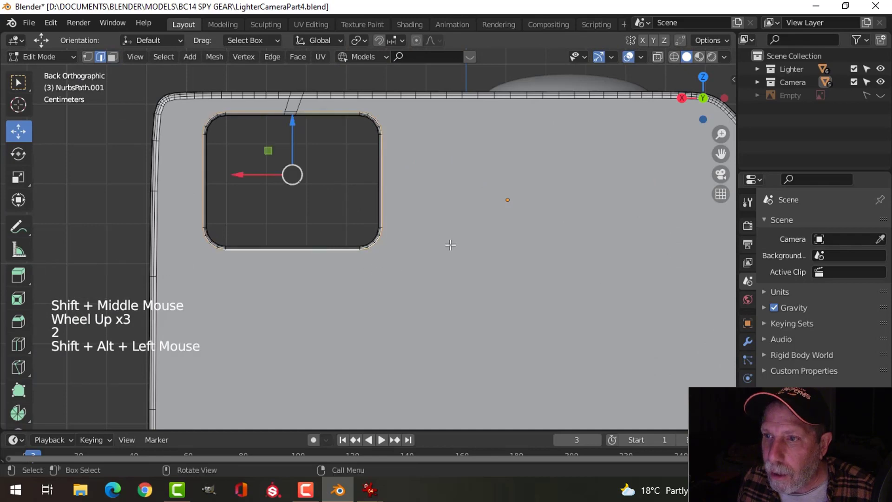
scroll(458, 275, "down", 3)
scroll(468, 279, "down", 2)
middle_click_drag(468, 279, 442, 253, "shift")
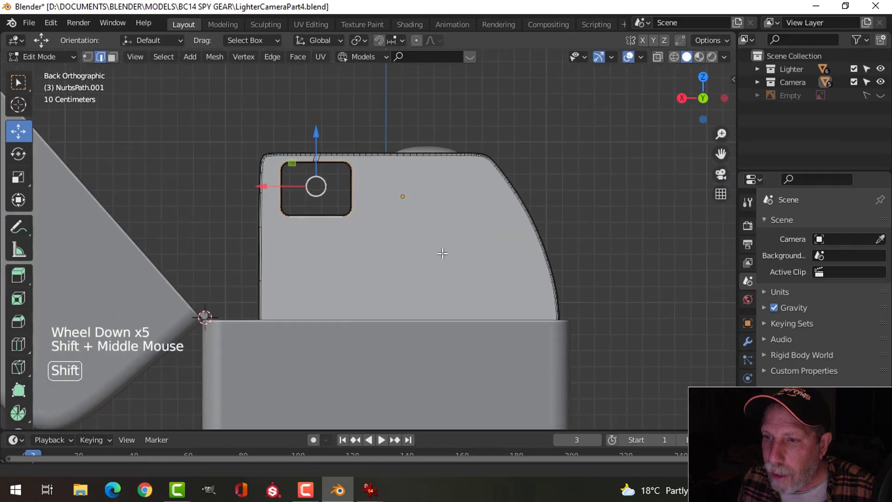
key("shift+d")
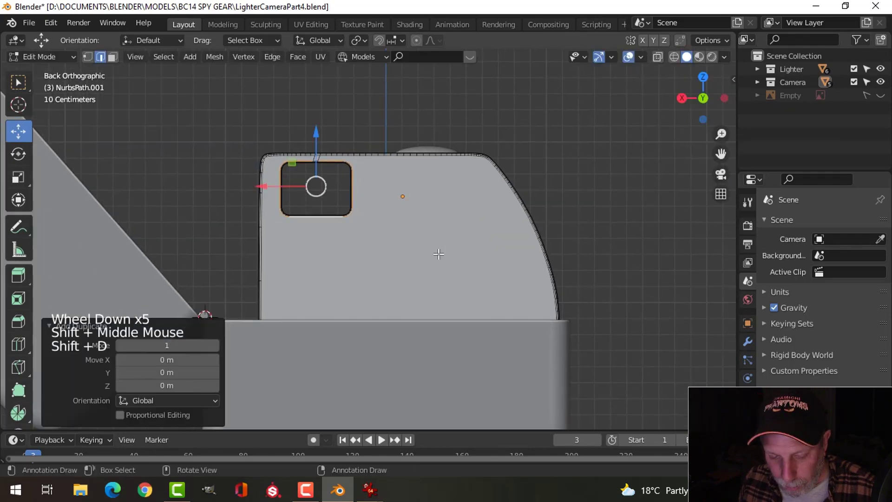
key("g")
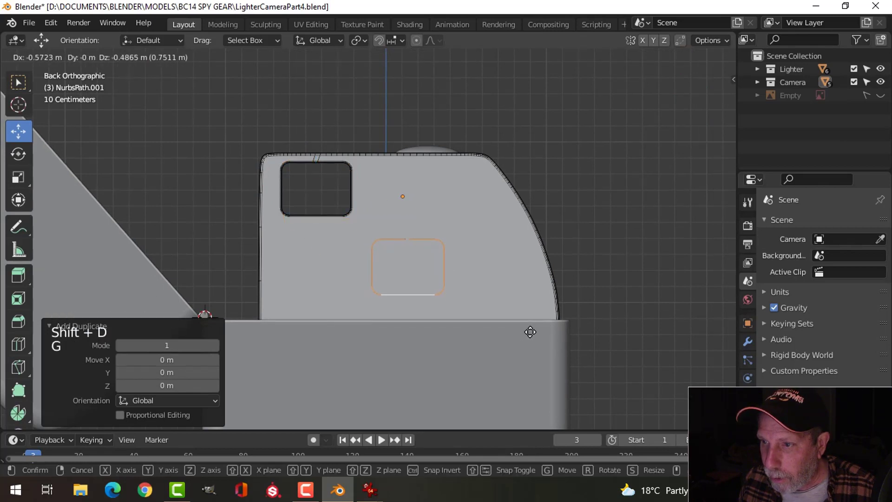
left_click(530, 332)
Step: Separate the duplicated edge loop into its own object and open that object for mesh editing
key("p")
left_click(576, 258)
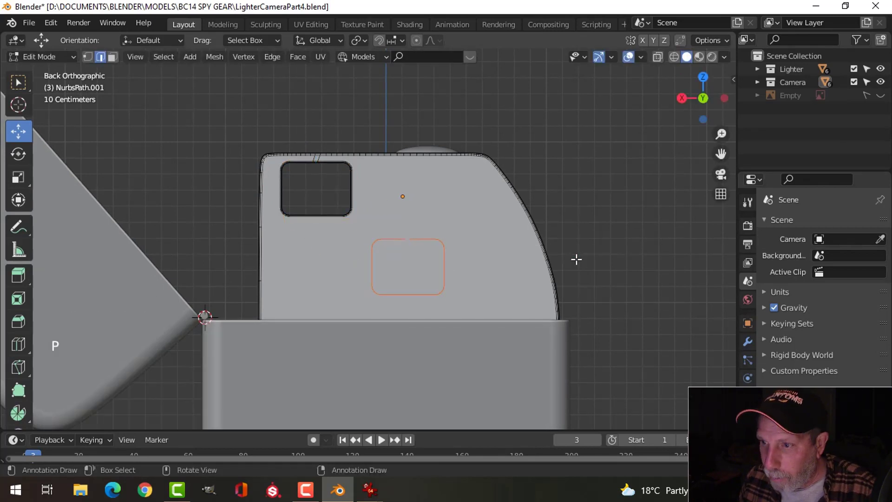
key("Tab")
left_click(419, 240)
key("Tab")
Step: Close the gap in the upper edge of the rounded outline by joining its two end vertices
scroll(434, 263, "up", 6)
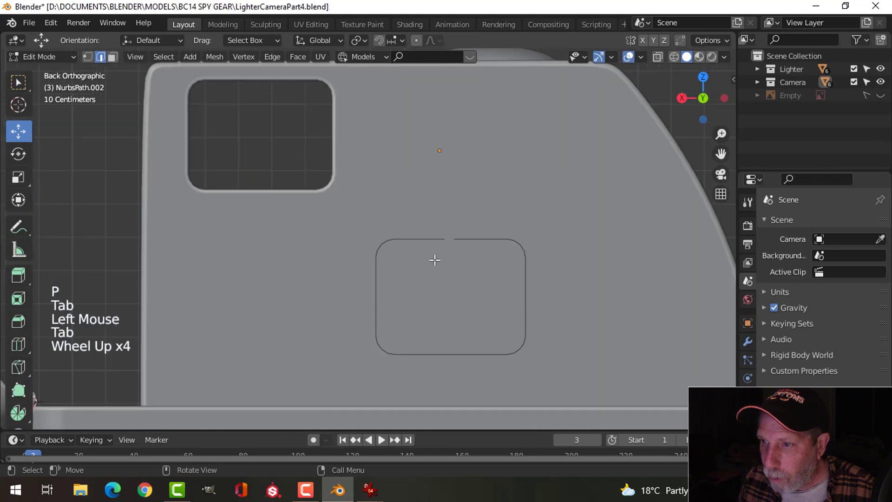
key("a")
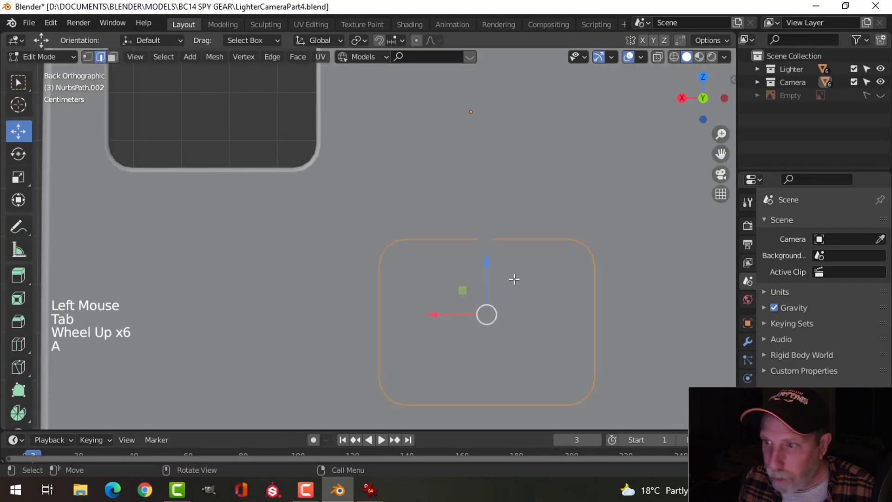
key("1")
scroll(504, 267, "up", 2)
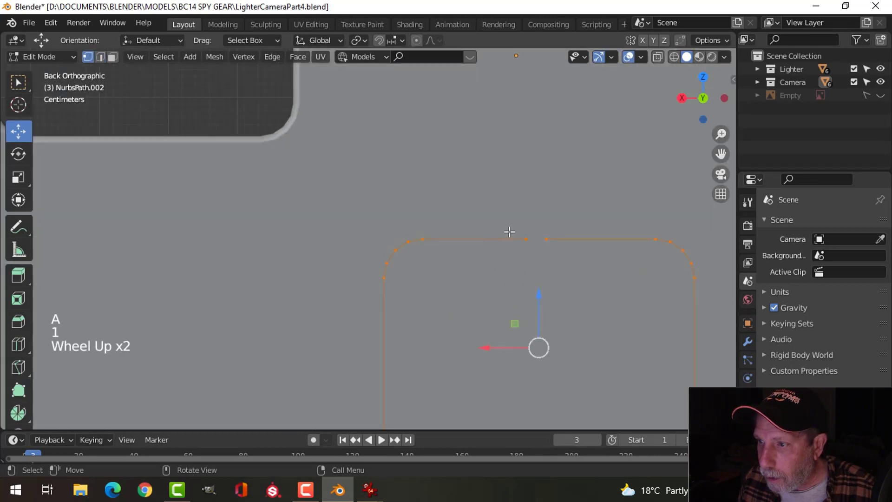
left_click(525, 238)
left_click(546, 238, "shift")
key("f")
scroll(560, 289, "down", 1)
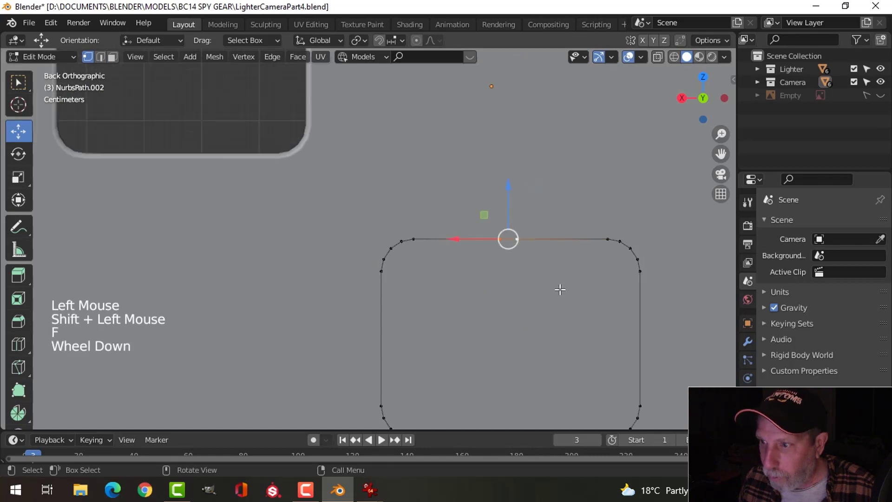
Step: Dissolve the two joined vertices in the middle of the outline's upper edge
scroll(559, 289, "down", 2)
middle_click_drag(533, 291, 503, 257, "shift")
scroll(504, 256, "up", 2)
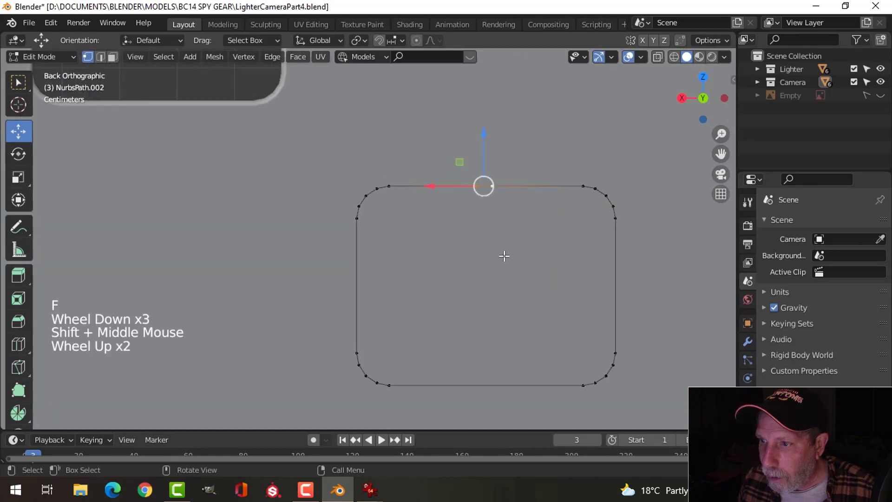
key("x")
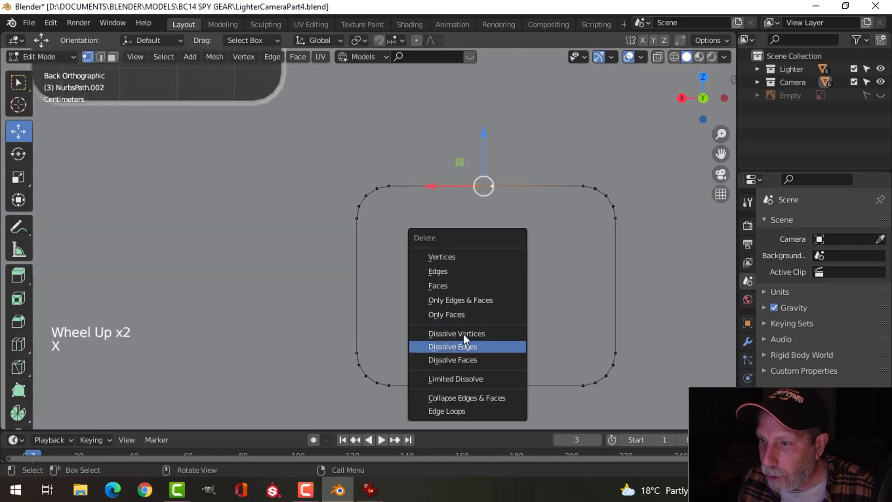
left_click(463, 331)
Step: Fill the rounded outline with a face and move it about 0.039 m along Y, outward from the camera's back
scroll(548, 296, "down", 1)
key("a")
scroll(555, 279, "down", 3)
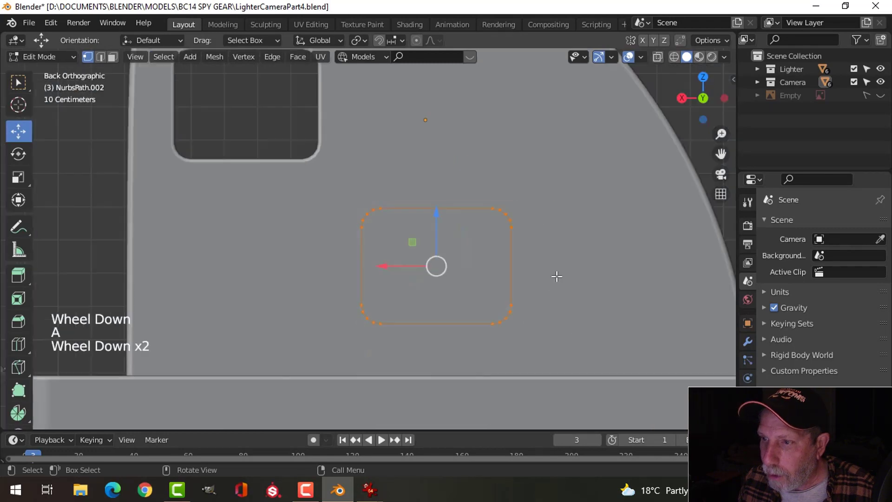
key("f")
middle_click_drag(556, 257, 279, 294)
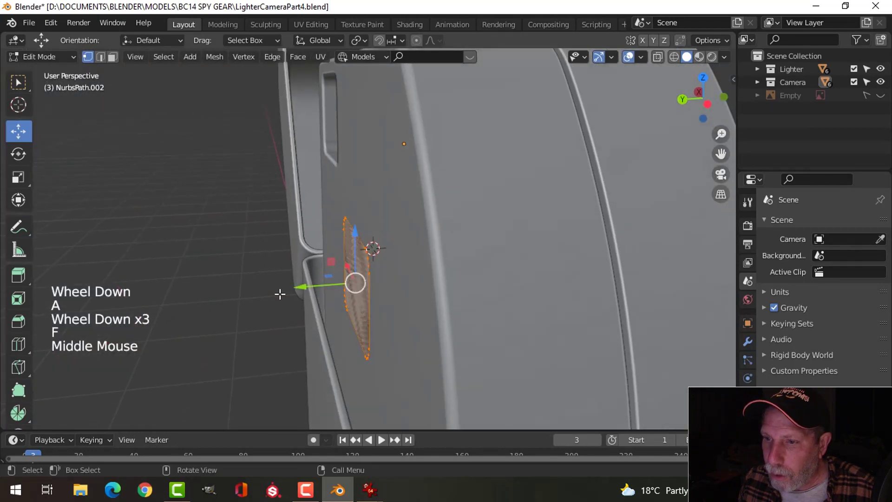
left_click_drag(299, 288, 285, 291)
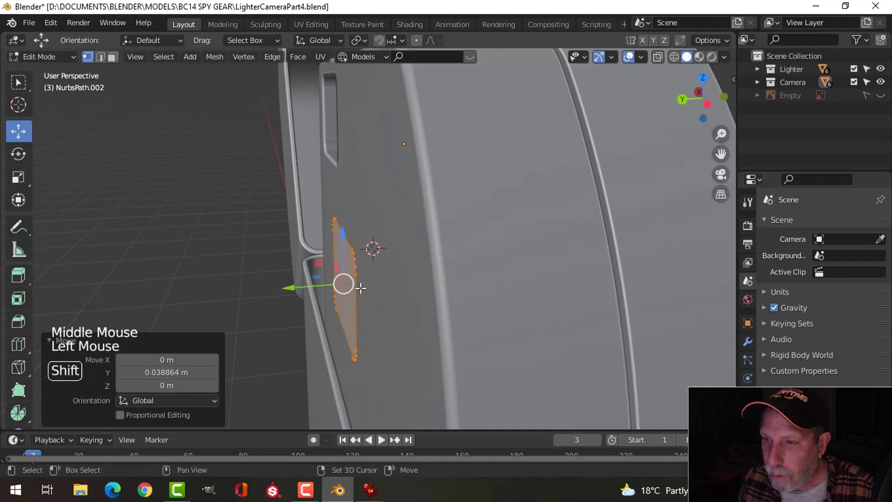
Step: Extrude the rounded face toward the camera body to form the LCD display block, and leave mesh editing
middle_click_drag(360, 289, 265, 288, "shift")
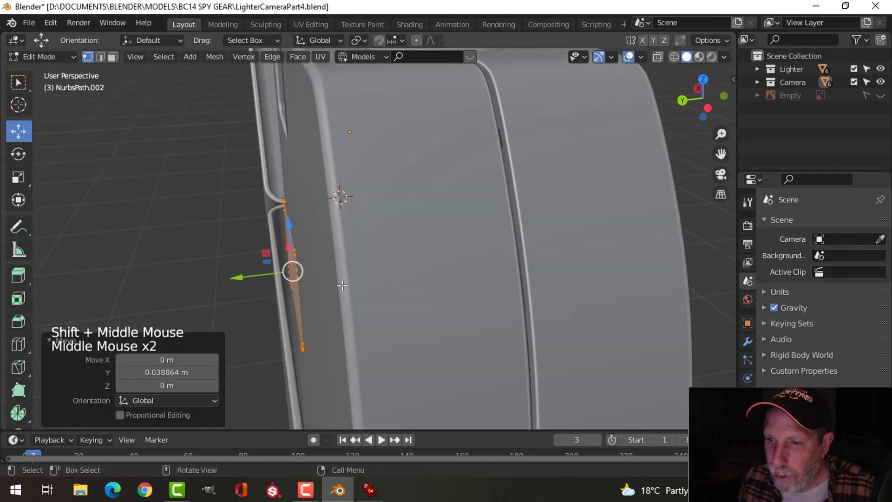
key("e")
left_click_drag(251, 280, 289, 281)
key("Tab")
middle_click_drag(432, 310, 458, 292)
key("alt+a")
scroll(440, 281, "down", 3)
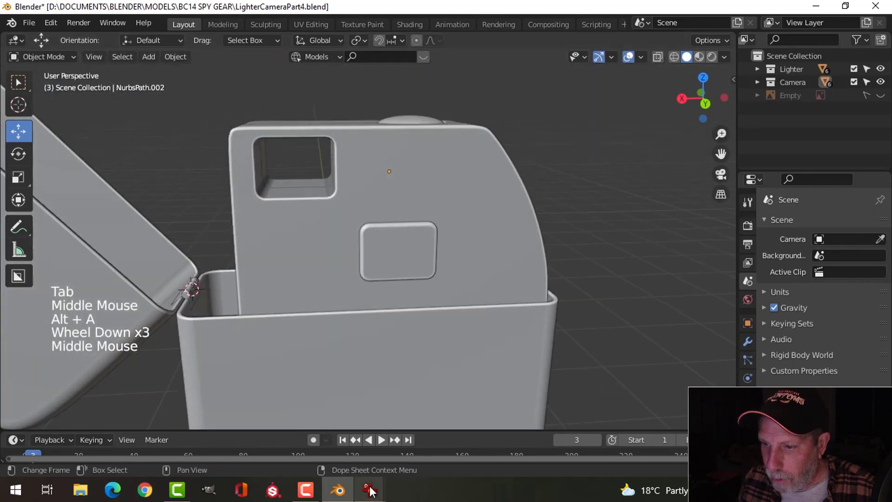
Step: Compare the display block with cameraback.jpg and, in the back view, lower it about 0.037 m along Z
mouse_move(370, 491)
left_click(322, 444)
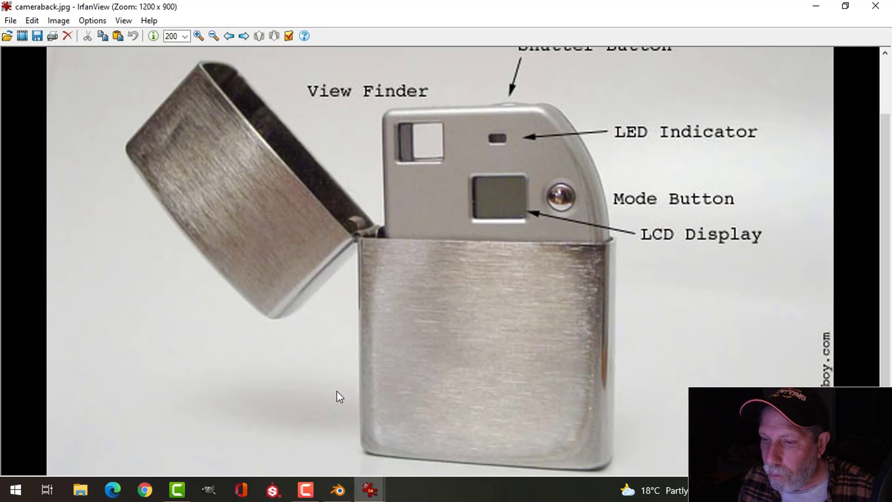
left_click(341, 493)
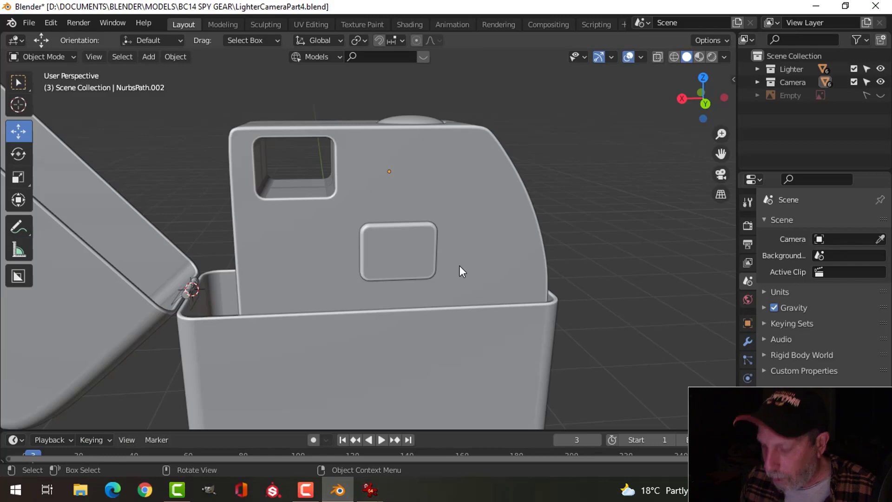
key("KP_1")
key("ctrl+KP_1")
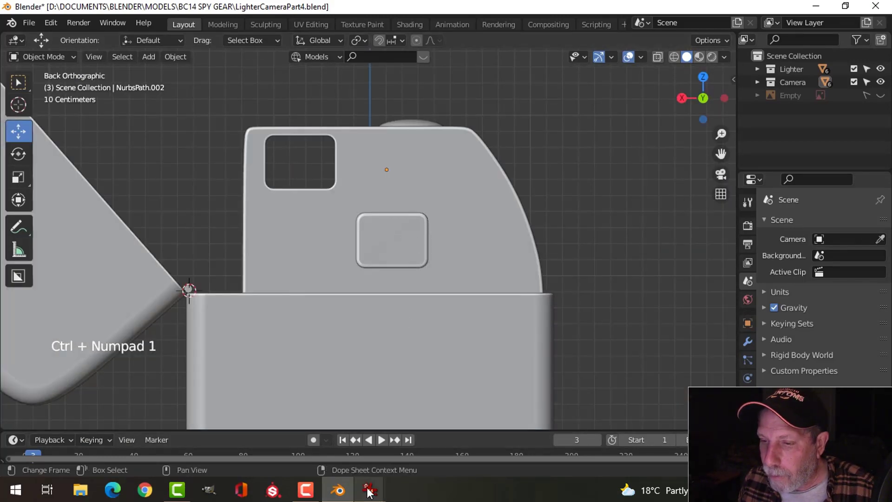
mouse_move(370, 490)
mouse_move(329, 447)
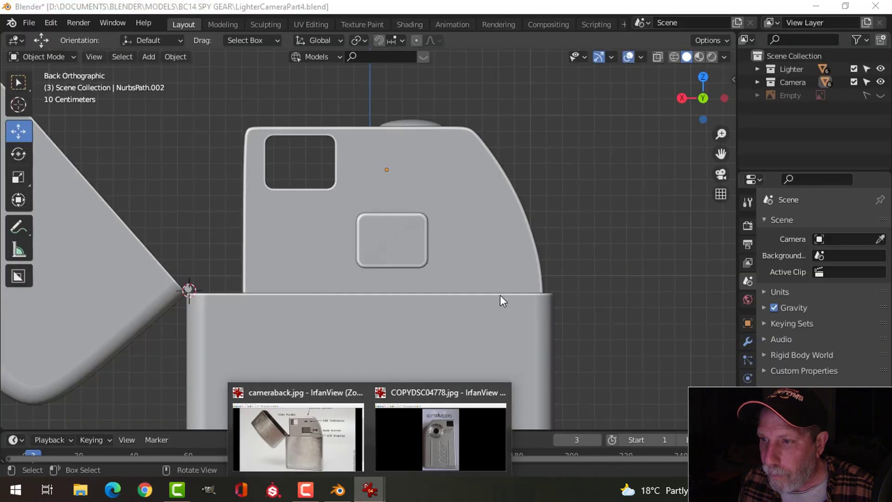
left_click(405, 244)
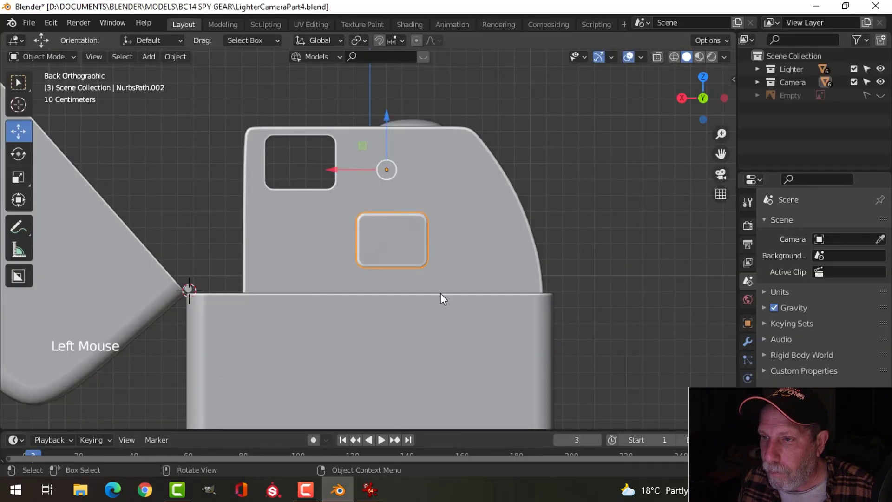
left_click_drag(386, 116, 386, 121)
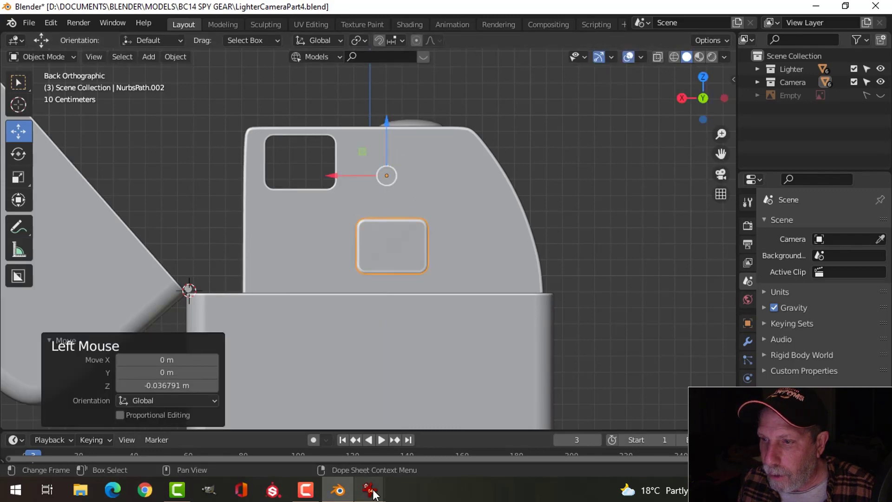
Step: Recheck the display position in cameraback.jpg and shift the display block about 0.078 m along negative X
mouse_move(374, 493)
left_click(302, 437)
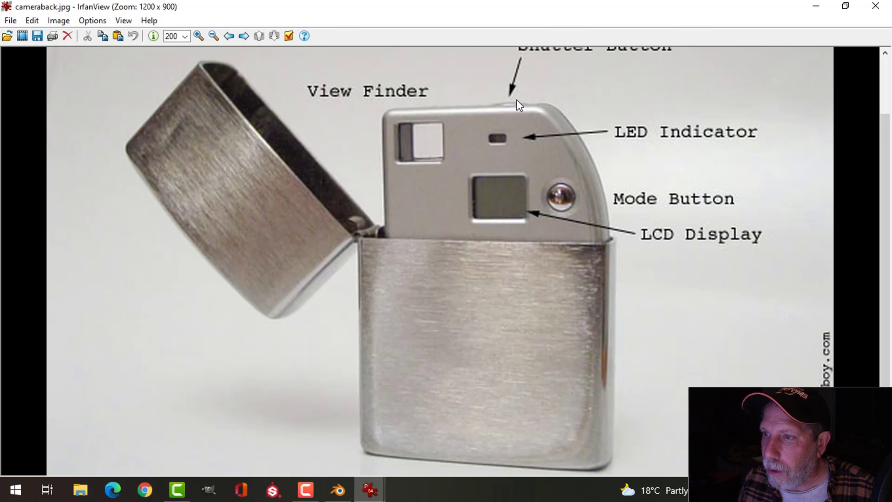
left_click(347, 491)
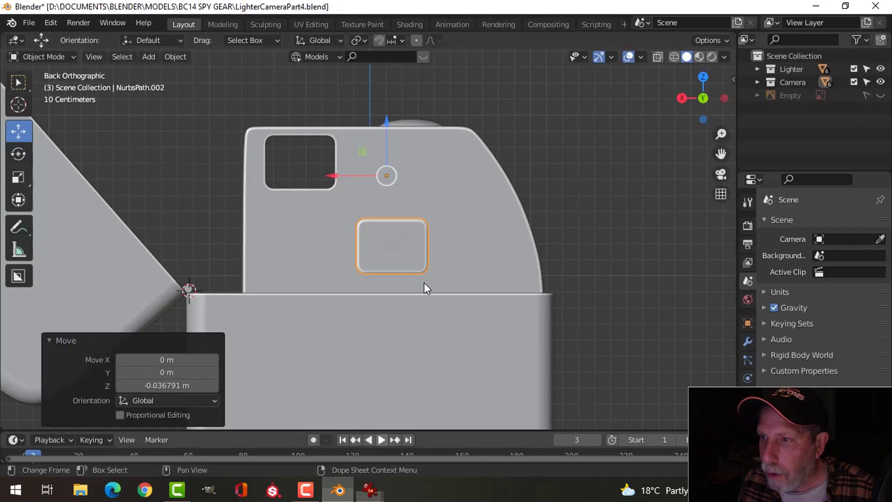
left_click_drag(333, 177, 348, 182)
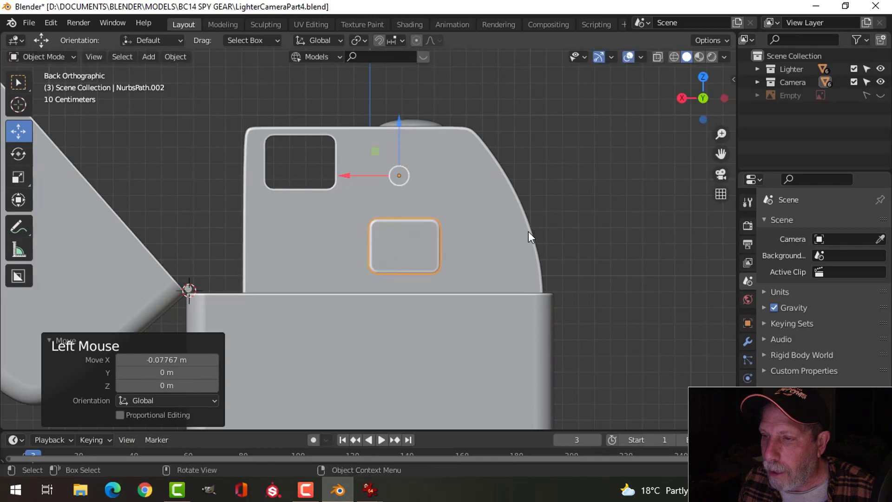
Step: In the top wireframe view, move the display block about 0.020 m along Y, outward from the camera's back, and restore solid shading
middle_click_drag(530, 235, 403, 300)
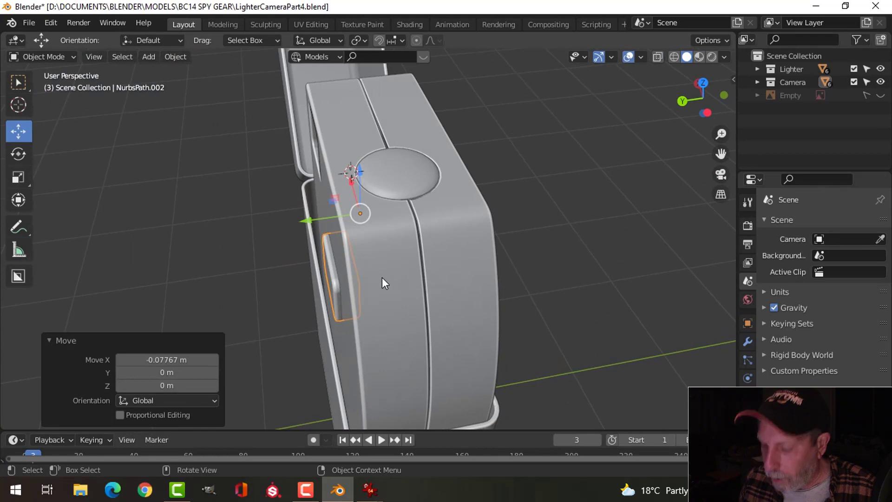
key("KP_7")
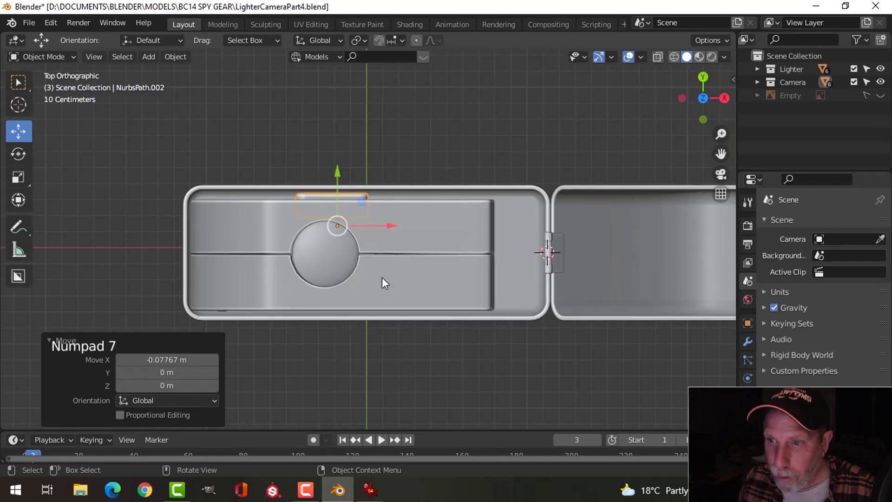
key("z")
left_click(294, 281)
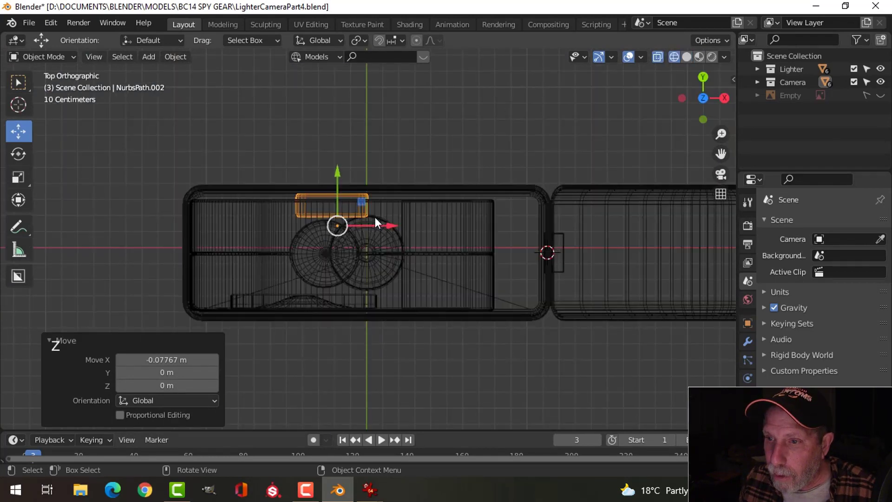
left_click_drag(338, 174, 337, 166)
mouse_move(409, 258)
middle_mouse_down()
mouse_move(383, 260)
mouse_move(392, 228)
middle_mouse_up()
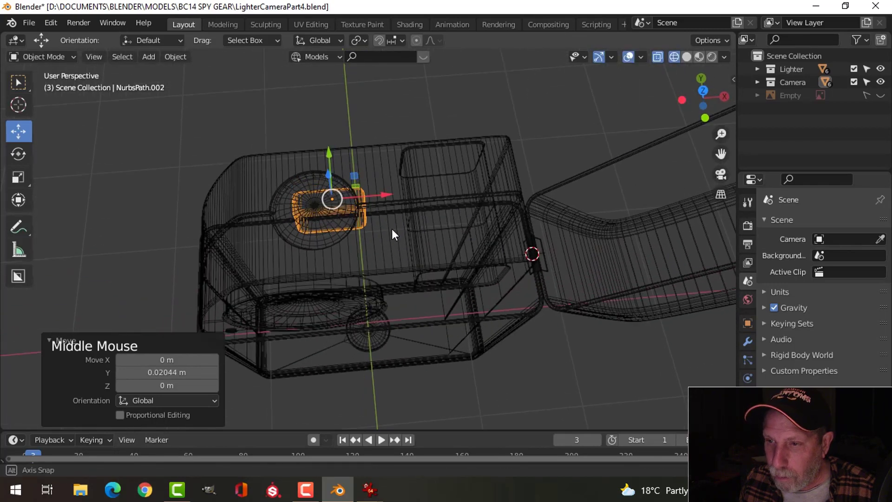
key("z")
left_click(487, 231)
mouse_move(303, 274)
middle_mouse_down()
mouse_move(432, 205)
mouse_move(435, 243)
mouse_move(469, 235)
middle_mouse_up()
key("alt+a")
Step: Add a Boolean modifier set to Difference to the camera's back shell and place it first in the modifier stack
middle_click_drag(469, 235, 470, 202)
left_click(471, 201)
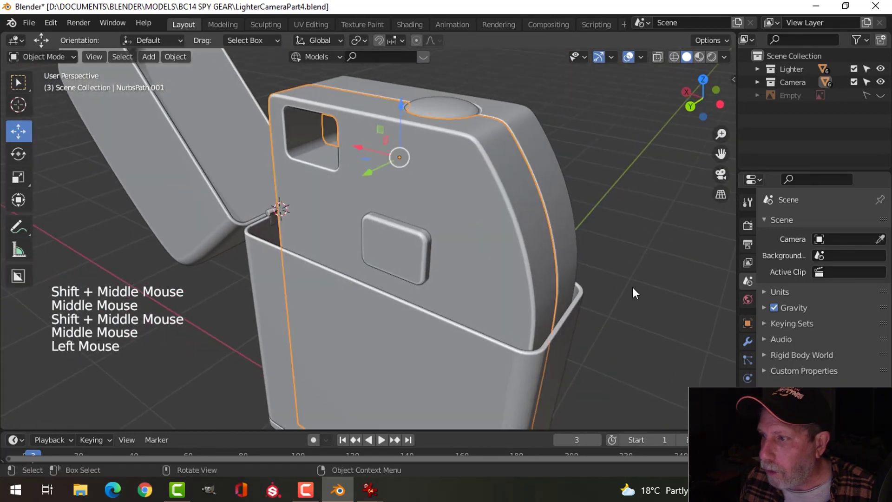
middle_click_drag(632, 287, 737, 338)
left_click(748, 342)
left_click(767, 246)
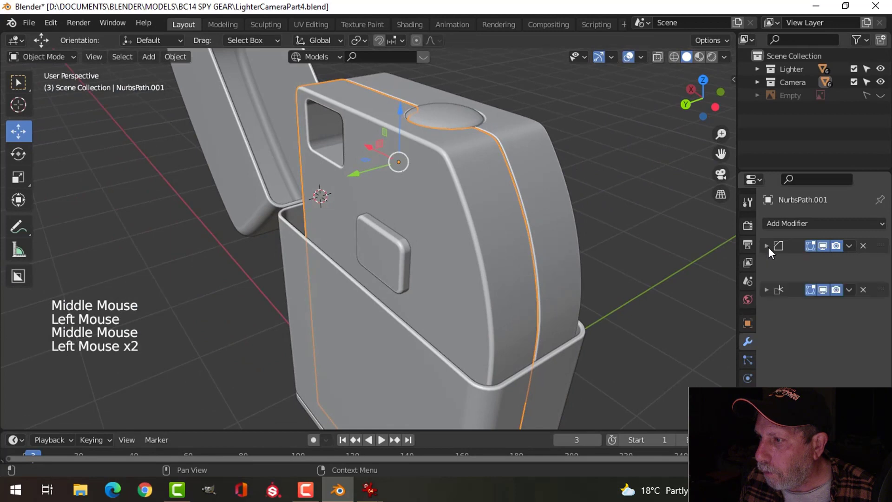
left_click(782, 223)
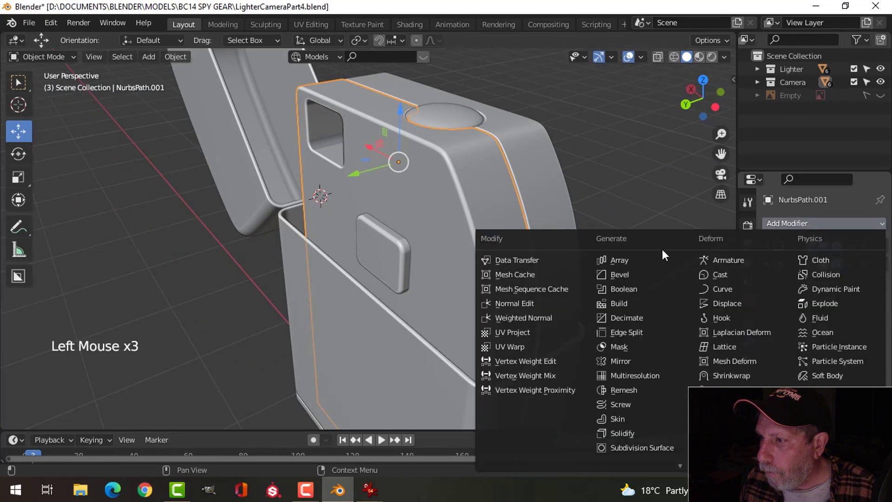
left_click(648, 288)
left_click_drag(881, 282, 880, 247)
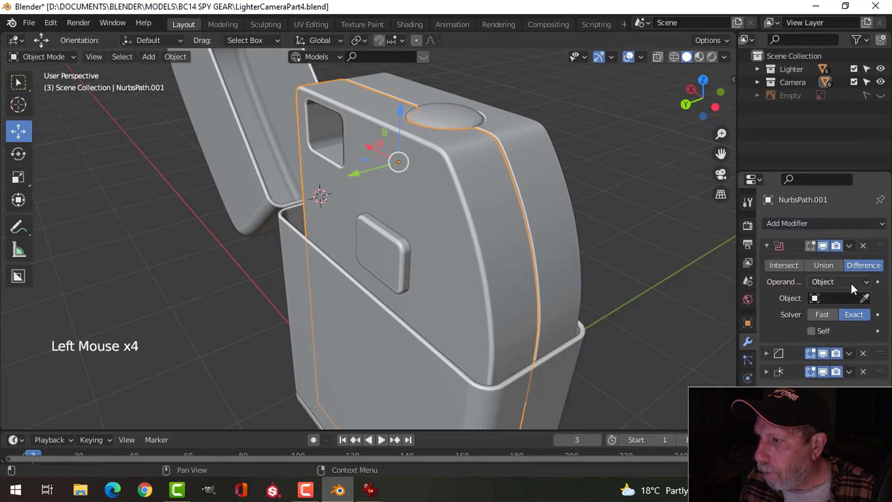
Step: Try to cut the display block out of the back shell by applying the Boolean, and hide the block
left_click(865, 298)
left_click(390, 254)
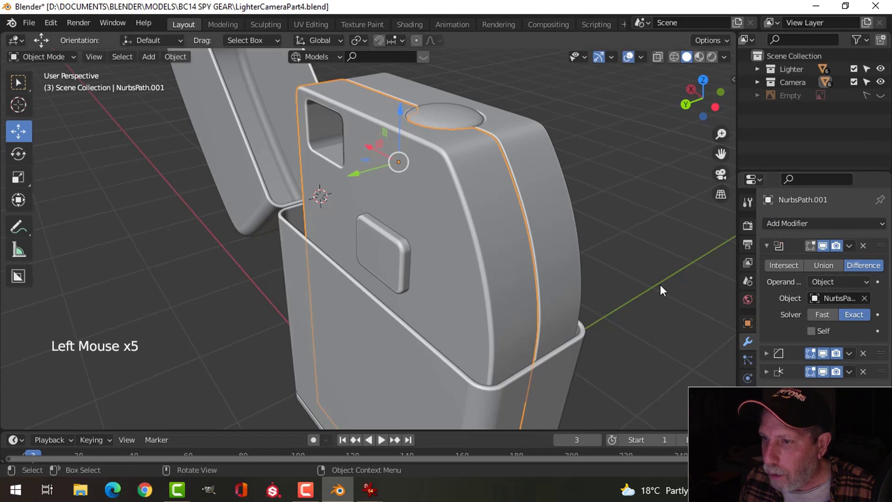
left_click(846, 245)
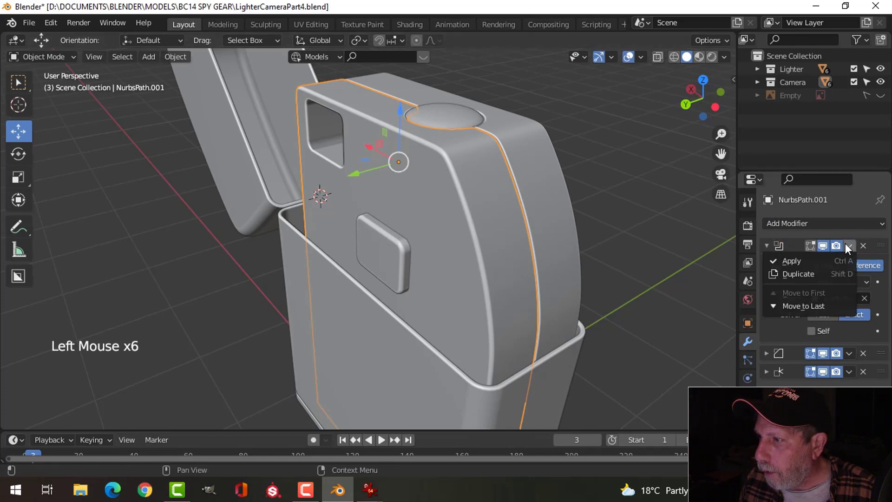
left_click(809, 258)
left_click(401, 264)
key("h")
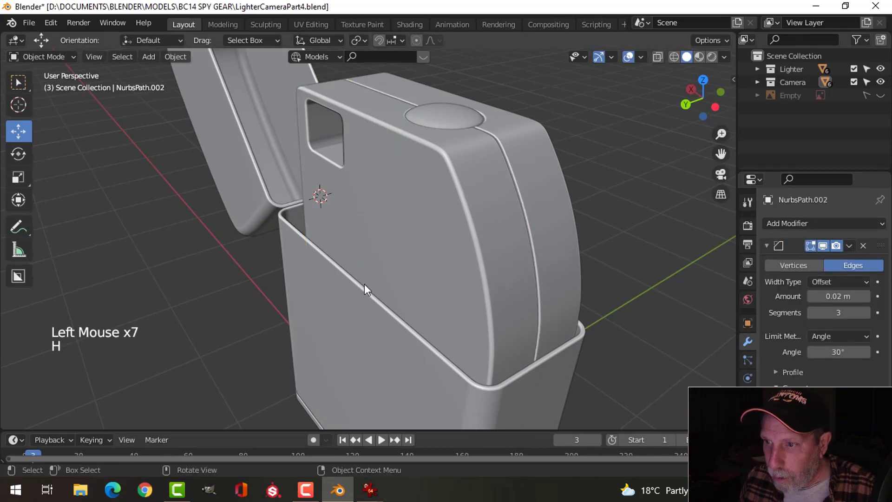
Step: Undo hiding the display block, applying the Boolean, and choosing its cutting object
key("ctrl+z")
key("ctrl+z")
key("ctrl+z")
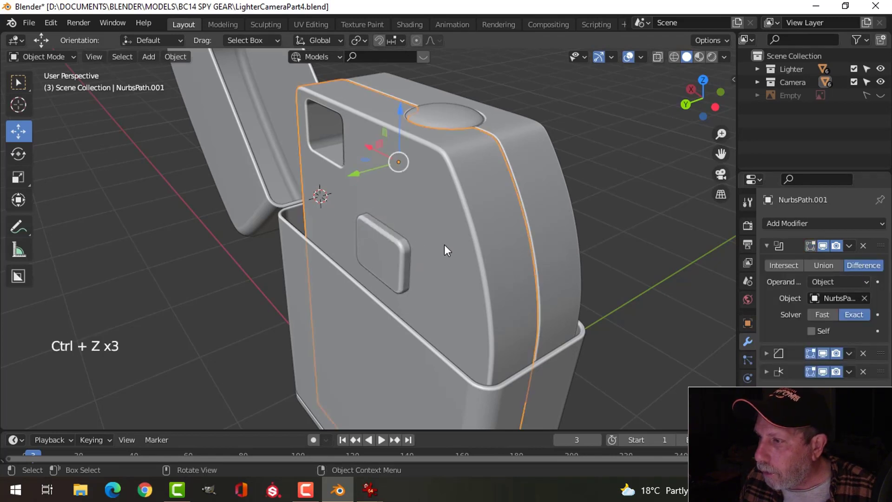
key("ctrl+z")
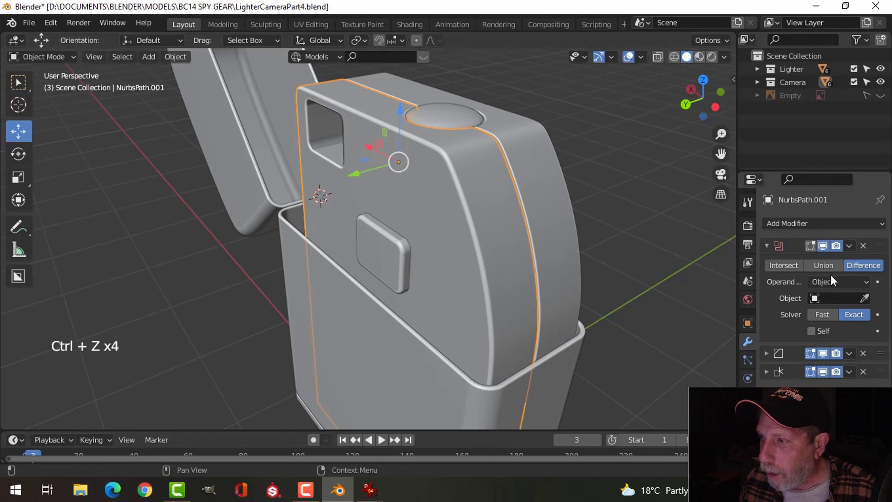
Step: Isolate the back shell and the display block in local view and open the shell's mesh for editing
middle_click_drag(502, 233, 369, 229)
left_click(392, 236, "shift")
key("slash")
scroll(376, 209, "up", 2)
key("alt+a")
middle_click_drag(381, 194, 364, 258, "shift")
scroll(298, 203, "up", 2)
left_click(289, 188)
key("Tab")
middle_click_drag(290, 188, 395, 255)
middle_click_drag(395, 255, 423, 278)
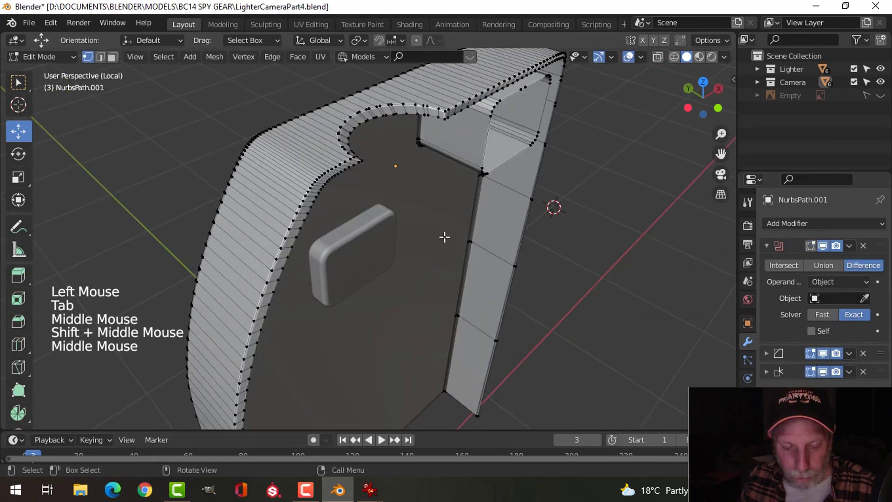
Step: Select the edge loop around the back shell's large open inner side and fill it with a face
key("2")
scroll(320, 205, "up", 3)
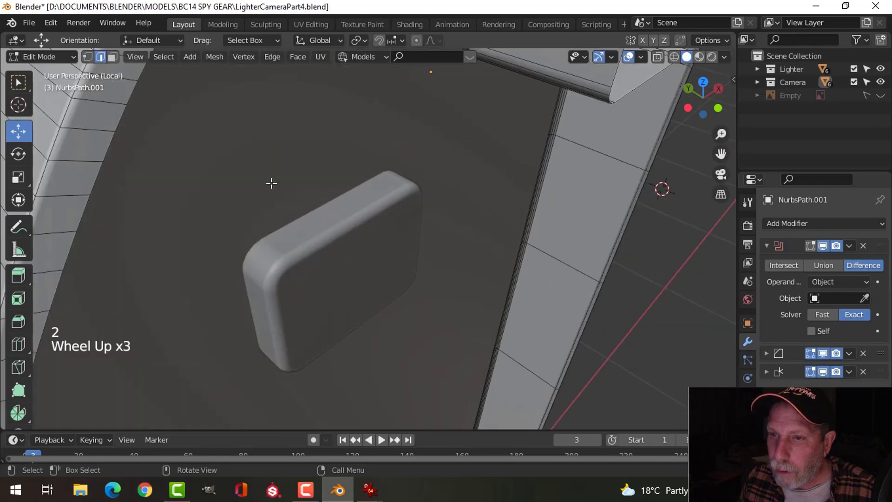
left_click(203, 189, "alt+shift")
scroll(324, 209, "down", 3)
middle_click_drag(325, 209, 265, 189)
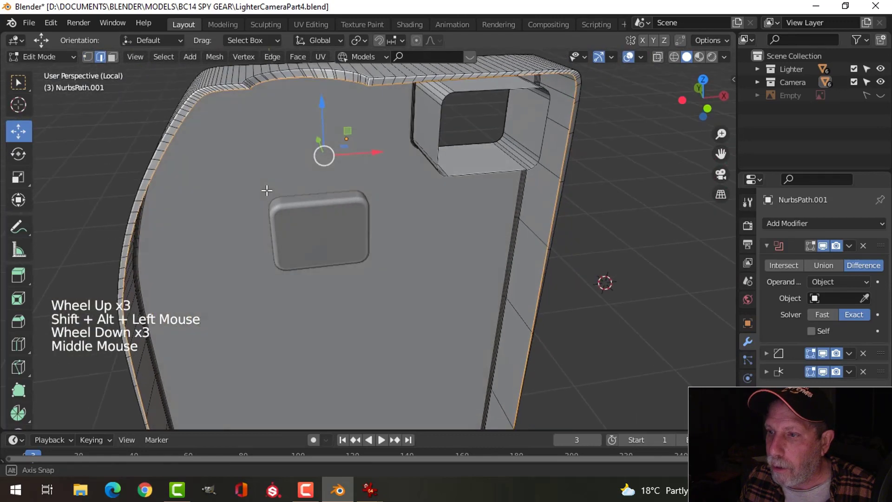
scroll(340, 281, "down", 3)
middle_click_drag(340, 281, 361, 245, "shift")
key("f")
key("alt+a")
Step: Fill the open bottom of the back shell with a face and leave mesh editing
left_click(360, 247, "alt+shift")
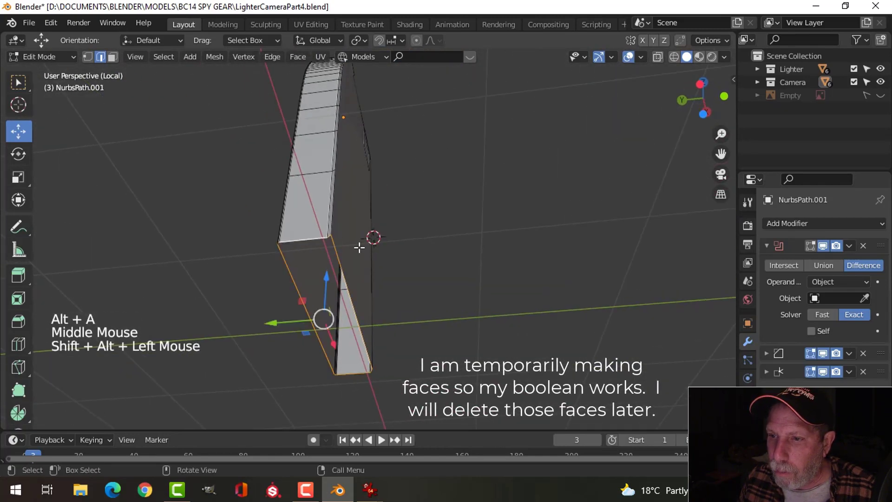
key("f")
key("alt+a")
middle_click_drag(340, 211, 422, 277)
key("Tab")
mouse_move(416, 232)
middle_mouse_down()
mouse_move(418, 318)
mouse_move(405, 239)
middle_mouse_up()
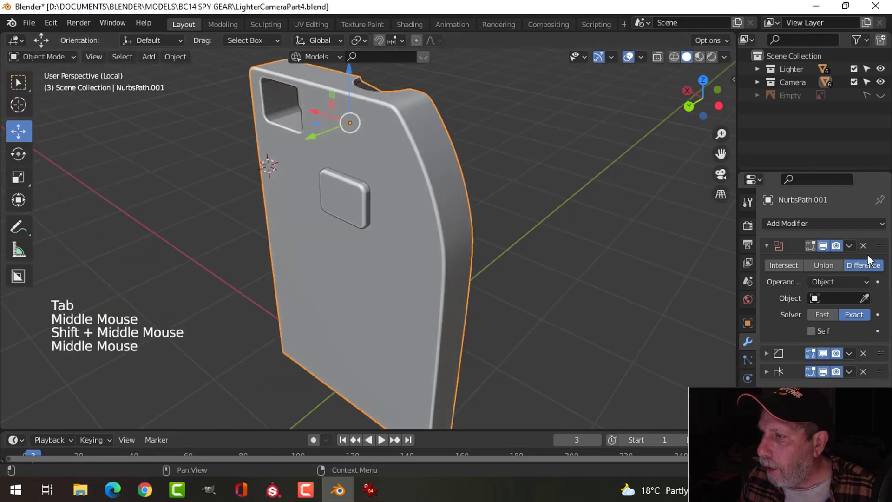
Step: Set the display block as the Boolean's cutting object, apply the modifier, and hide the block
left_click(864, 298)
left_click(355, 200)
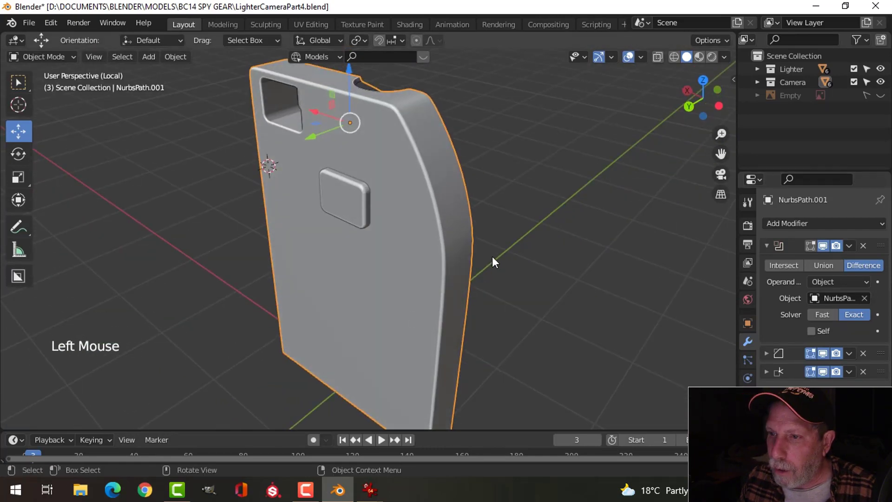
left_click(849, 245)
left_click(820, 259)
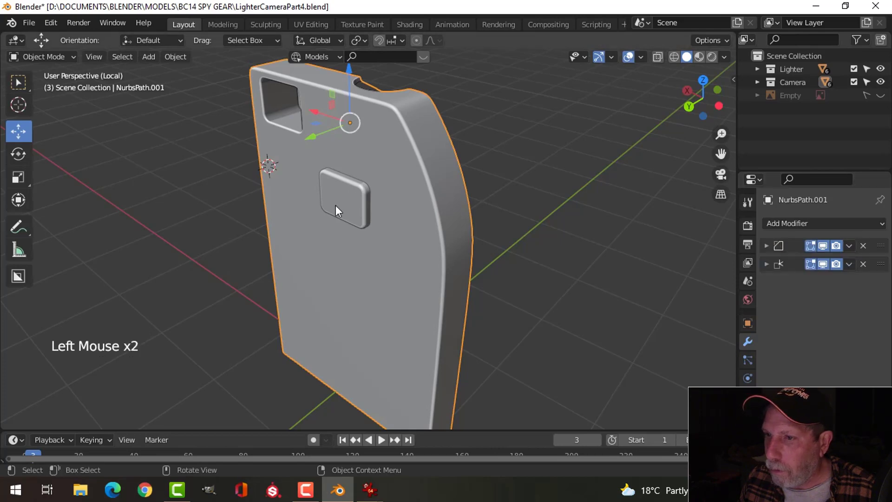
left_click(339, 204)
key("h")
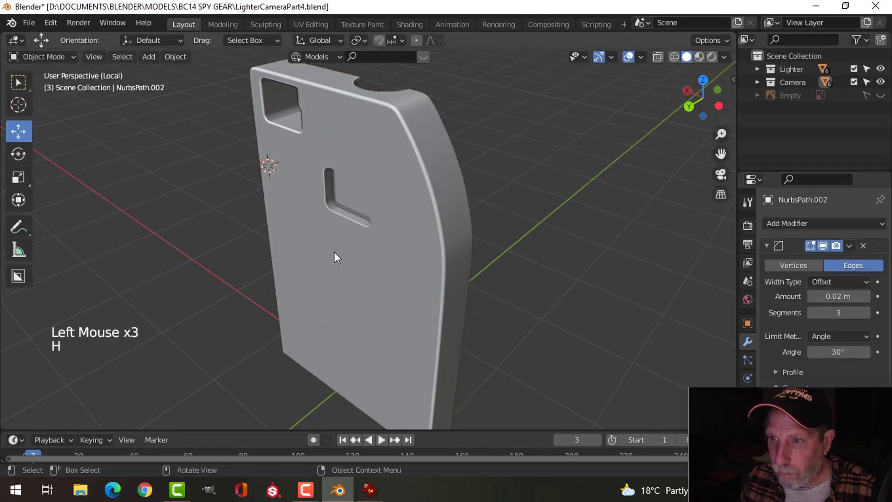
Step: Delete the large face closing the inner side of the back shell
middle_click_drag(334, 252, 150, 262)
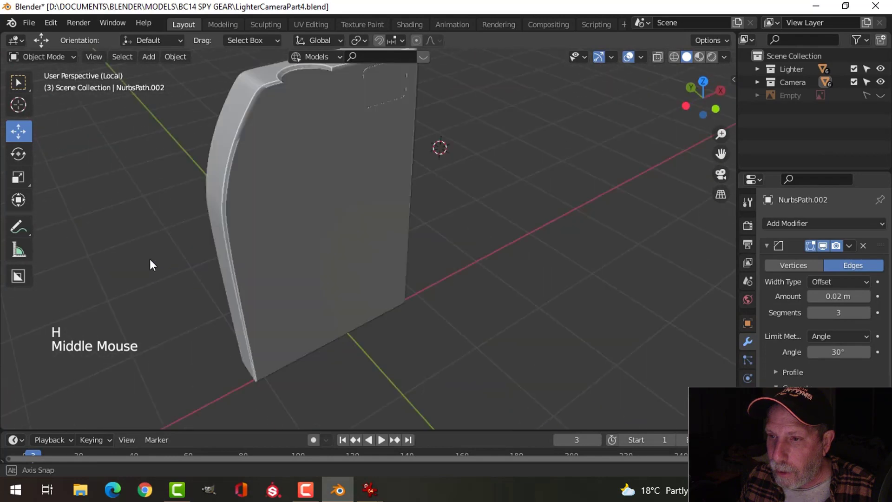
left_click(292, 189)
key("Tab")
middle_click_drag(339, 197, 346, 241, "shift")
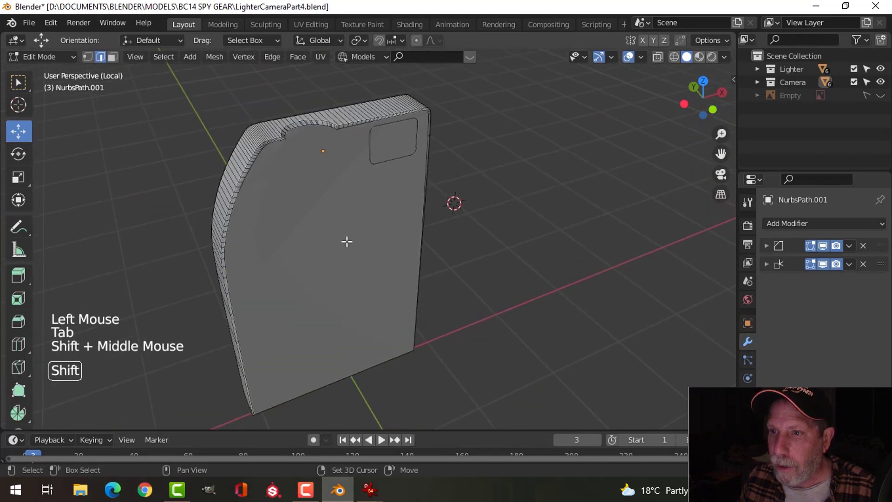
key("3")
left_click(338, 222)
key("x")
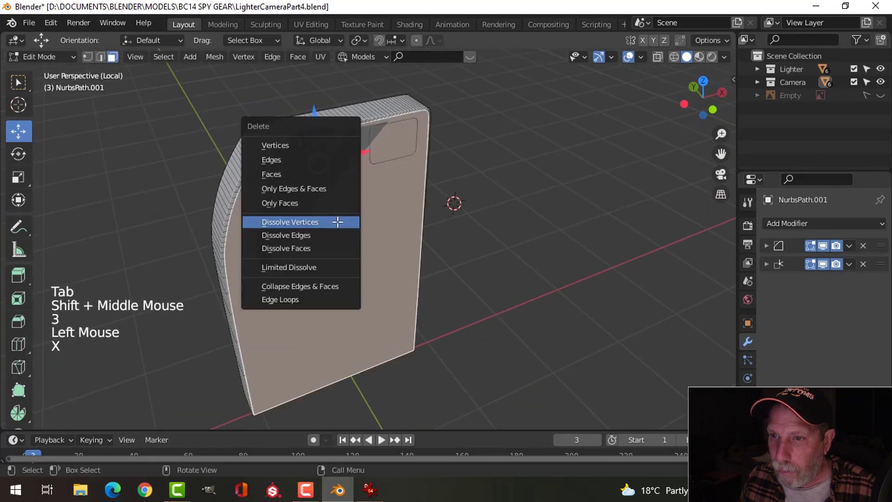
left_click(294, 176)
Step: Delete the face closing the shell's bottom, leave mesh editing, and check the shell
mouse_move(335, 266)
middle_mouse_down()
mouse_move(389, 231)
mouse_move(363, 123)
mouse_move(340, 257)
middle_mouse_up()
left_click(338, 272)
key("x")
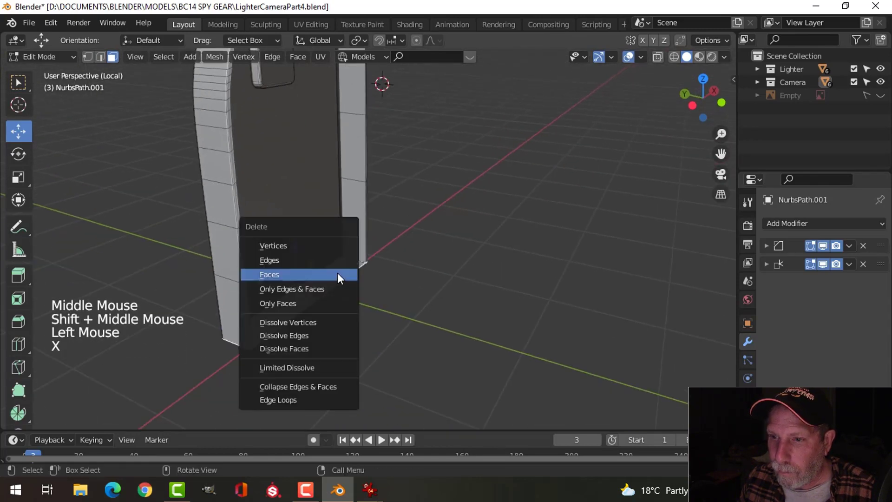
left_click(337, 272)
middle_click_drag(281, 266, 420, 237)
key("Tab")
middle_click_drag(396, 277, 397, 213)
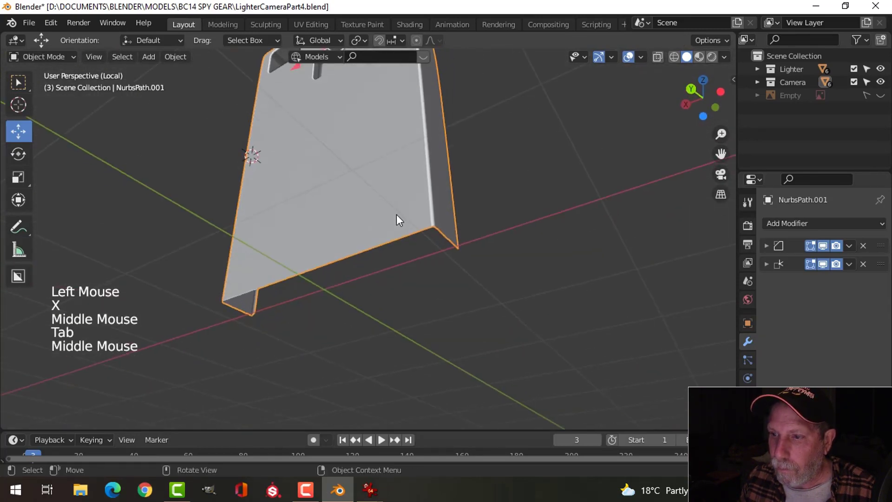
key("alt+a")
middle_click_drag(420, 178, 325, 228)
scroll(349, 209, "down", 1)
middle_click_drag(325, 228, 374, 230)
Step: Undo the deletion of the faces closing the shell's inner side and bottom
key("ctrl+z")
key("ctrl+z")
key("ctrl+z")
key("ctrl+z")
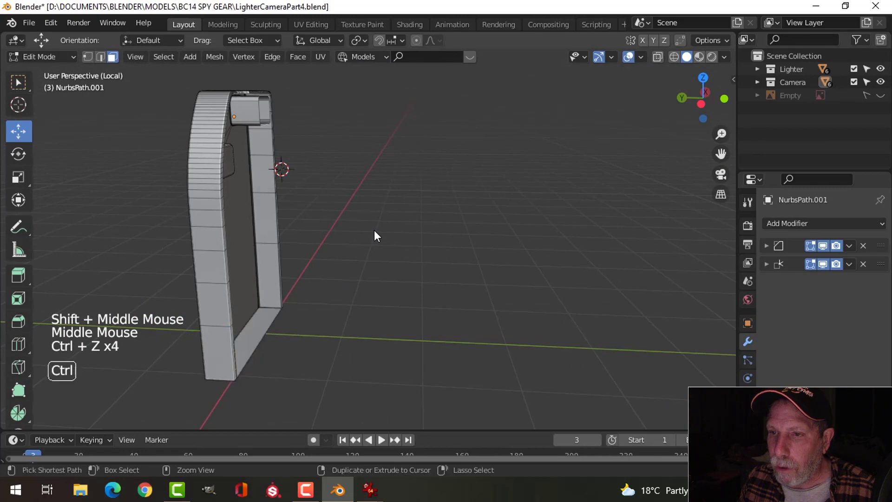
key("ctrl+z")
Step: Leave mesh editing, check the display recess, and exit local view to show the whole camera from the back
key("alt+a")
middle_click_drag(358, 208, 443, 212)
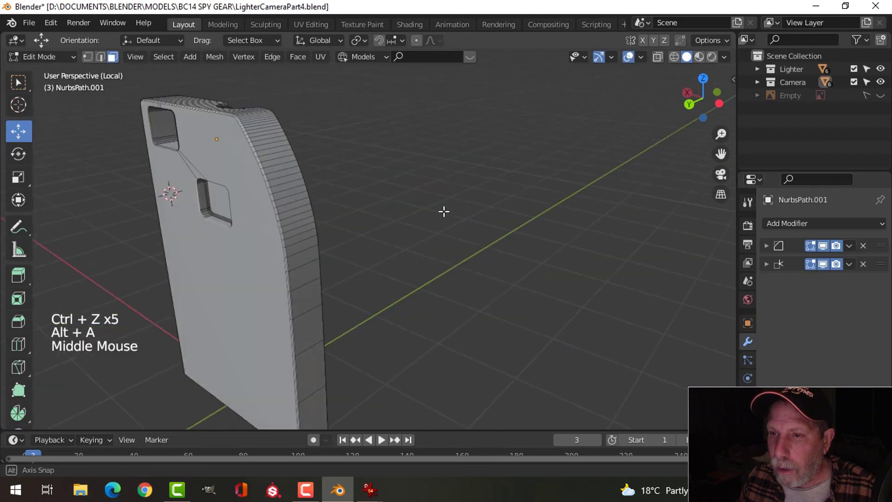
key("Tab")
scroll(295, 276, "down", 2, "shift")
middle_click_drag(295, 275, 329, 261)
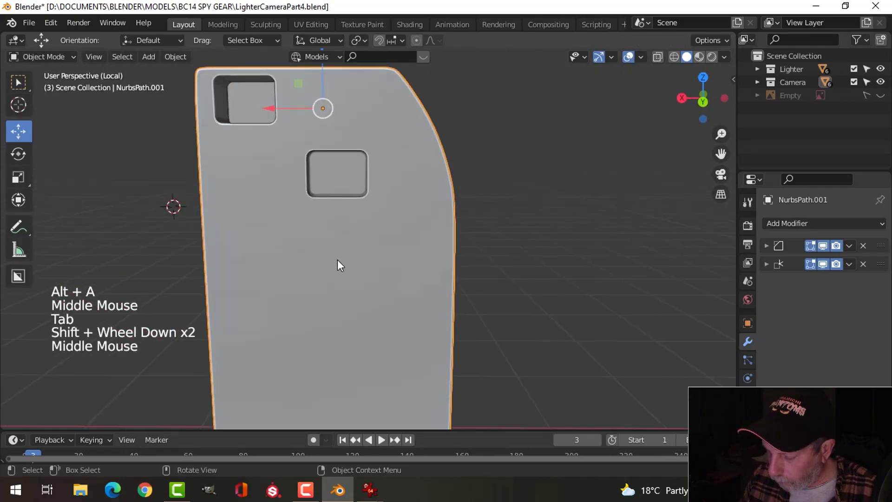
key("slash")
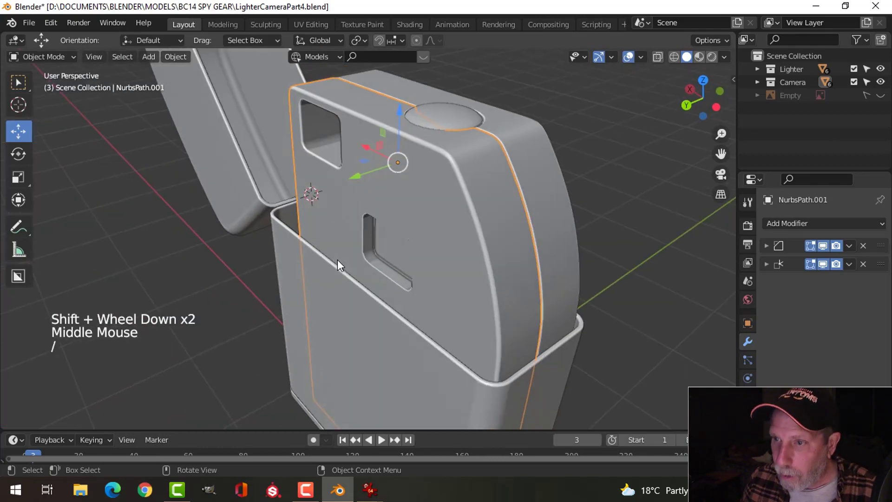
key("ctrl+KP_1")
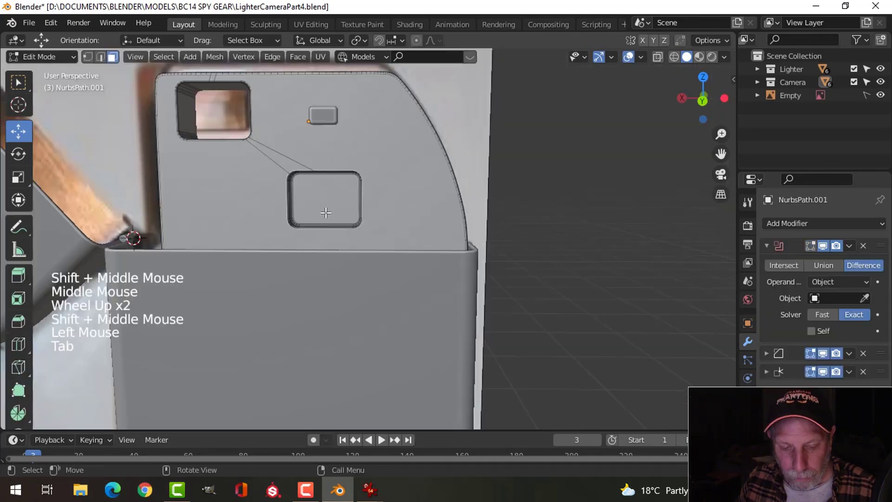
Step: Snap the 3D cursor to the floor face of the display recess and leave mesh editing
key("3")
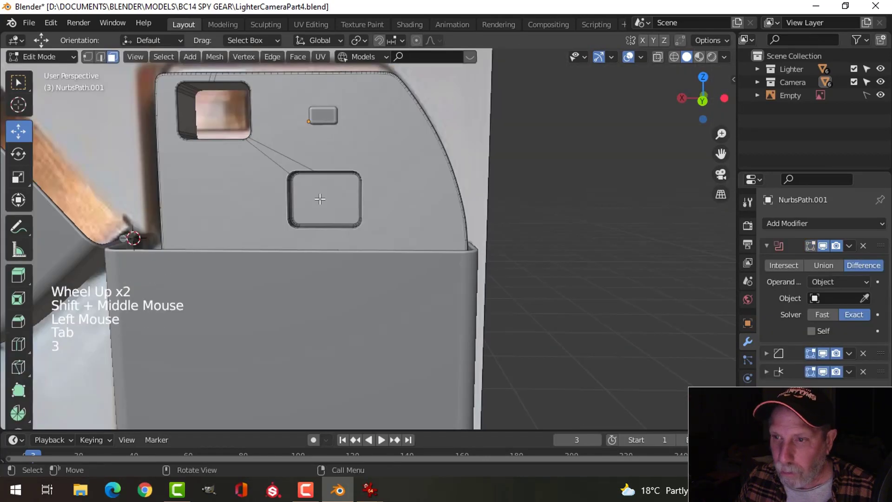
left_click(321, 197)
middle_click_drag(449, 209, 421, 235)
key("shift+s")
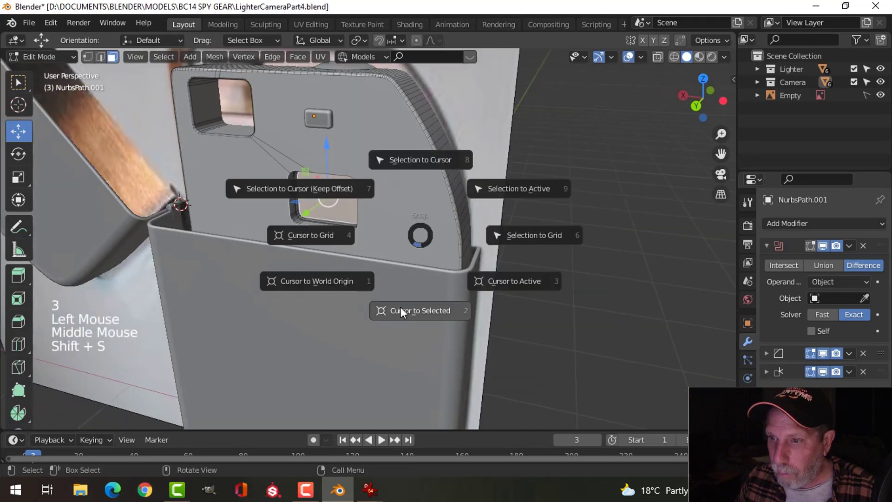
key("alt+a")
key("Tab")
scroll(388, 235, "down", 3)
key("alt+a")
middle_click_drag(377, 233, 388, 230)
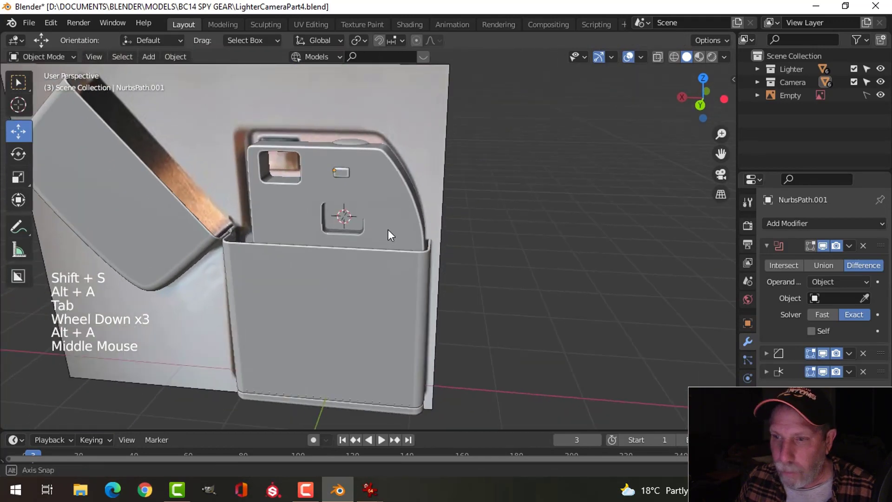
Step: Add a cylinder at the 3D cursor and rotate its mesh 90° about the X axis
key("shift+a")
mouse_move(330, 185)
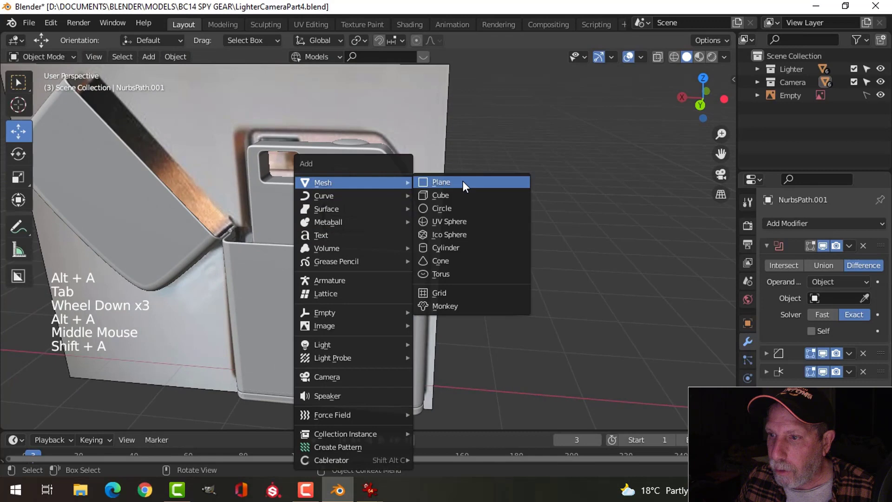
left_click(455, 247)
key("Tab")
scroll(501, 247, "down", 2)
key("r")
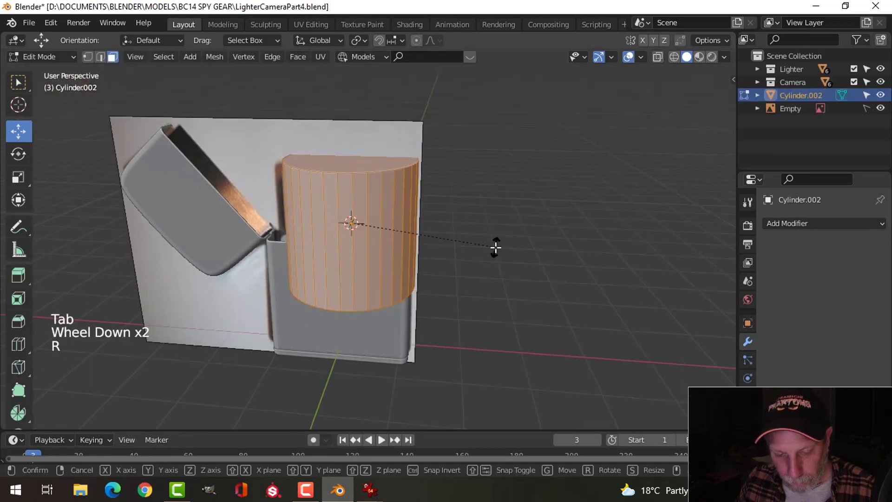
key("x")
key("9")
key("0")
key("Return")
Step: Scale the cylinder to 0.119 and move it about -0.494 m along X, beside the display recess
key("s")
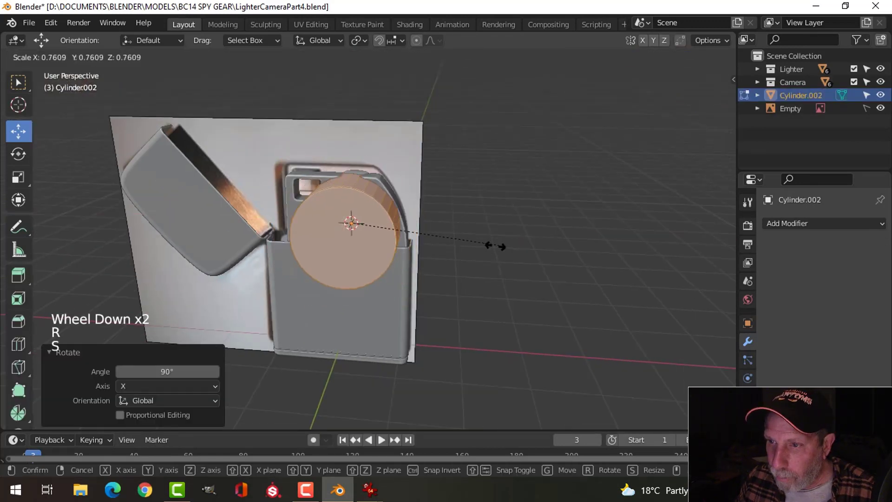
left_click(363, 243)
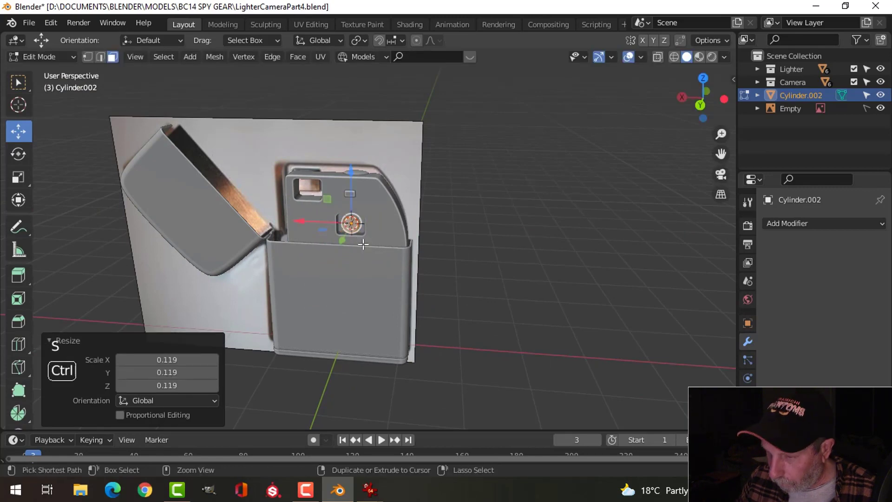
key("ctrl+KP_1")
scroll(363, 244, "up", 7)
left_click_drag(306, 182, 370, 192)
Step: Compare the cylinder with the camera-back reference photo and enlarge it slightly
mouse_move(369, 490)
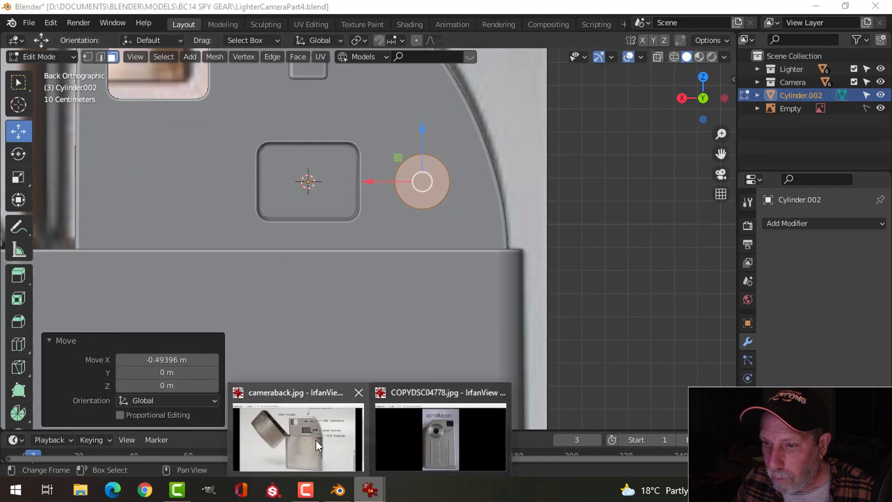
mouse_move(316, 440)
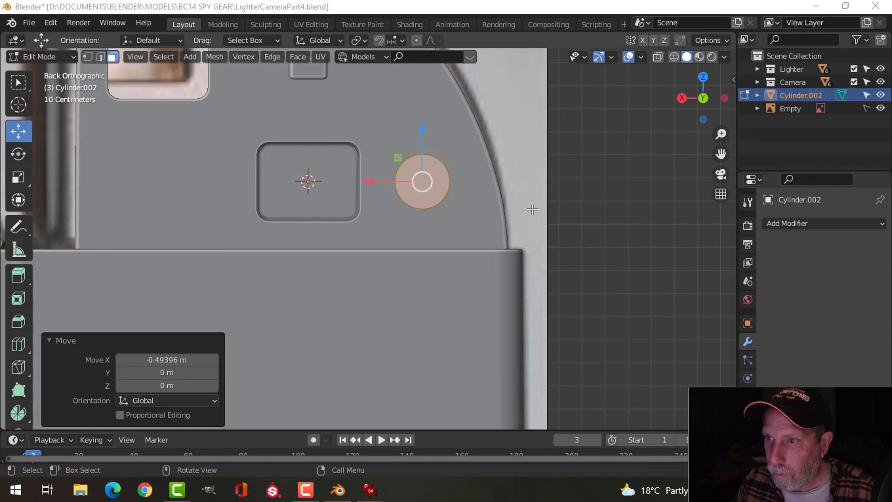
key("s")
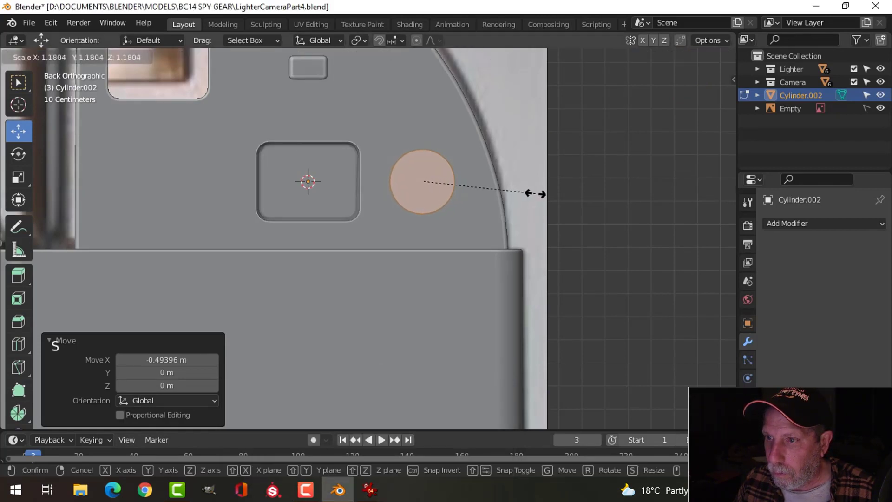
left_click(539, 193)
Step: Position the cylinder along Y so its inner end sinks into the camera's back, and leave mesh editing
middle_click_drag(537, 195, 393, 239)
left_click_drag(339, 223, 207, 224)
middle_click_drag(207, 225, 339, 244)
key("alt+a")
key("a")
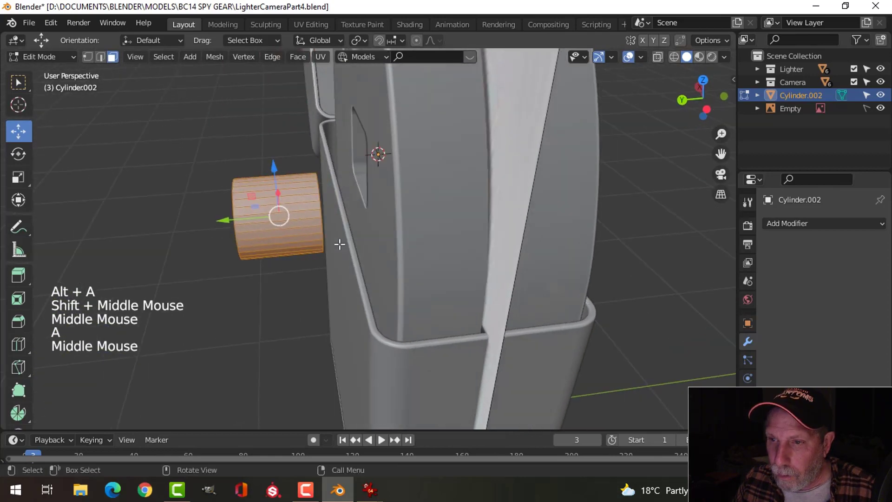
left_click_drag(215, 223, 291, 221)
middle_click_drag(339, 222, 430, 215)
key("Tab")
Step: Isolate the cylinder and the camera shell in local view, leaving both deselected
scroll(509, 199, "down", 2)
middle_click_drag(501, 204, 437, 236)
left_click(415, 177, "shift")
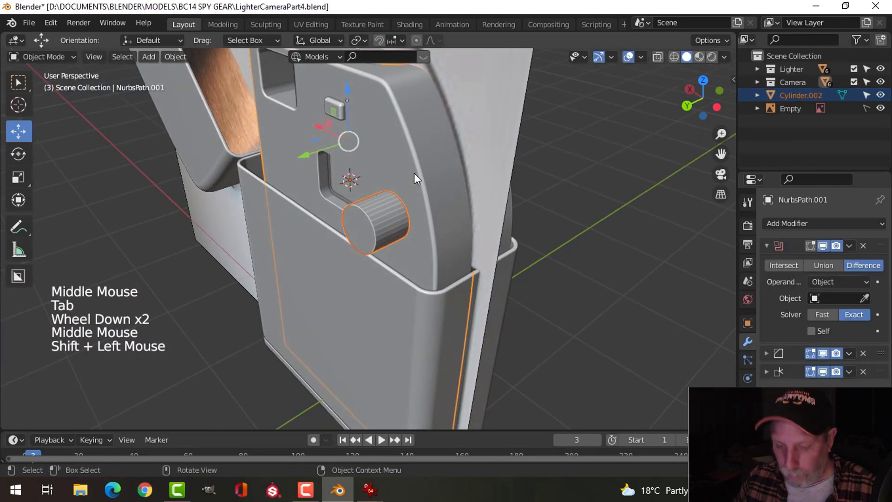
key("slash")
middle_click_drag(431, 184, 335, 186)
key("alt+a")
scroll(332, 127, "up", 3)
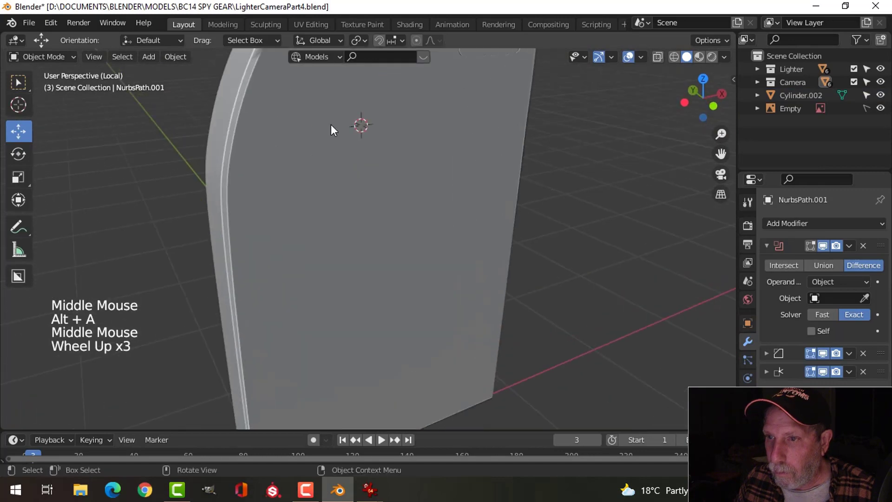
Step: Cut the cylinder out of the camera shell with its Difference Boolean modifier and apply the modifier
middle_click_drag(332, 126, 488, 213, "shift")
scroll(364, 249, "up", 2)
scroll(364, 249, "down", 1)
left_click(427, 237)
key("Tab")
key("Tab")
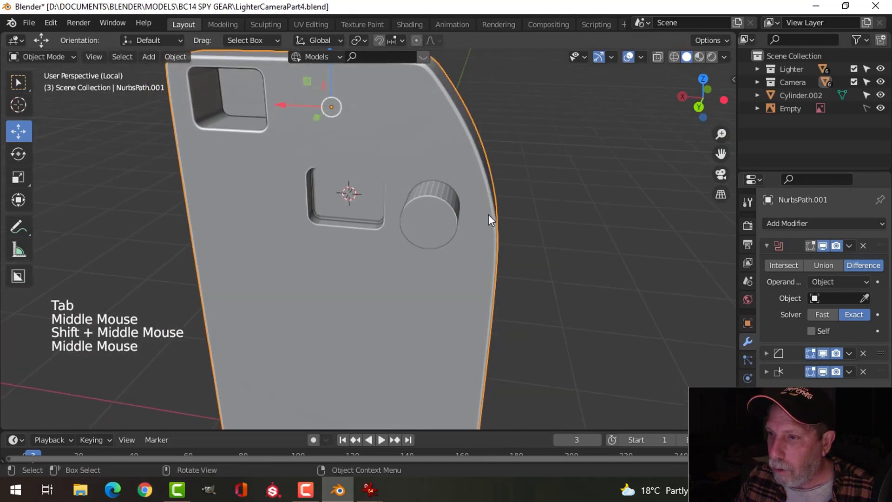
left_click(864, 298)
left_click(453, 204)
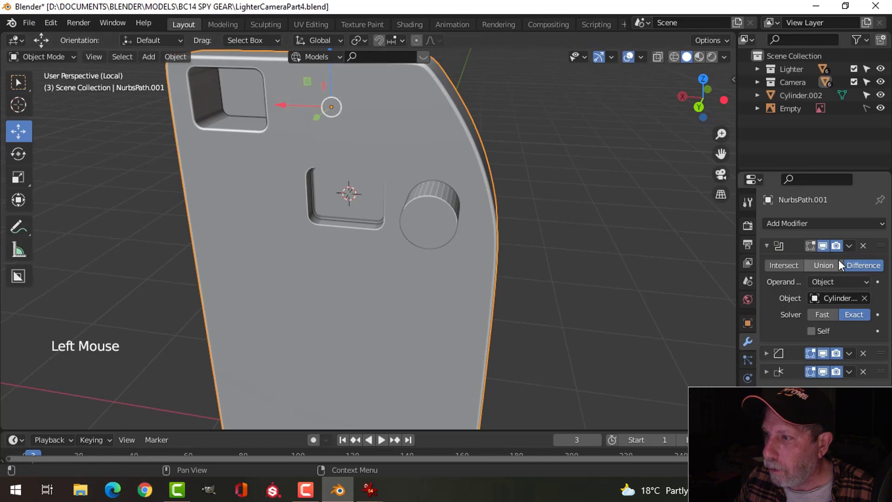
left_click(849, 245)
left_click(790, 259)
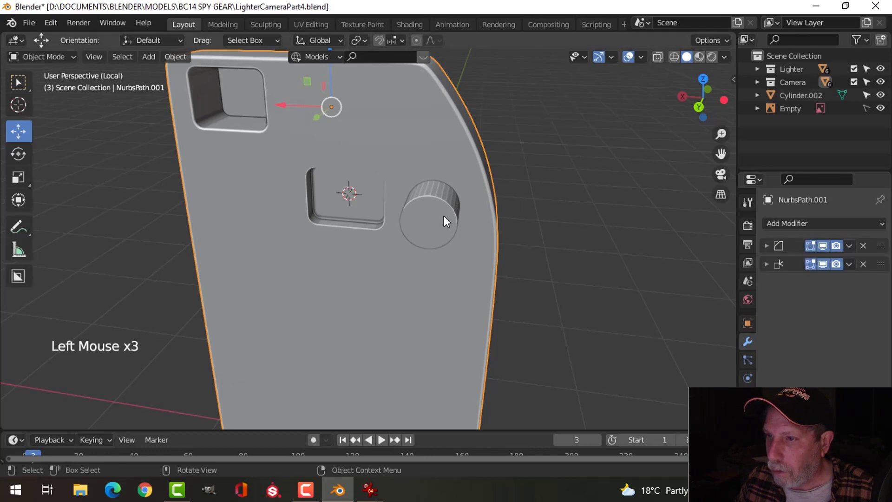
Step: Hide the cylinder to check the round recess, and unhide it again
left_click(444, 216)
key("h")
middle_click_drag(486, 222, 431, 206)
key("alt+h")
key("alt+a")
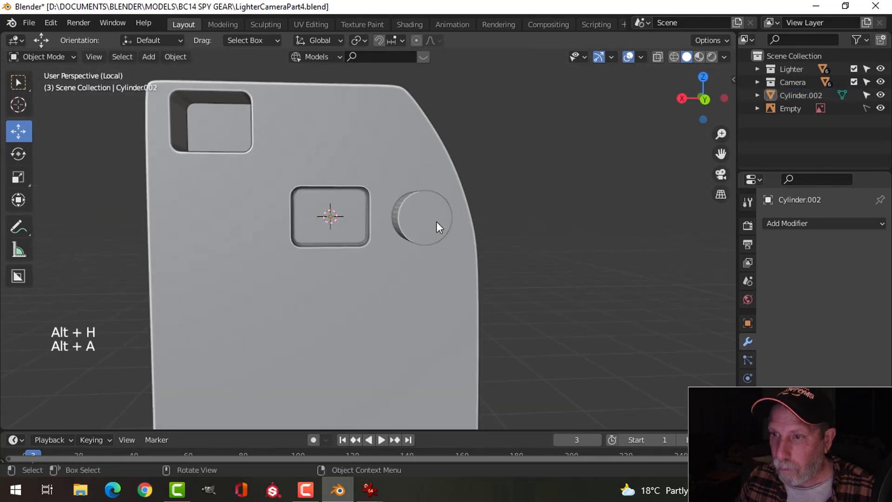
Step: Flatten the cylinder to about 0.25 along Y and delete its inner end face
left_click(434, 221)
middle_click_drag(480, 241, 408, 272)
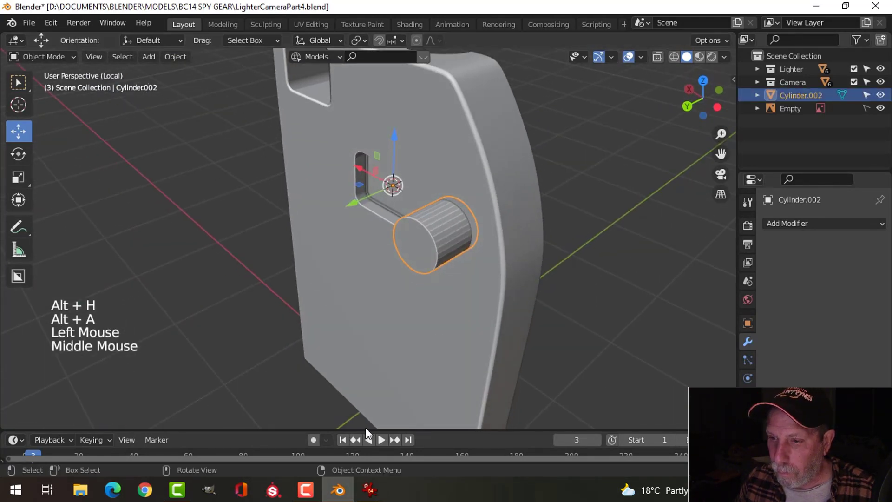
key("Tab")
key("a")
middle_click_drag(469, 275, 444, 283)
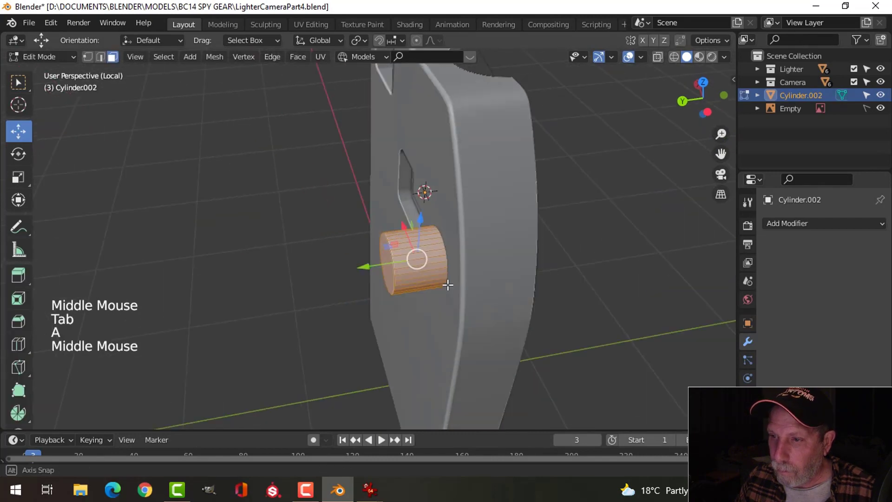
key("s")
key("y")
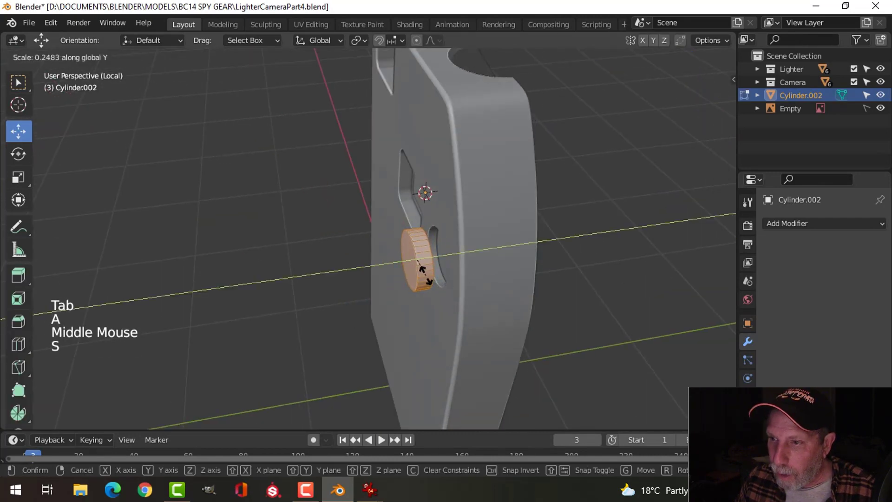
left_click(425, 275)
middle_click_drag(453, 265, 417, 249)
left_click(390, 272)
key("x")
Step: Bevel the edge of the button's outer face with 5 segments and leave mesh editing
left_click(417, 249)
scroll(436, 246, "up", 3)
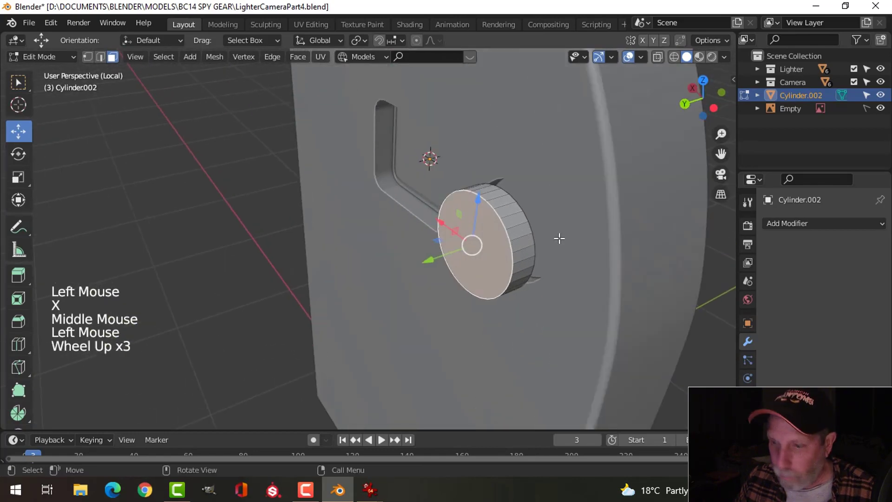
key("ctrl+b")
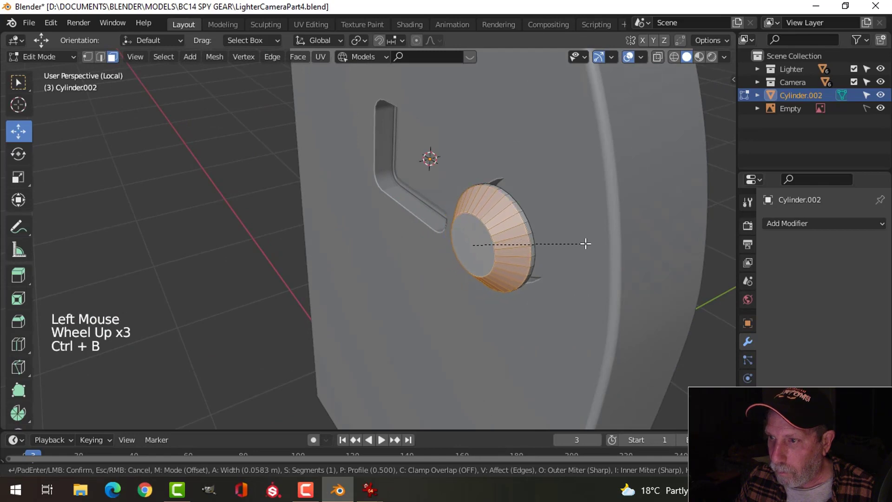
scroll(585, 243, "up", 4)
key("Tab")
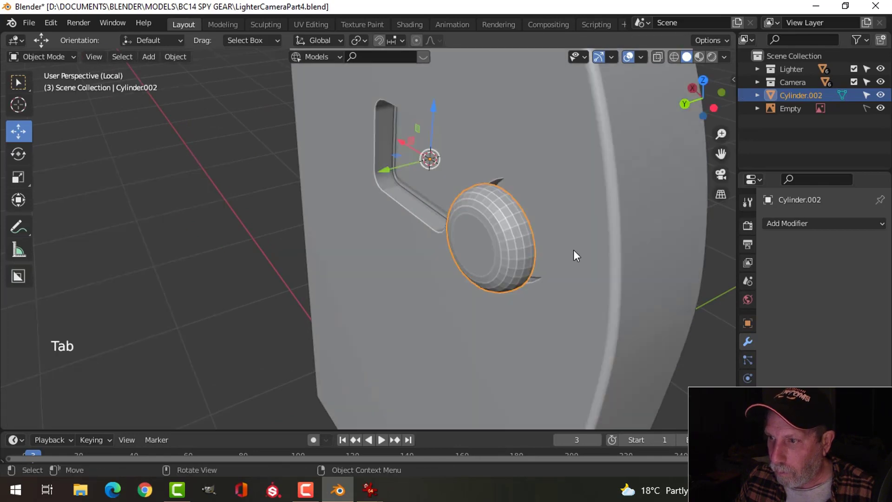
Step: Shade the button smooth and move it along Y into the round recess
mouse_move(573, 250)
middle_mouse_down()
mouse_move(536, 271)
mouse_move(494, 260)
middle_mouse_up()
right_click(458, 258)
left_click(436, 190)
scroll(499, 257, "down", 1)
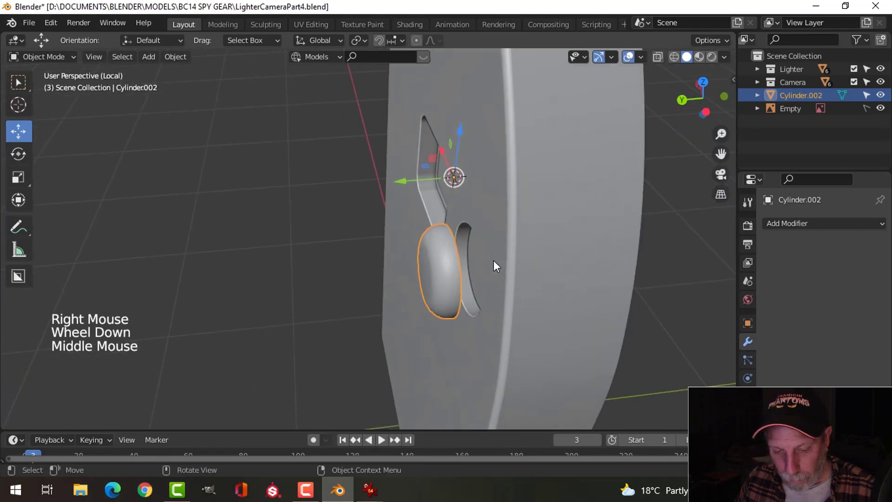
key("g")
key("y")
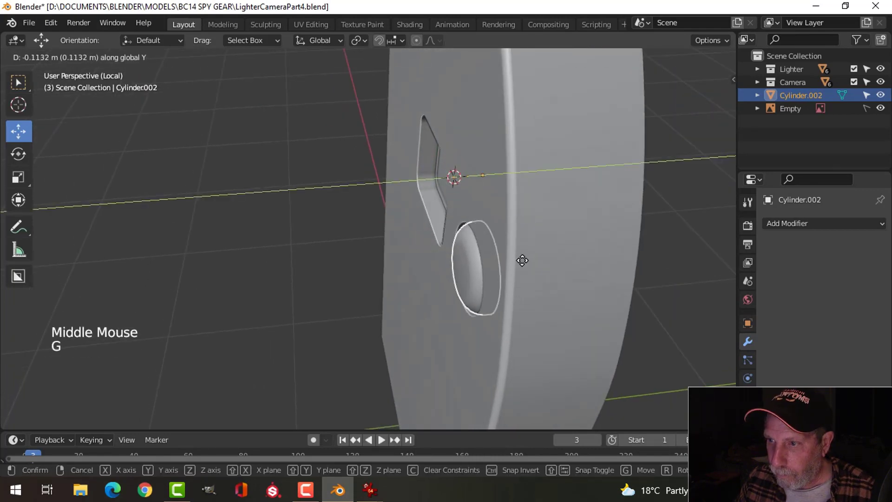
left_click(489, 287)
middle_click_drag(490, 287, 531, 258)
Step: Deselect the button, check its fit in the camera's back, and save the file
key("alt+a")
scroll(492, 259, "down", 3)
scroll(437, 261, "down", 2)
middle_click_drag(420, 265, 421, 258, "shift")
middle_click_drag(421, 258, 461, 271)
scroll(455, 261, "up", 3)
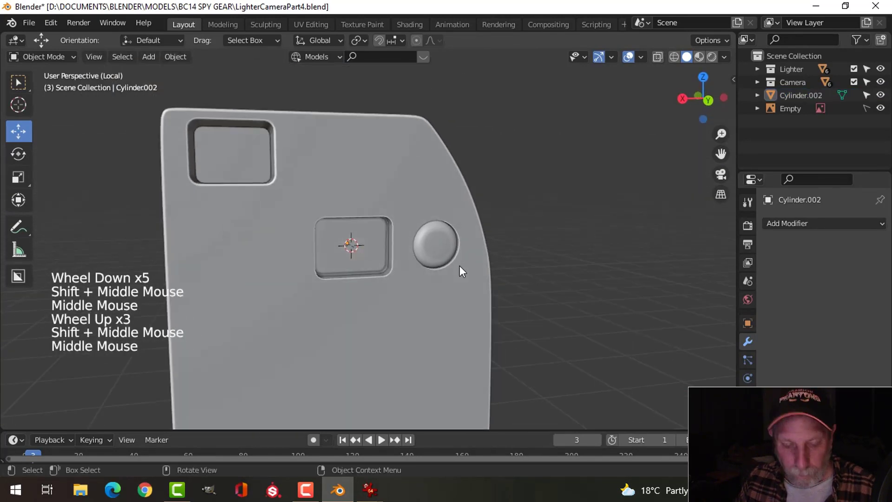
key("ctrl+s")
Step: Scale down the floor face of the round recess in the shell's mesh so its wall tapers inward
scroll(375, 266, "down", 1)
middle_click_drag(374, 266, 388, 279, "shift")
middle_click_drag(388, 279, 402, 292)
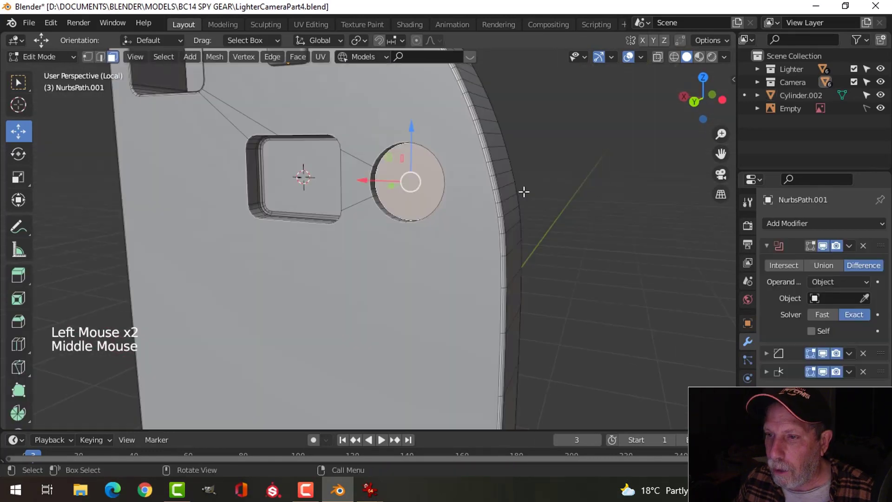
key("s")
middle_click_drag(472, 197, 448, 243)
key("alt+a")
Step: Bevel all outer rim edges of the display recess with a width of 0.0135 m and 5 segments
scroll(493, 214, "up", 3)
key("2")
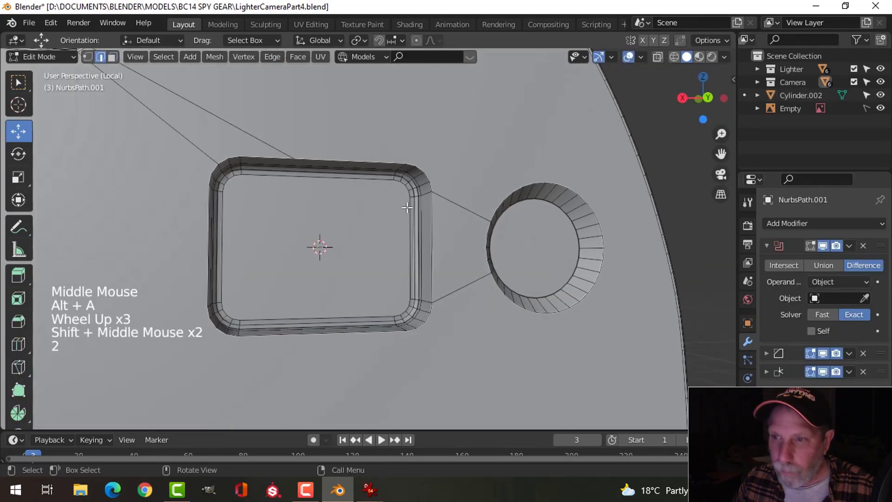
left_click(348, 155, "alt+shift")
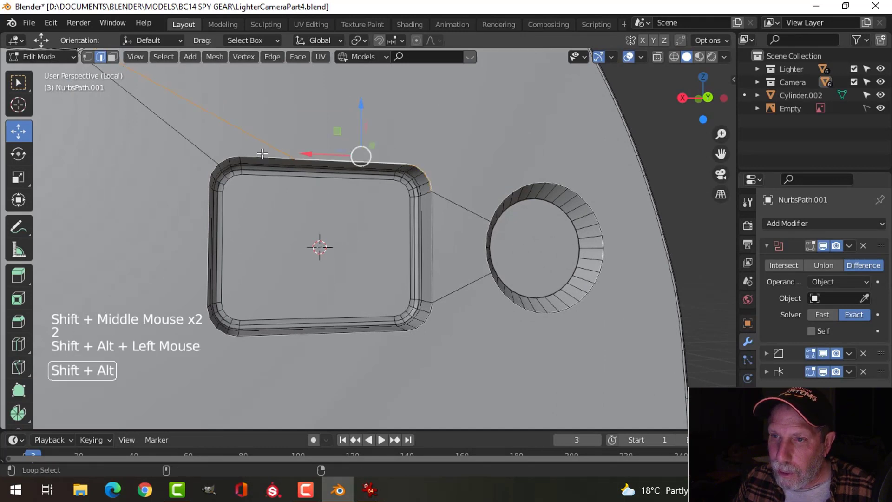
left_click(262, 154, "alt+shift")
left_click(184, 189, "alt+shift")
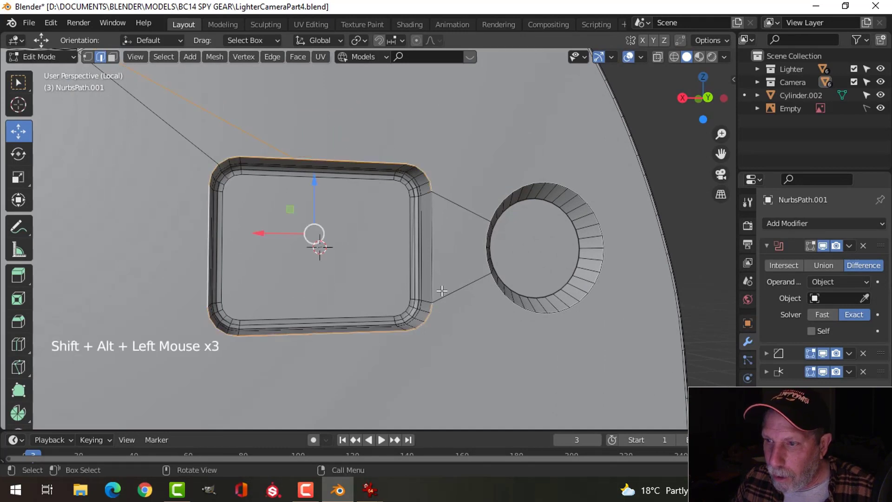
left_click(432, 255, "alt+shift")
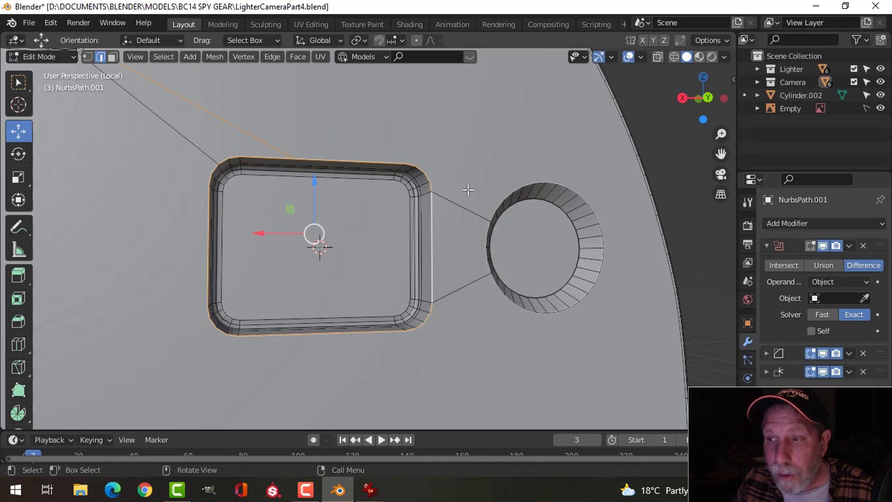
left_click(259, 154, "shift")
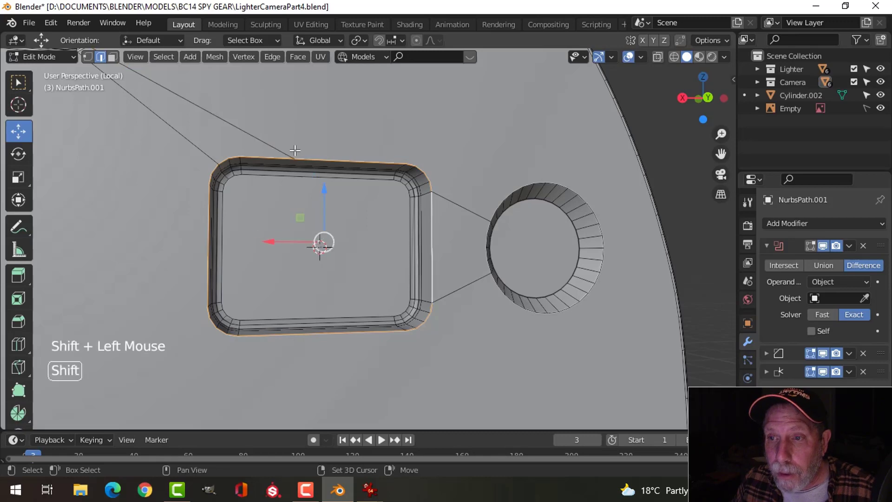
middle_click_drag(294, 151, 327, 244)
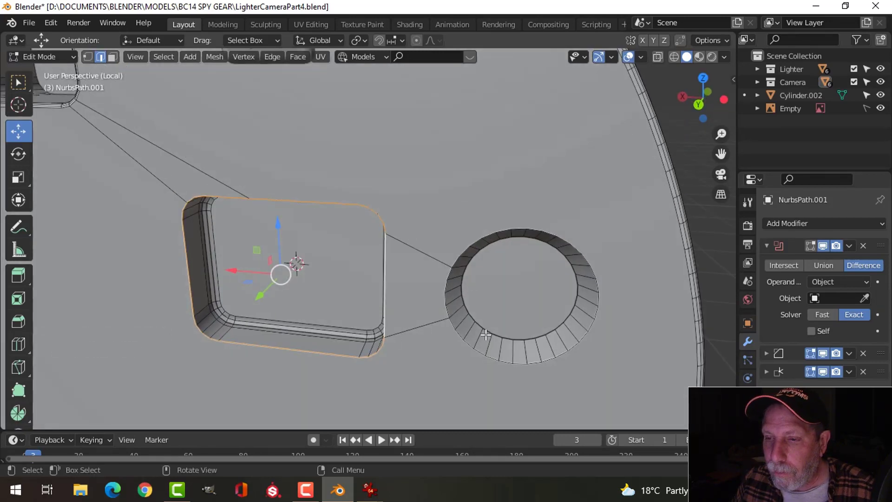
middle_click_drag(278, 226, 342, 226)
middle_click_drag(343, 225, 420, 201)
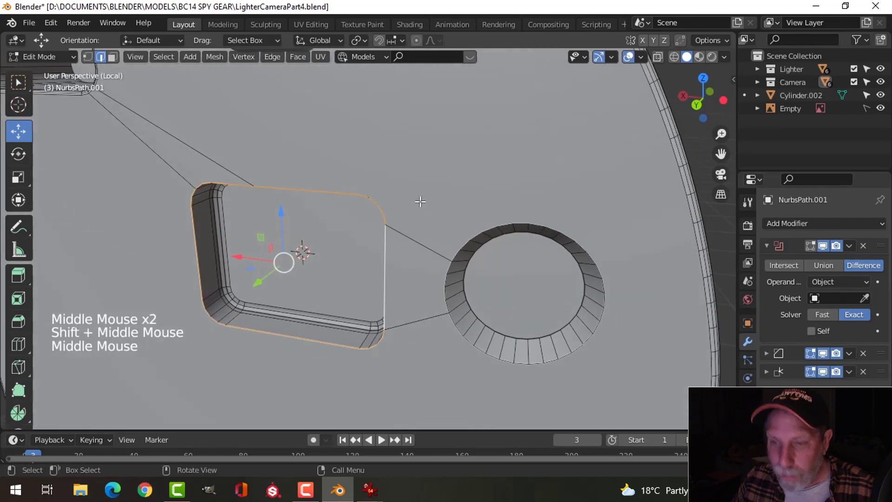
key("ctrl+b")
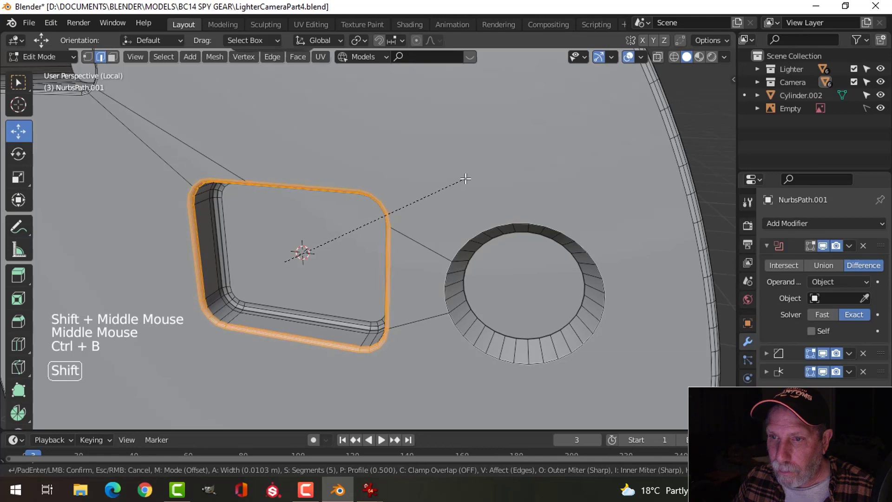
left_click(478, 172)
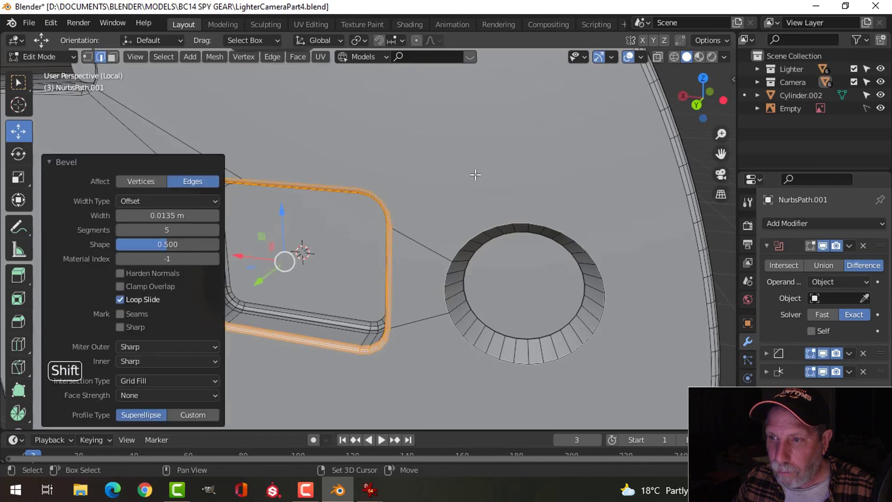
Step: Leave mesh editing and examine the bevelled display recess on the camera's back
key("Tab")
middle_click_drag(400, 242, 453, 226)
key("alt+a")
scroll(428, 257, "down", 4)
middle_click_drag(428, 258, 399, 244)
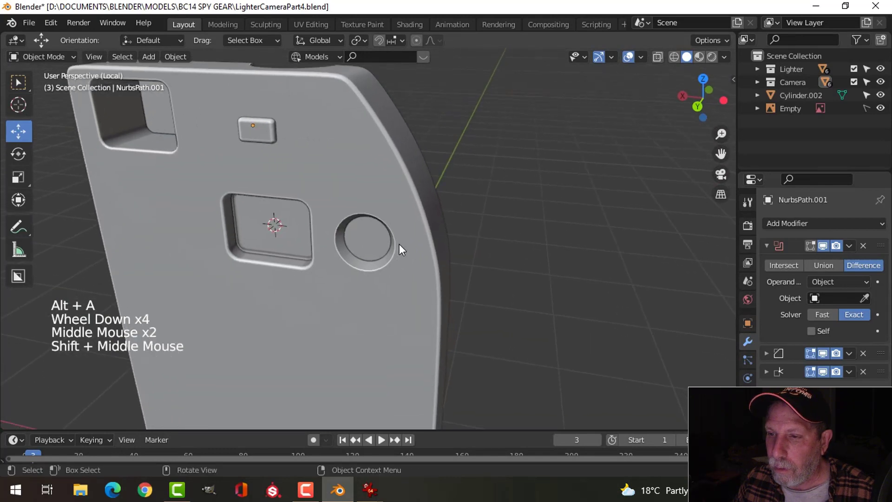
Step: Bevel the outer rim edge loop of the round recess with a width of about 0.007 m and 5 segments
scroll(396, 209, "up", 3)
left_click(393, 176)
key("Tab")
middle_click_drag(393, 177, 437, 169)
key("alt+a")
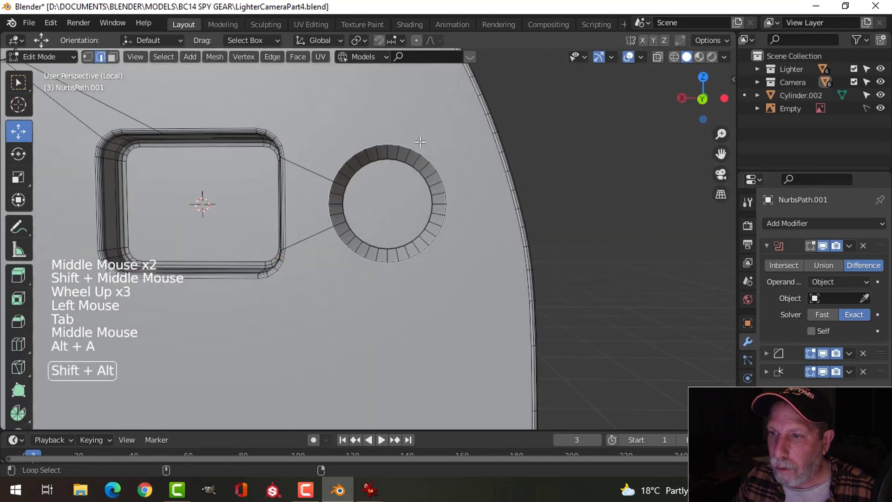
left_click(350, 187, "alt+shift")
left_click(326, 194, "shift")
scroll(414, 187, "up", 3)
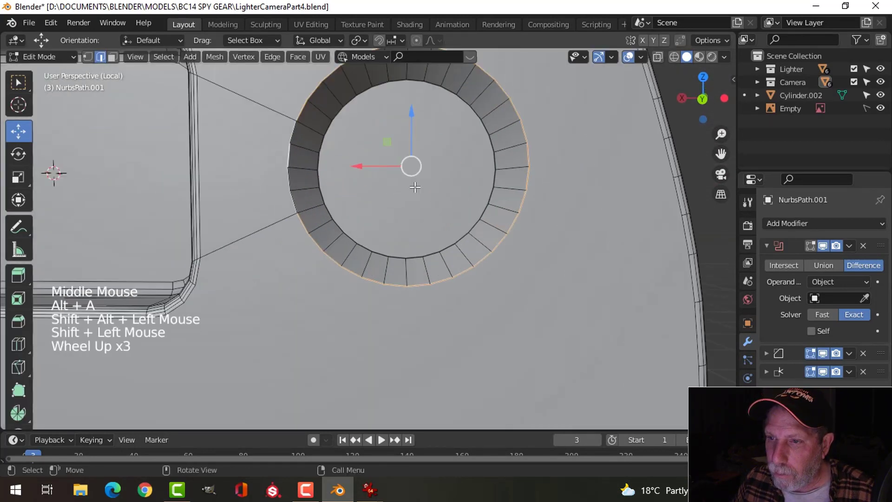
left_click(284, 189, "shift")
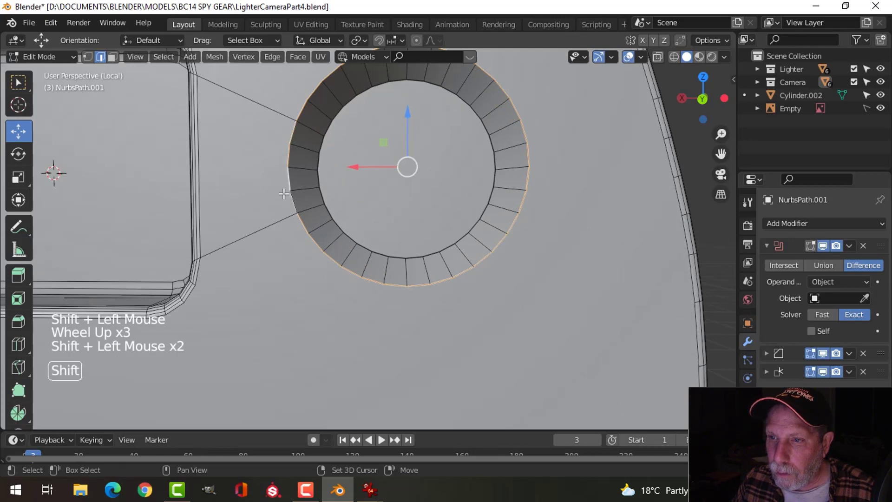
middle_click_drag(592, 213, 565, 221)
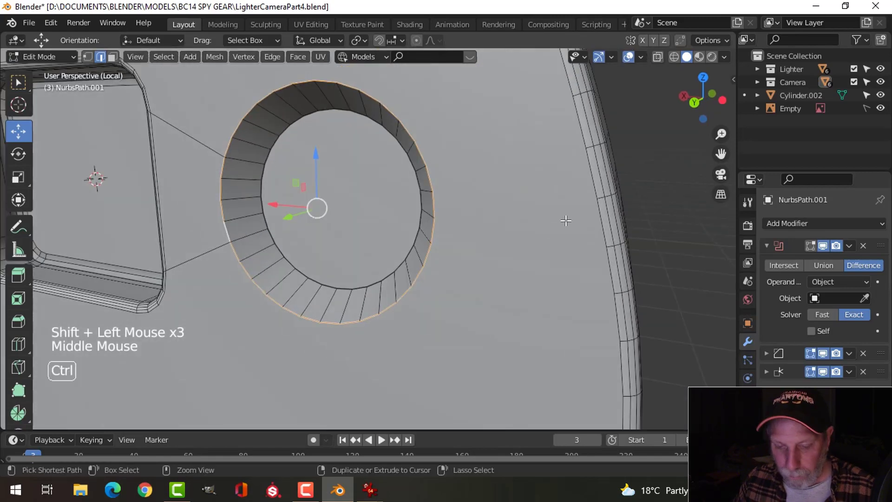
key("ctrl+b")
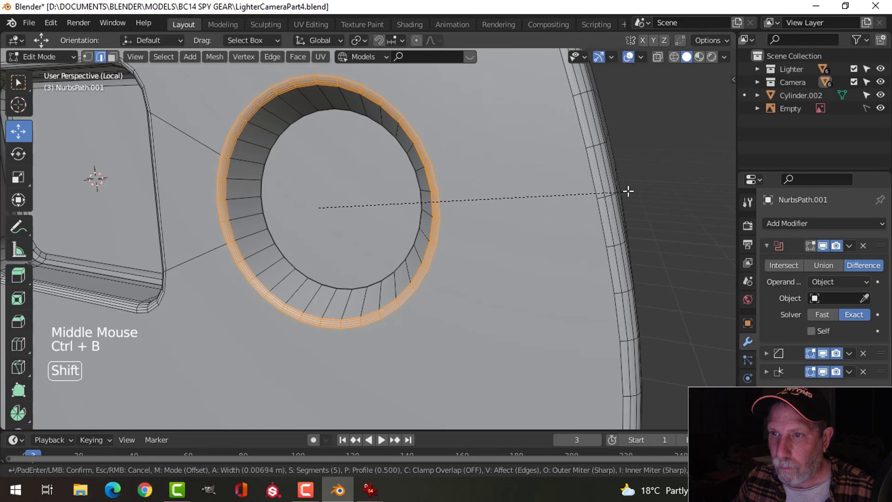
left_click(628, 191)
Step: Leave mesh editing, examine the bevelled round recess, and exit the isolated view to show all parts
key("Tab")
scroll(467, 213, "down", 3)
scroll(467, 213, "down", 1)
key("alt+a")
scroll(381, 242, "down", 3)
middle_click_drag(382, 243, 433, 236)
scroll(433, 235, "down", 2)
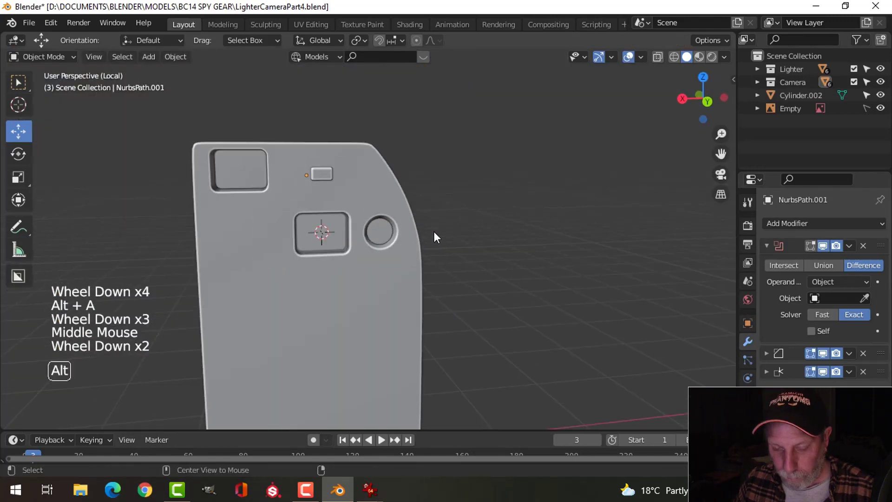
key("alt+h")
key("slash")
scroll(464, 269, "up", 2)
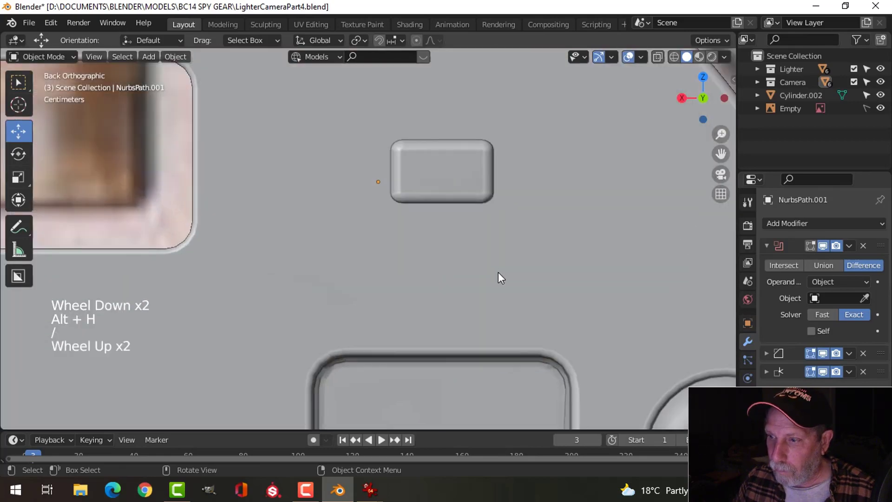
Step: Scale the round button's whole mesh uniformly to about 0.91 so a gap surrounds it in its recess
scroll(498, 277, "down", 4)
middle_click_drag(498, 277, 414, 190, "shift")
left_click(483, 258)
middle_click_drag(483, 259, 468, 222, "shift")
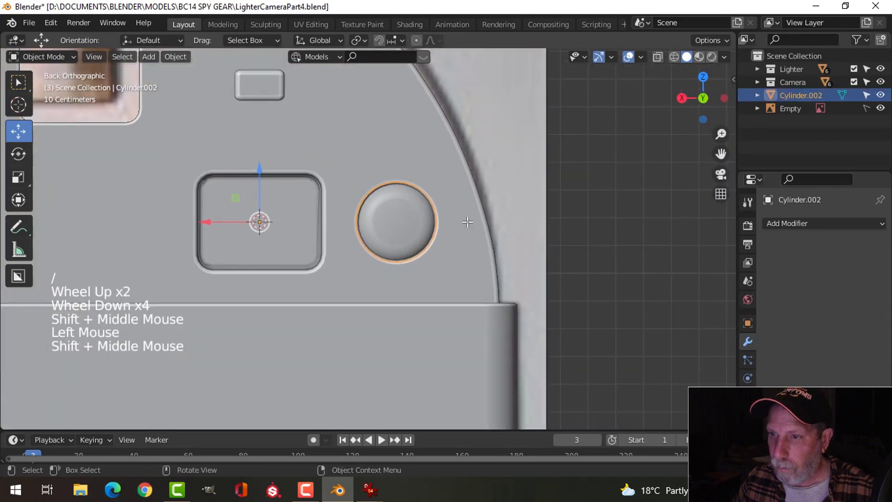
key("Tab")
key("a")
scroll(467, 222, "up", 1, "shift")
key("s")
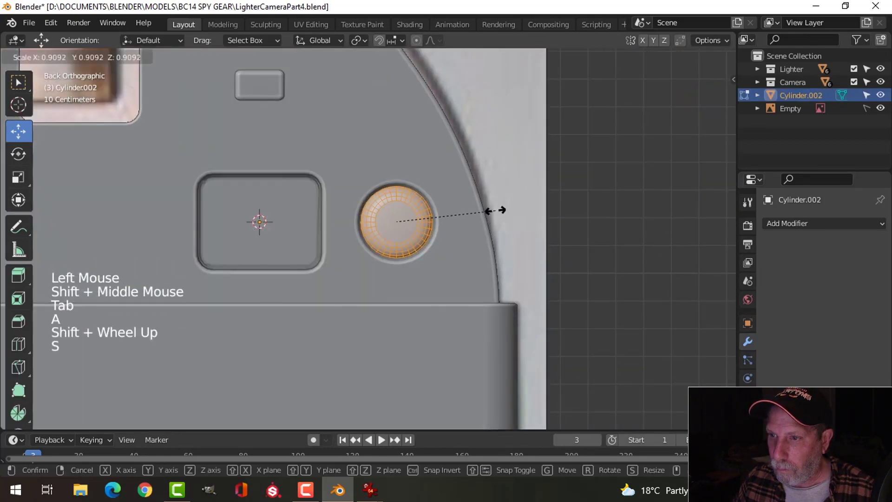
left_click(494, 210)
key("Tab")
Step: Deselect the button, check its fit on the camera's back, and save the file
scroll(452, 228, "down", 3)
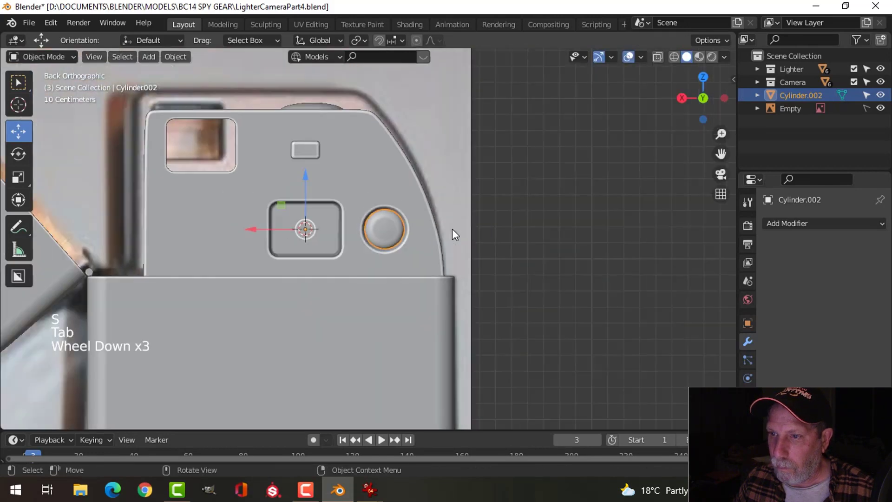
key("alt+a")
middle_click_drag(452, 229, 386, 239)
scroll(407, 268, "down", 4)
middle_click_drag(385, 239, 451, 216)
key("ctrl+s")
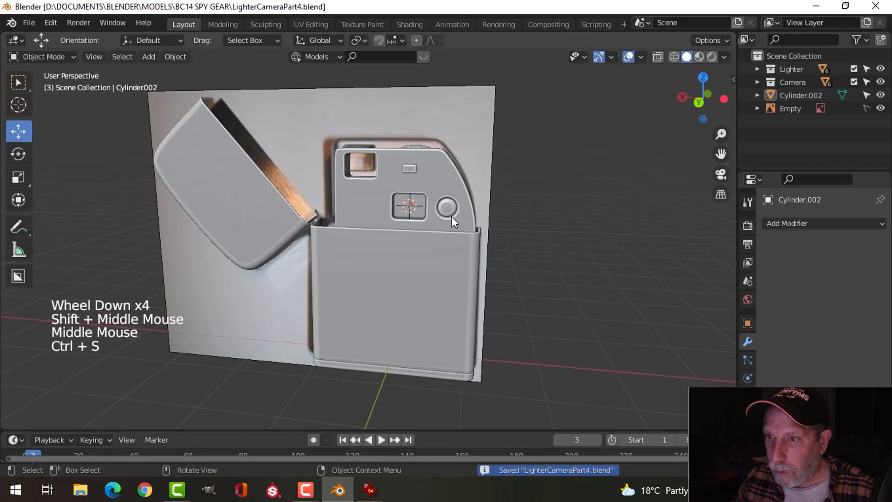
Step: Compare the depth of the LCD display in the IrfanView photo cameraback.jpg with the recess in the Blender model
left_click(369, 490)
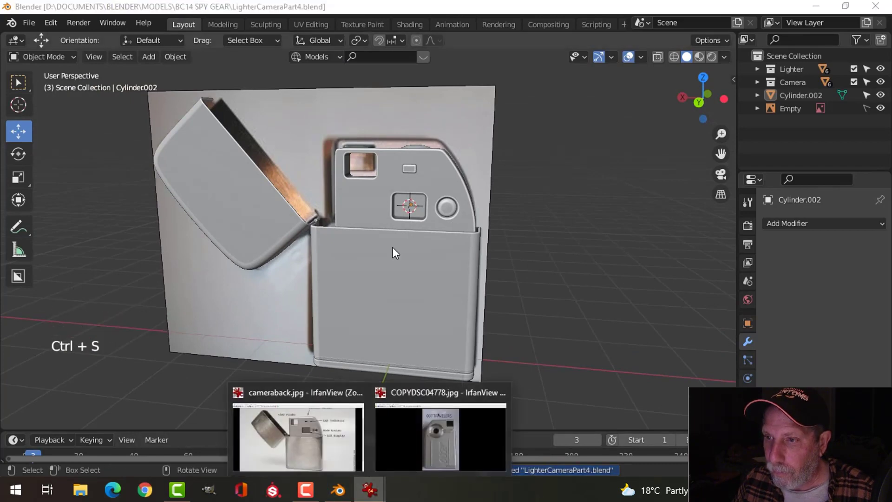
left_click(293, 426)
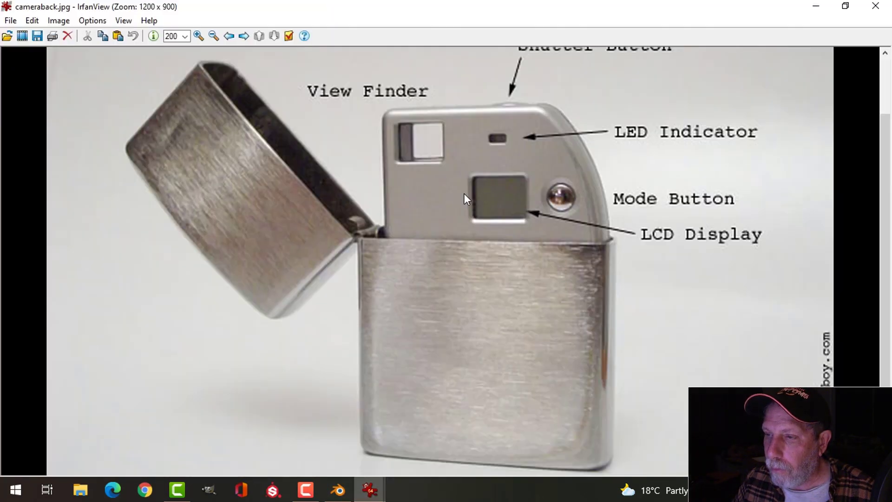
left_click(338, 489)
scroll(430, 213, "up", 7)
middle_click_drag(474, 209, 408, 234, "shift")
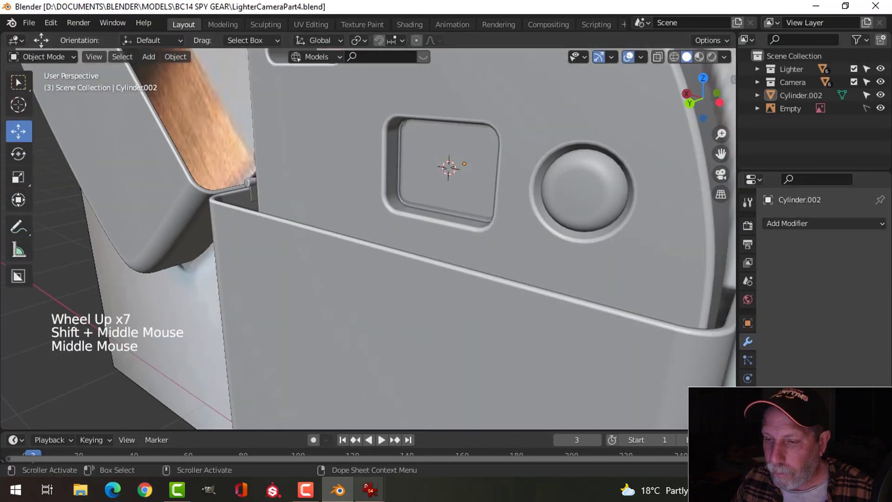
mouse_move(370, 489)
left_click(324, 436)
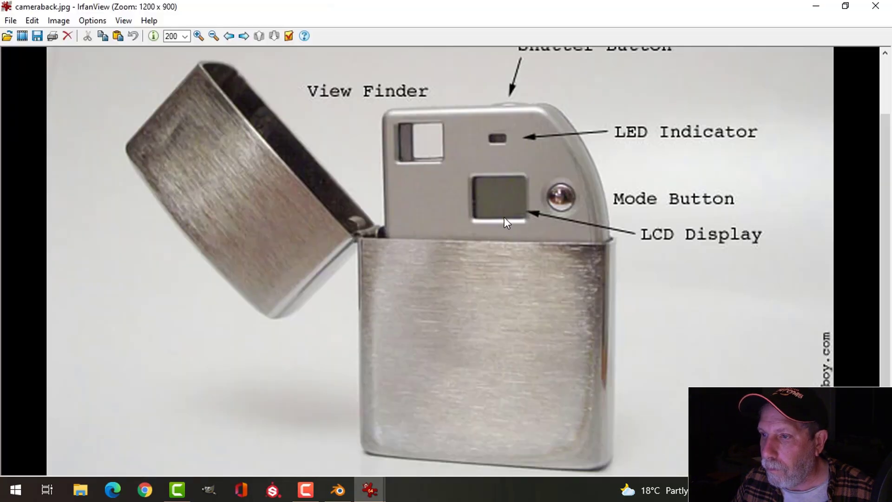
left_click(338, 489)
Step: Move the display recess's floor face and its surrounding border faces outward along Y to make the recess shallower
middle_click_drag(364, 218, 399, 230, "shift")
left_click(562, 240)
key("Tab")
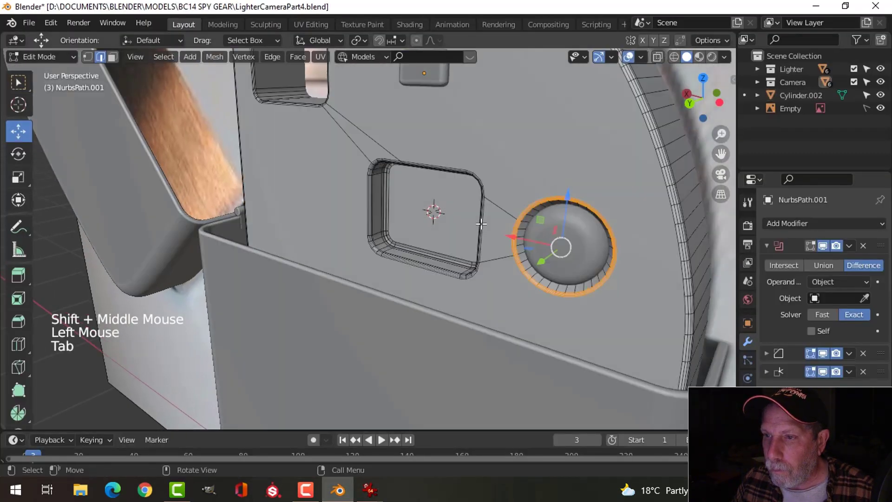
middle_click_drag(562, 240, 452, 235)
key("alt+a")
scroll(451, 236, "up", 2)
key("3")
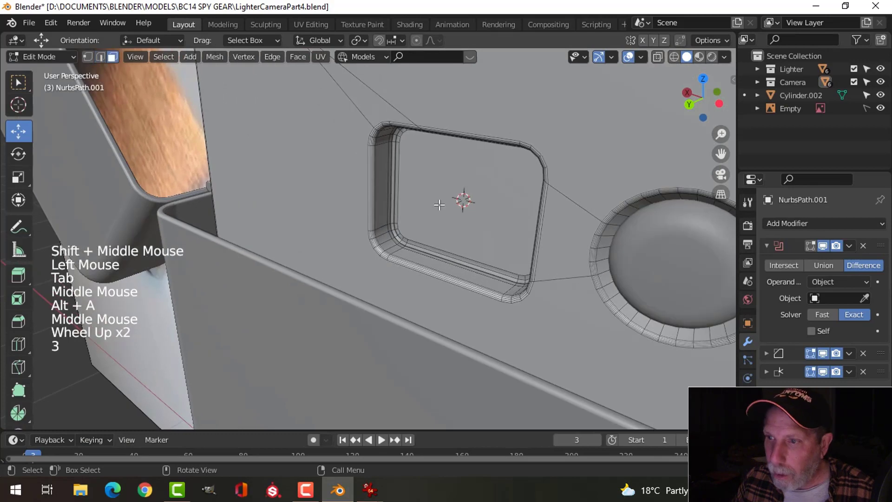
left_click(527, 204)
key("ctrl+KP_Add")
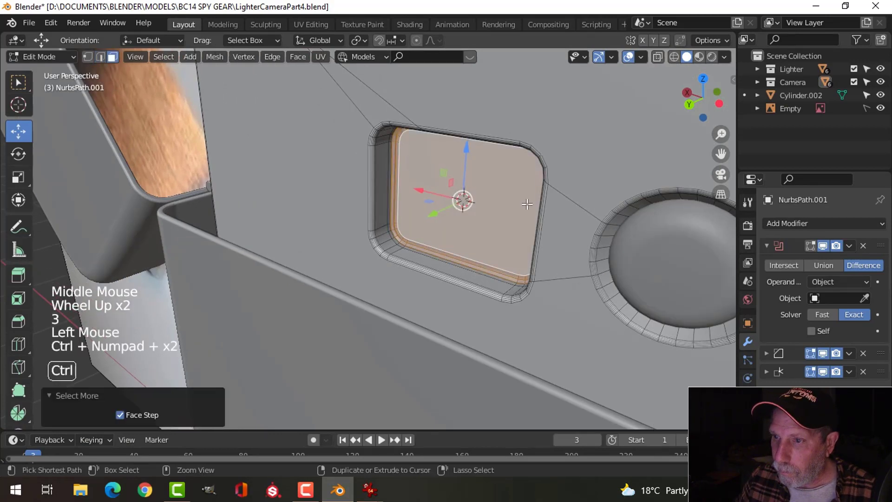
scroll(525, 205, "down", 1)
middle_click_drag(523, 218, 438, 245)
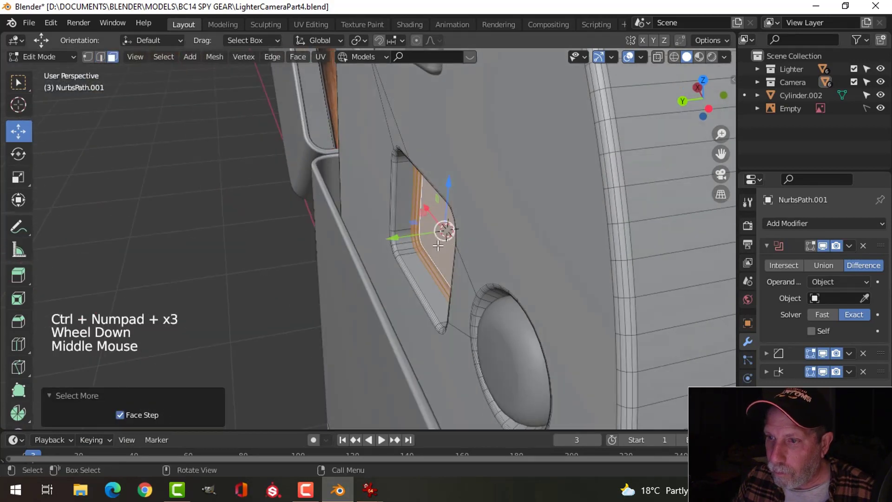
left_click_drag(388, 239, 350, 235)
Step: Leave mesh editing and examine the depth and inner corners of the display recess up close
key("Tab")
middle_click_drag(349, 235, 558, 259)
key("alt+a")
scroll(464, 230, "down", 3)
scroll(454, 245, "up", 8)
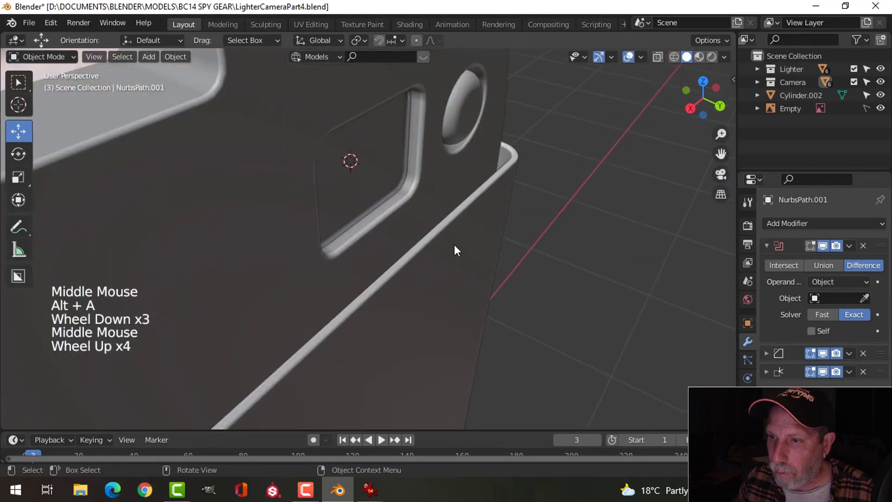
middle_click_drag(443, 213, 390, 179, "shift")
Step: Dissolve the two extra edge loops running along the inner wall of the display recess
left_click(425, 209)
key("Tab")
scroll(428, 213, "up", 3)
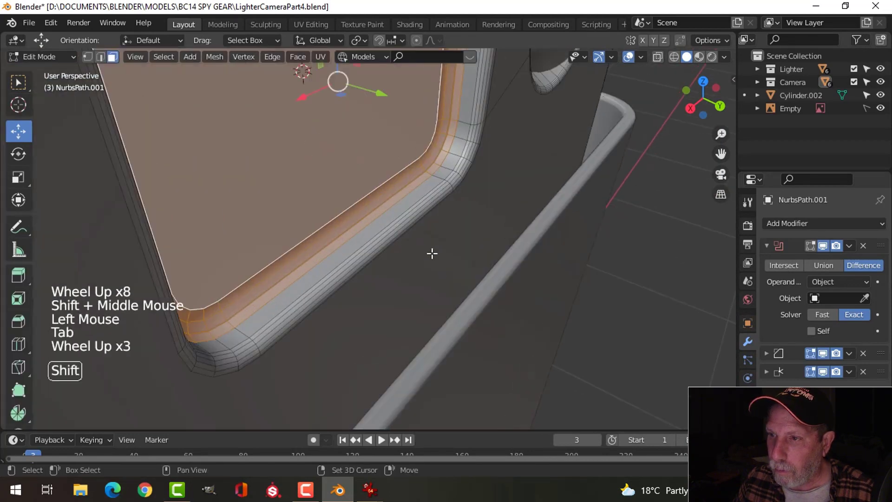
middle_click_drag(430, 252, 436, 248, "shift")
middle_click_drag(437, 247, 492, 235)
key("alt+a")
scroll(469, 231, "up", 3)
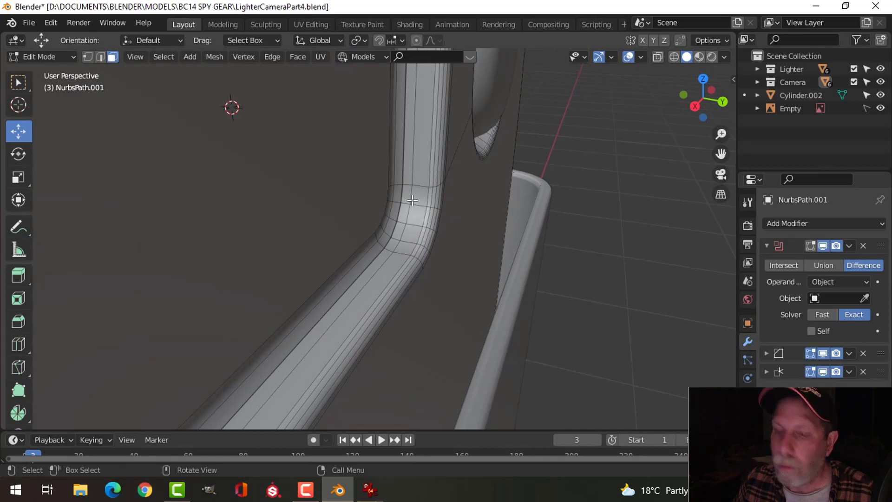
left_click(402, 159, "alt+shift")
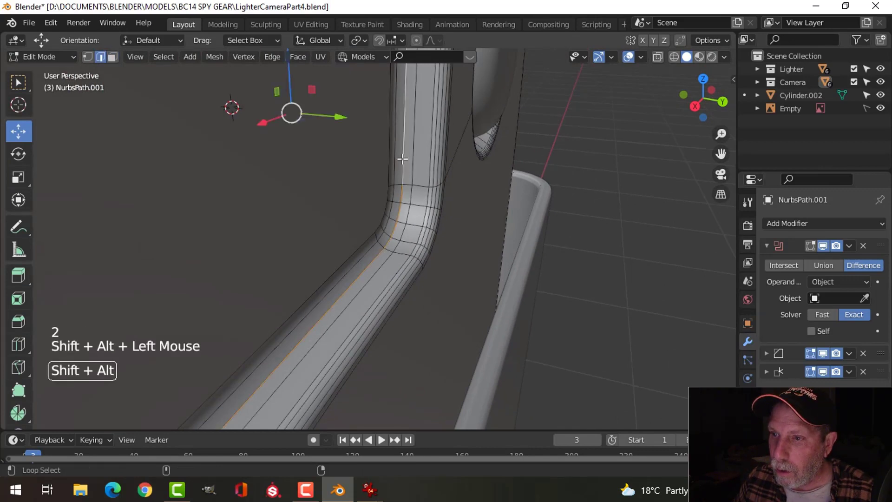
key("x")
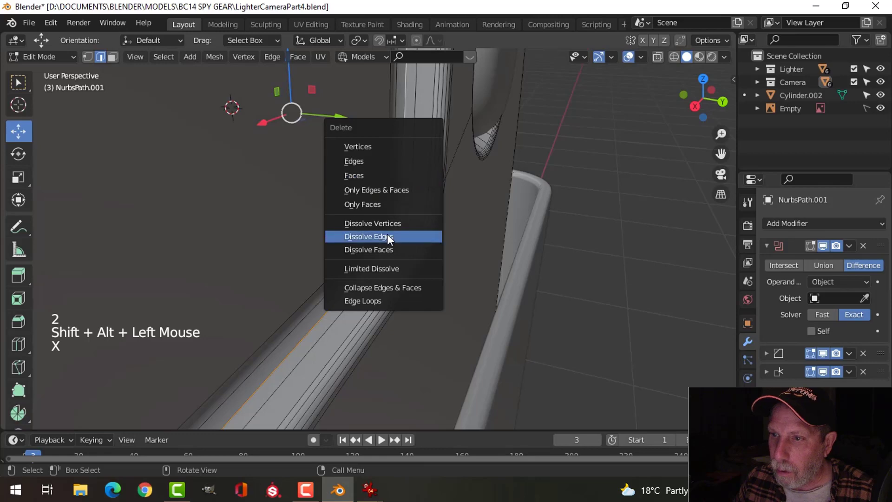
left_click(367, 236)
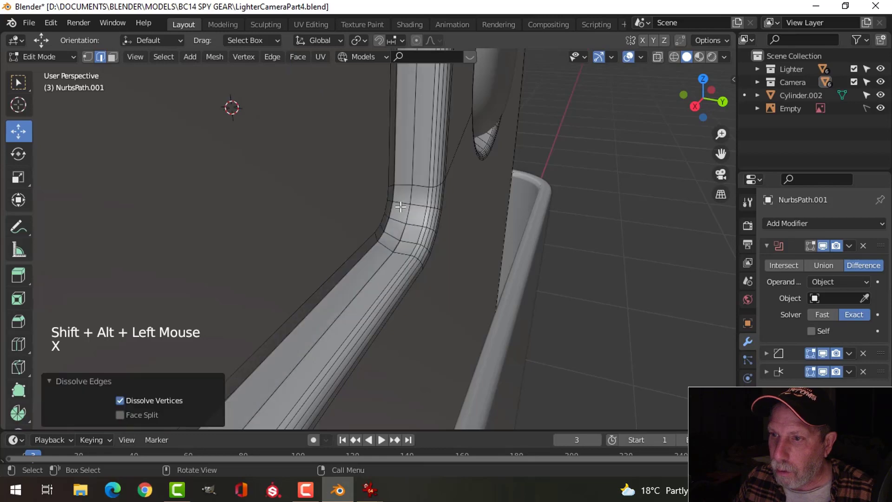
left_click(414, 164, "alt+shift")
key("x")
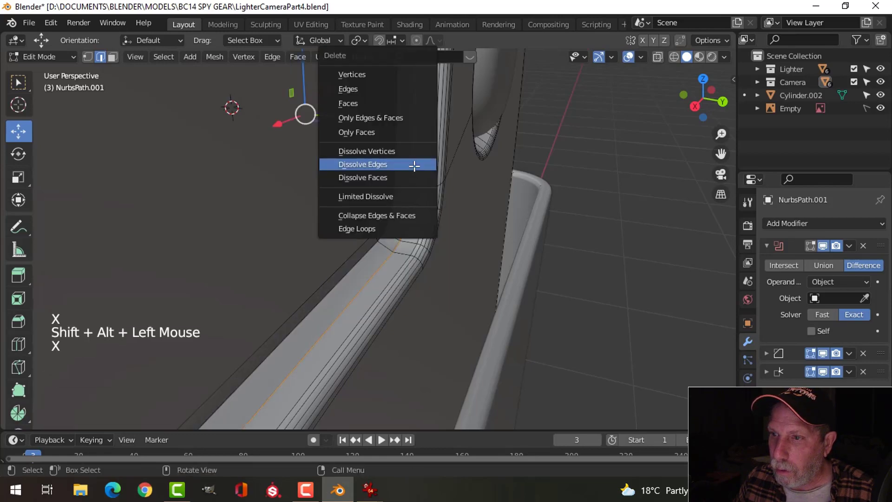
left_click(413, 165)
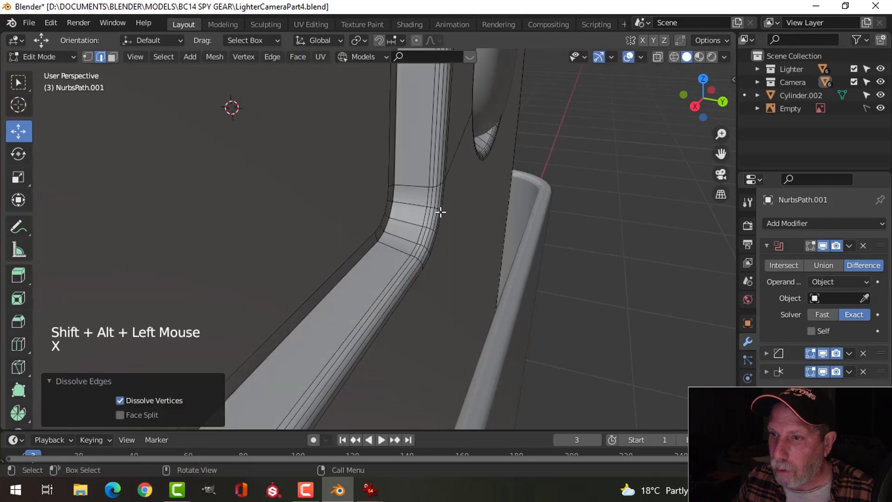
Step: Dissolve the remaining extra edge loop around the floor of the display recess
middle_click_drag(391, 213, 372, 200)
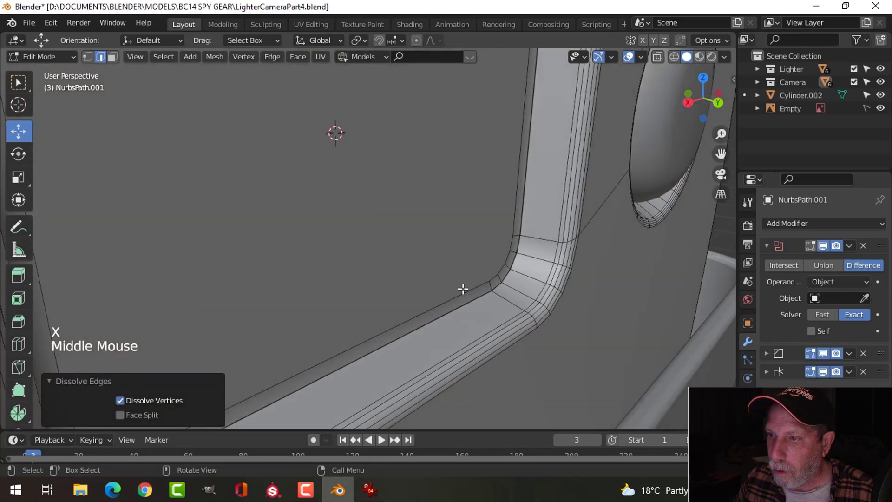
left_click(478, 279, "alt+shift")
key("x")
left_click(477, 276)
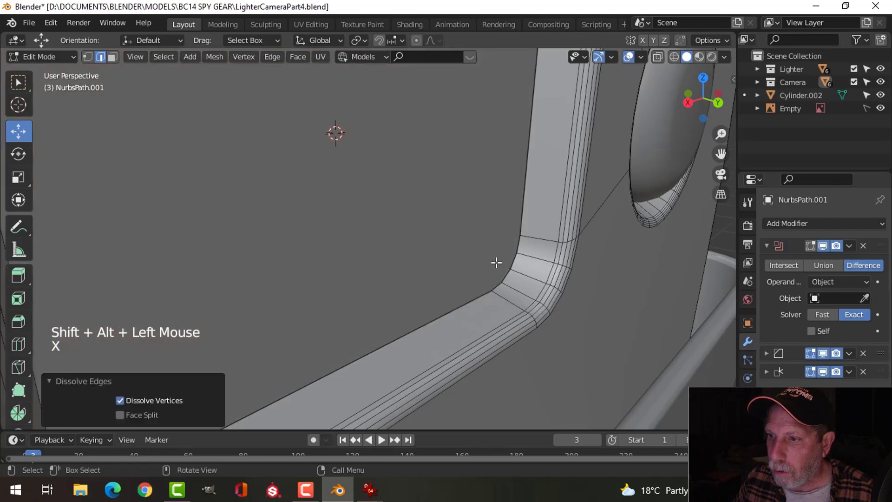
Step: Leave mesh editing, check the cleaned-up display recess from several angles, and save the file
key("Tab")
scroll(492, 264, "down", 7)
key("alt+a")
scroll(502, 270, "down", 4)
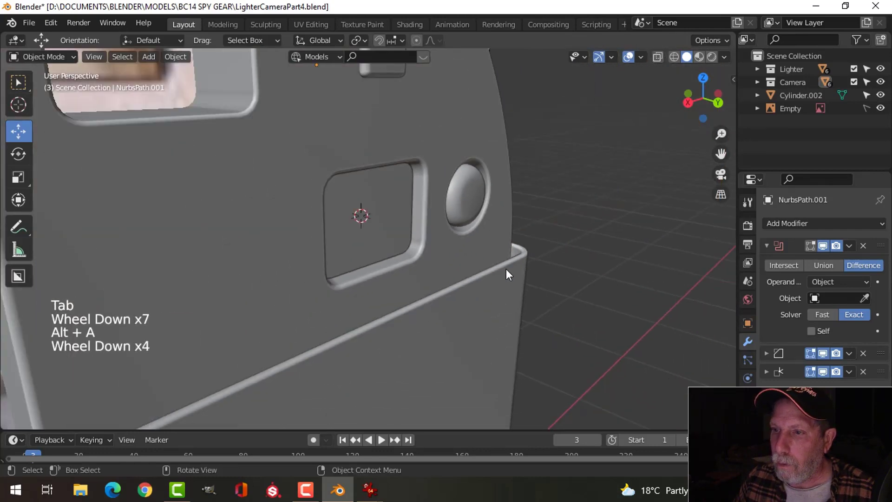
scroll(506, 268, "down", 2)
middle_click_drag(506, 270, 327, 253)
middle_click_drag(318, 273, 436, 286)
scroll(401, 272, "down", 3)
key("ctrl+s")
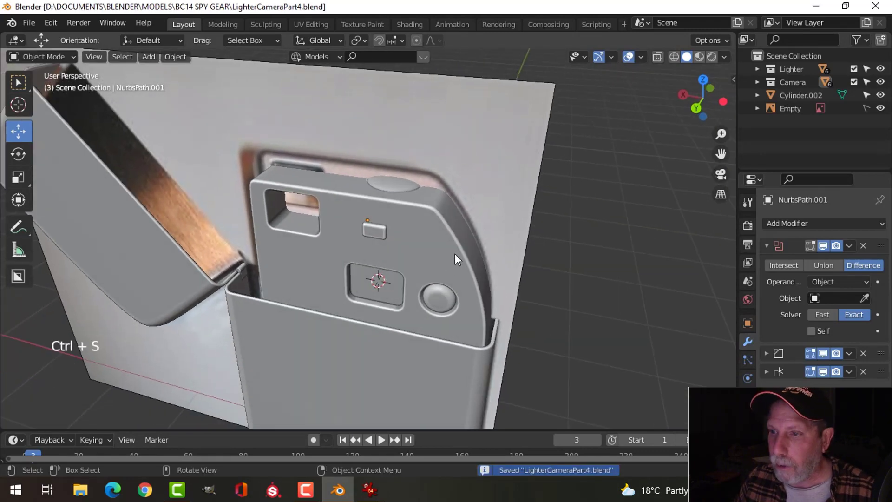
Step: Hide the reference image and examine the lighter and camera from the front and side
scroll(527, 243, "down", 3)
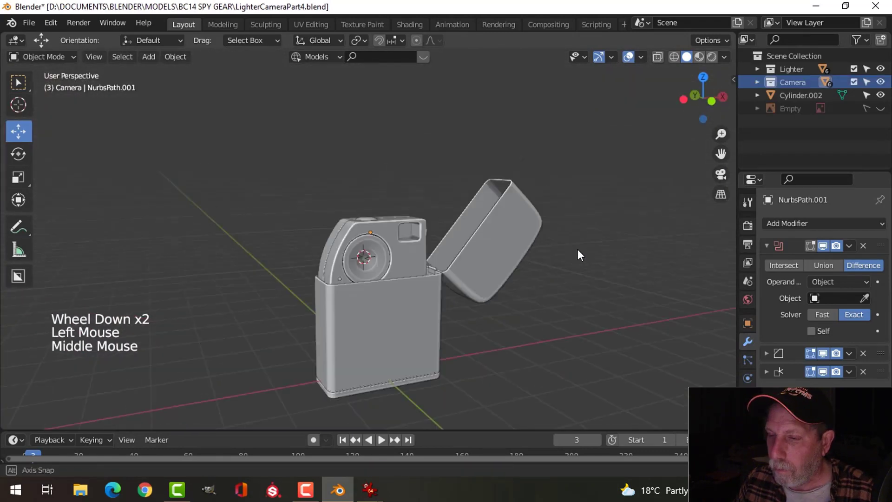
scroll(499, 278, "up", 1)
middle_click_drag(578, 249, 665, 281)
scroll(500, 278, "up", 2)
scroll(665, 279, "down", 3)
middle_click_drag(528, 291, 399, 266)
scroll(409, 278, "up", 3)
Step: Delete the extra object from the Camera collection
left_click(377, 231)
key("x")
left_click(379, 228)
Step: Isolate the back half of the camera body and delete its large flat inner face
scroll(486, 252, "down", 2)
left_click(378, 253)
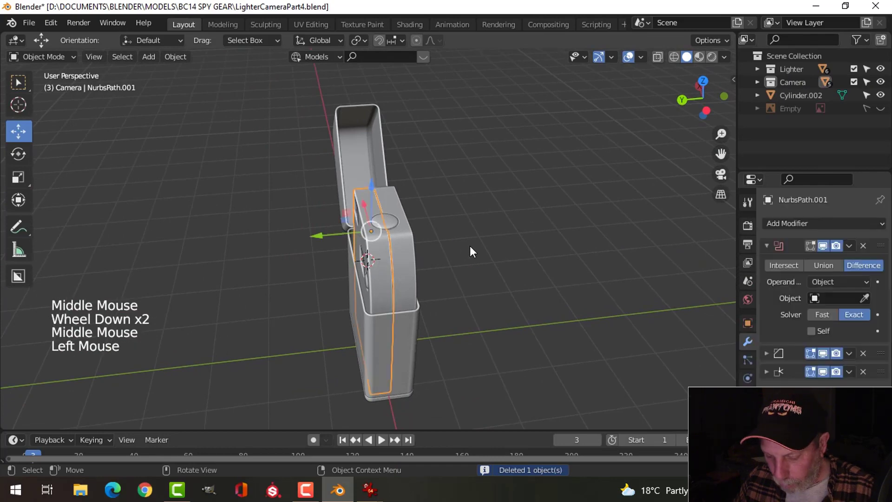
key("KP_Divide")
middle_click_drag(470, 247, 372, 226)
key("Tab")
left_click(390, 217)
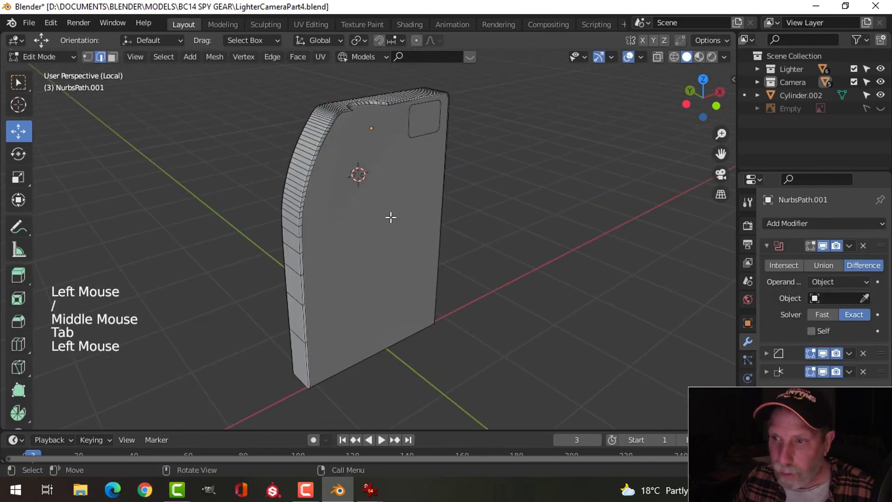
key("3")
left_click(399, 219)
key("x")
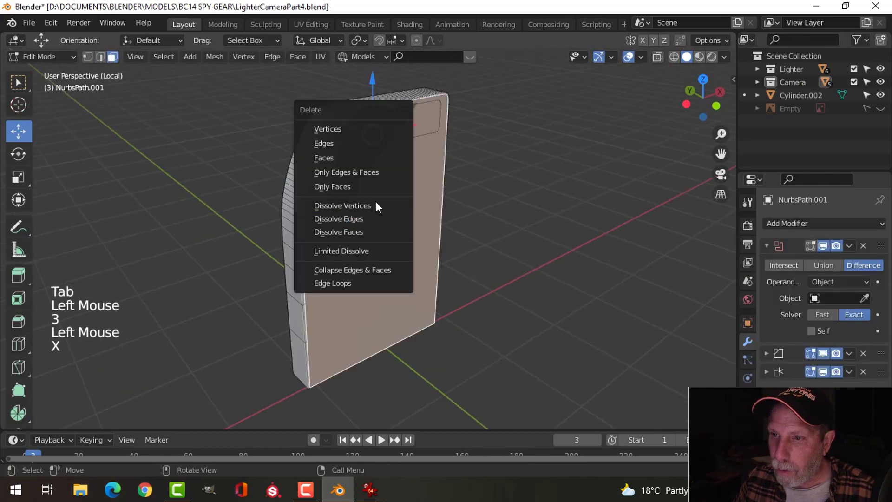
left_click(351, 158)
Step: Delete the bottom face of the camera's back half, leave mesh editing and bring back the full scene
left_click(392, 333)
key("x")
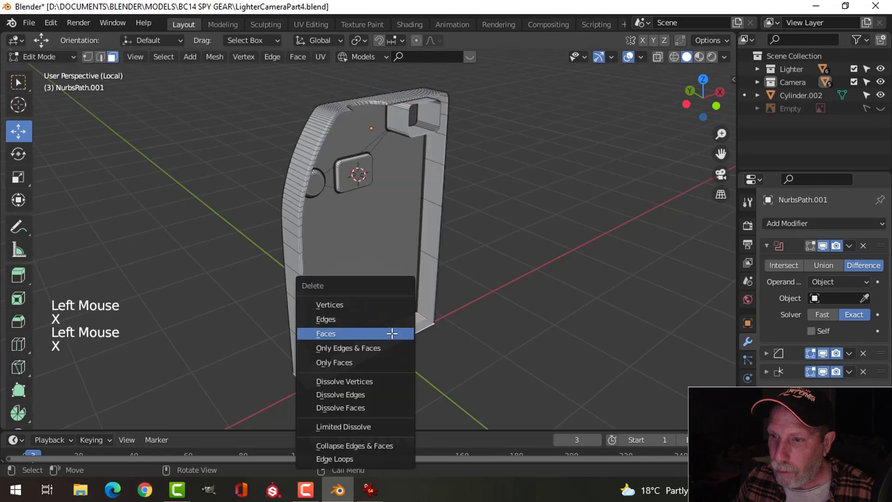
left_click(392, 333)
middle_click_drag(392, 333, 501, 251)
key("Tab")
key("KP_Divide")
key("alt+a")
Step: Inspect the camera's back recesses, top seam and shutter button from several angles
scroll(453, 265, "up", 4)
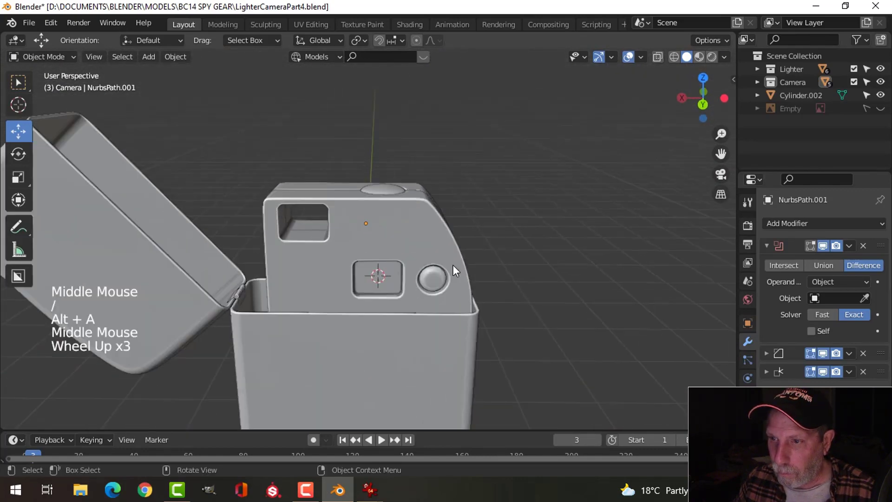
mouse_move(453, 265)
middle_mouse_down()
mouse_move(450, 226)
mouse_move(431, 223)
mouse_move(419, 269)
mouse_move(466, 253)
mouse_move(442, 263)
mouse_move(462, 243)
mouse_move(461, 224)
mouse_move(440, 261)
middle_mouse_up()
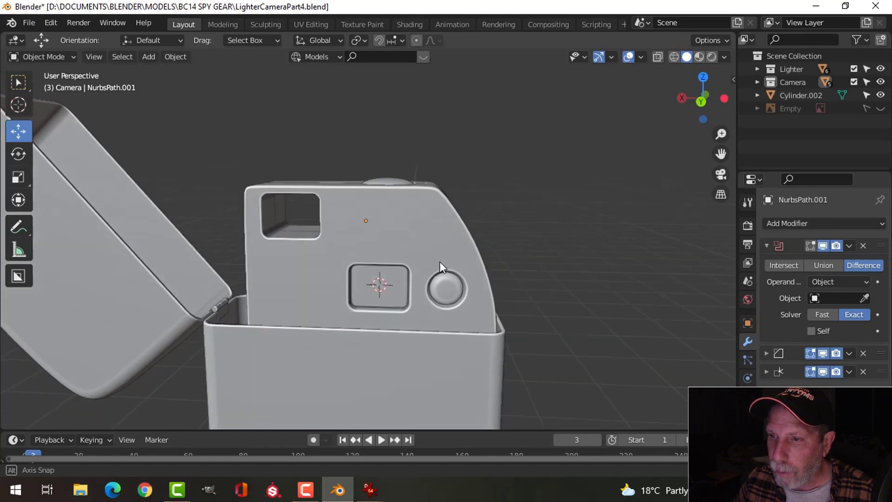
scroll(532, 244, "down", 3)
middle_click_drag(532, 244, 420, 291)
scroll(419, 291, "up", 4)
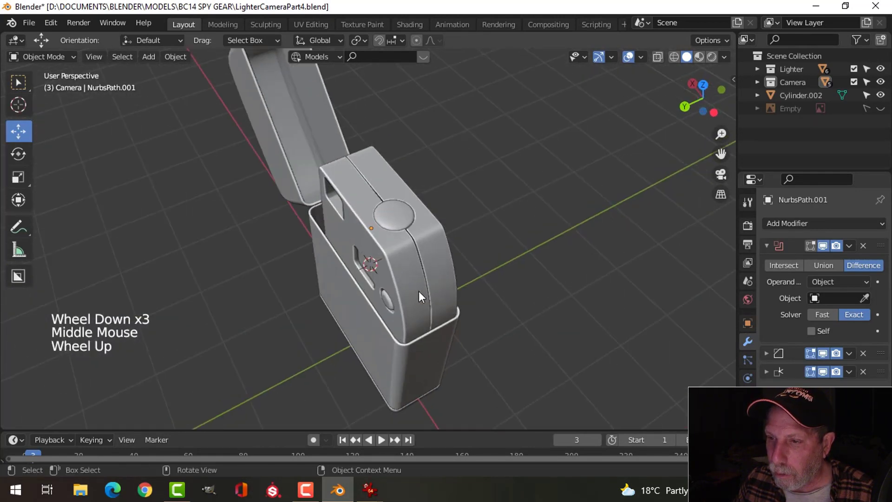
scroll(416, 287, "down", 3)
middle_click_drag(542, 275, 420, 191)
Step: Switch to IrfanView and study the camera's front in the reference photo COPYDSC04778.jpg
mouse_move(370, 487)
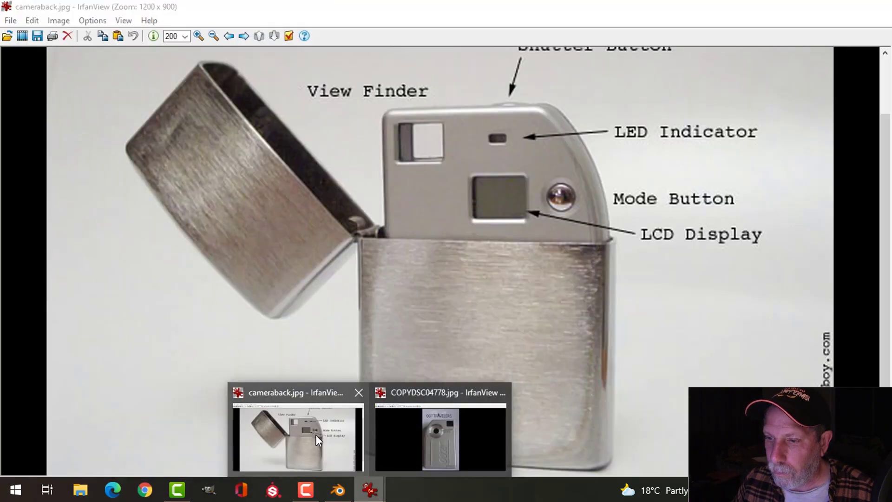
mouse_move(414, 433)
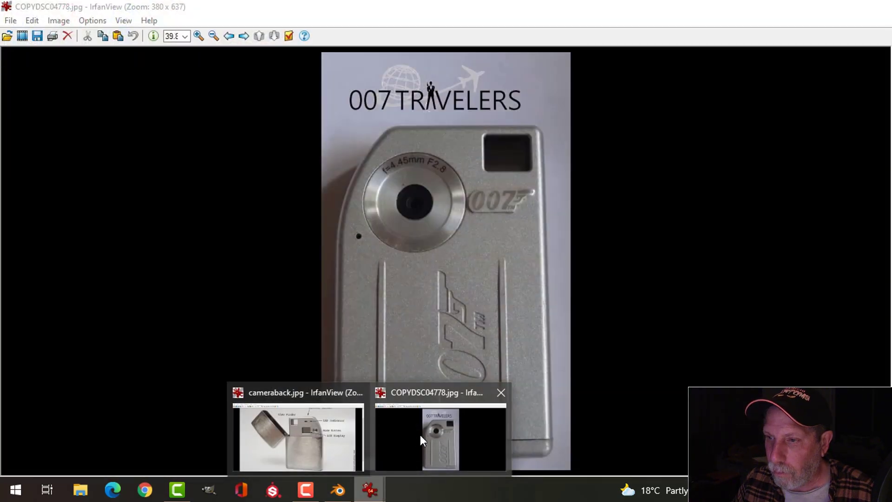
left_click(419, 434)
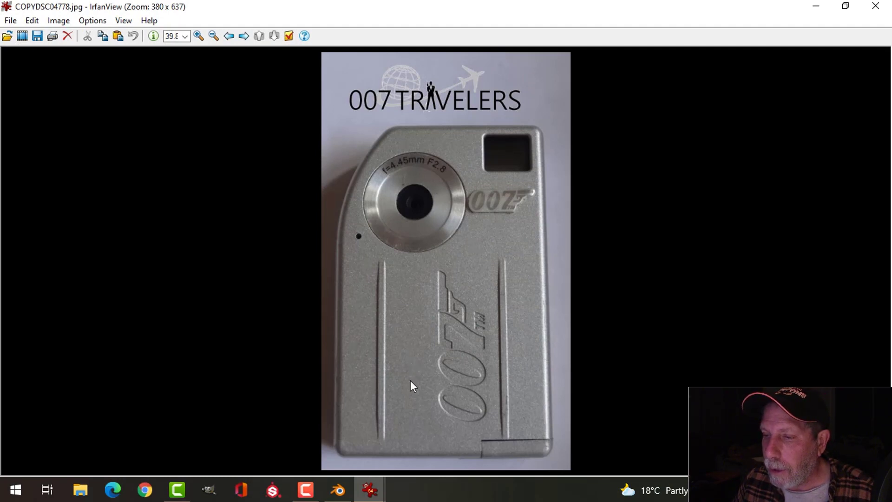
Step: Return to Blender, view the camera from the hinge side and save the file
left_click(336, 490)
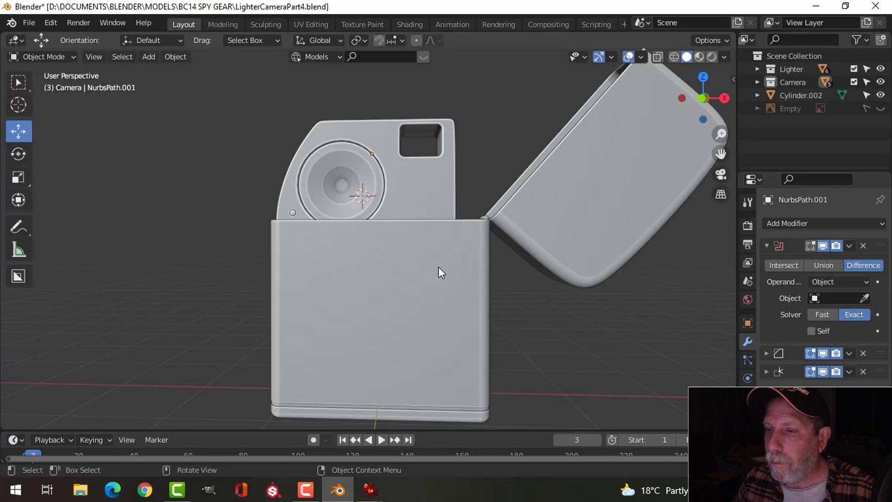
middle_click_drag(445, 319, 375, 364)
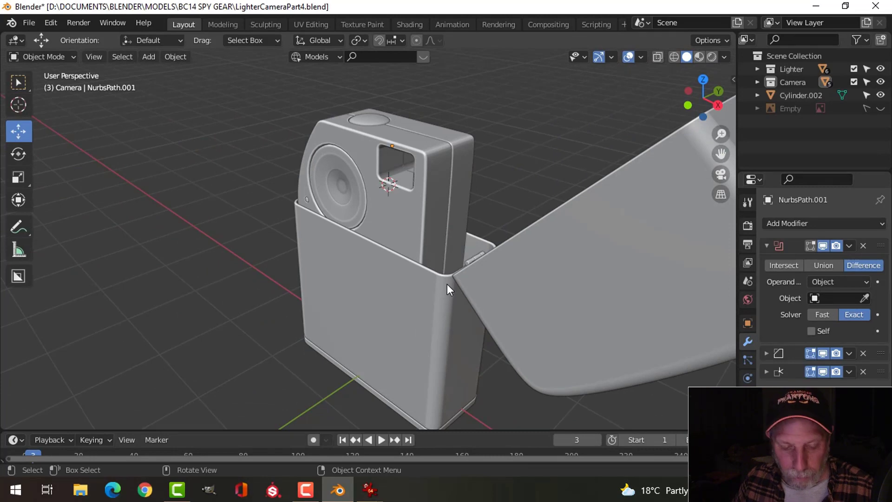
key("ctrl+s")
Step: Add a mesh plane at the 3D cursor and rotate its geometry 90 degrees about the X axis
key("shift+a")
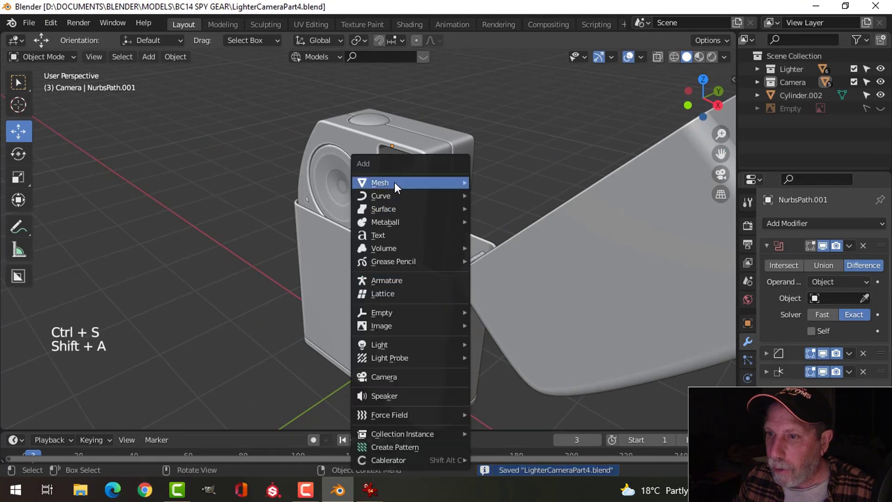
mouse_move(394, 182)
left_click(499, 182)
middle_click_drag(507, 239, 466, 265)
key("Tab")
type("rx90")
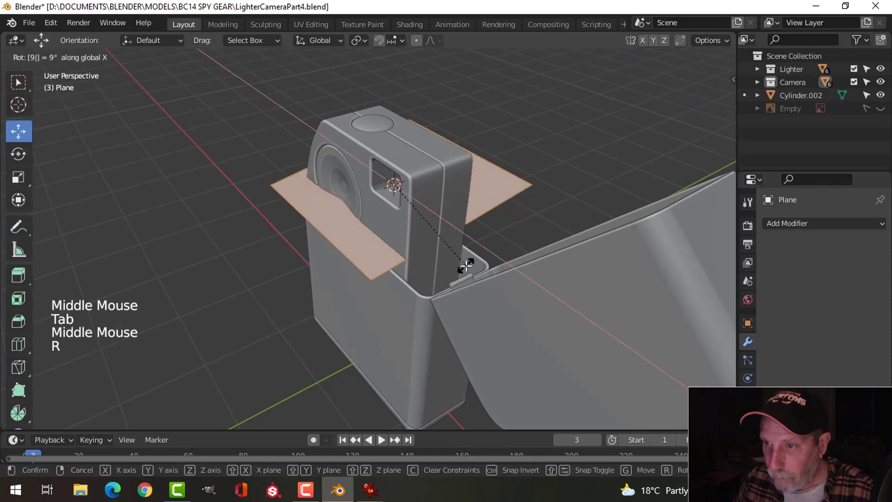
key("Return")
Step: Move the upright plane about 0.72 m along negative Y so it stands in front of the lighter
middle_click_drag(536, 220, 474, 198)
left_click_drag(447, 180, 391, 260)
key("KP_1")
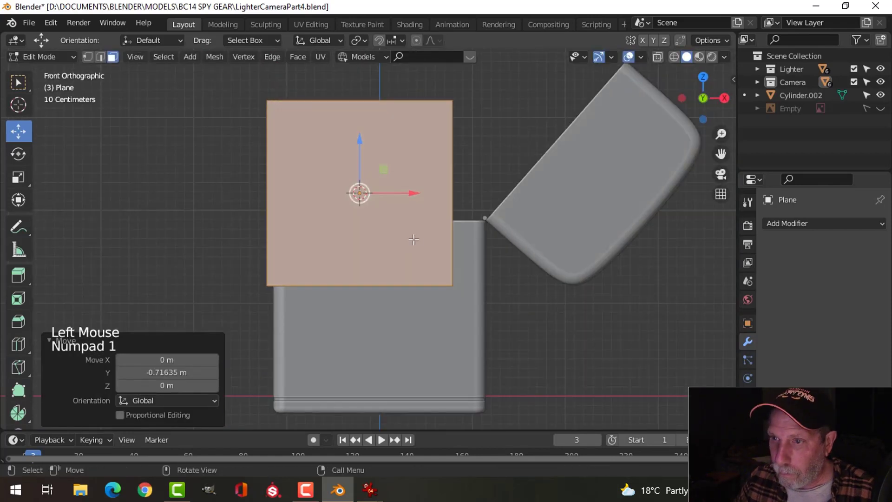
Step: Narrow the plane to a thin vertical strip and move it about 0.49 m toward the lens and 0.85 m down
key("2")
left_click(265, 197)
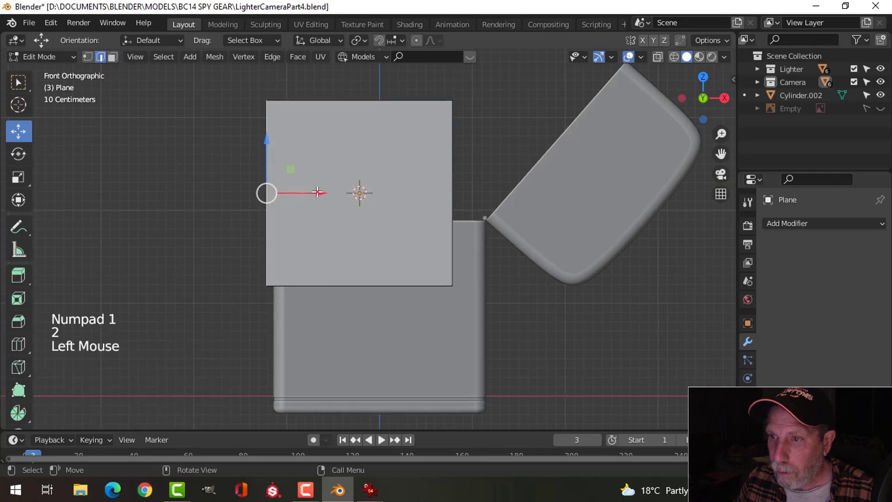
left_click_drag(318, 192, 501, 212)
key("a")
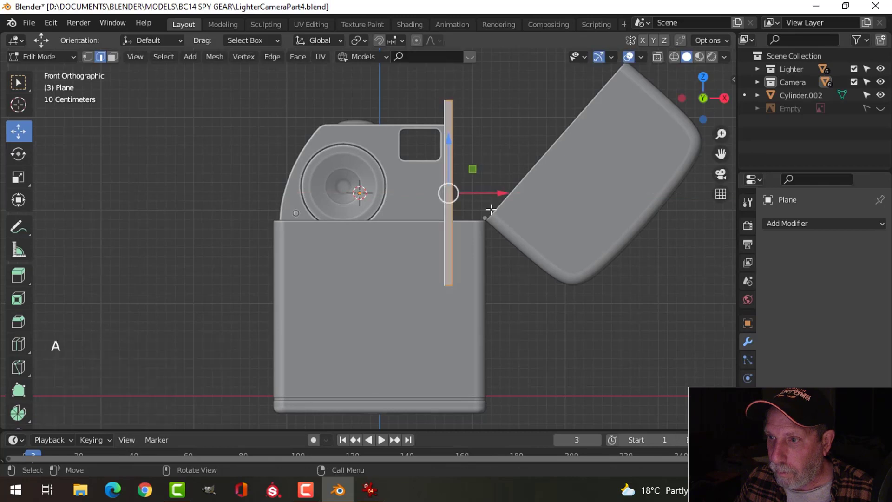
key("g")
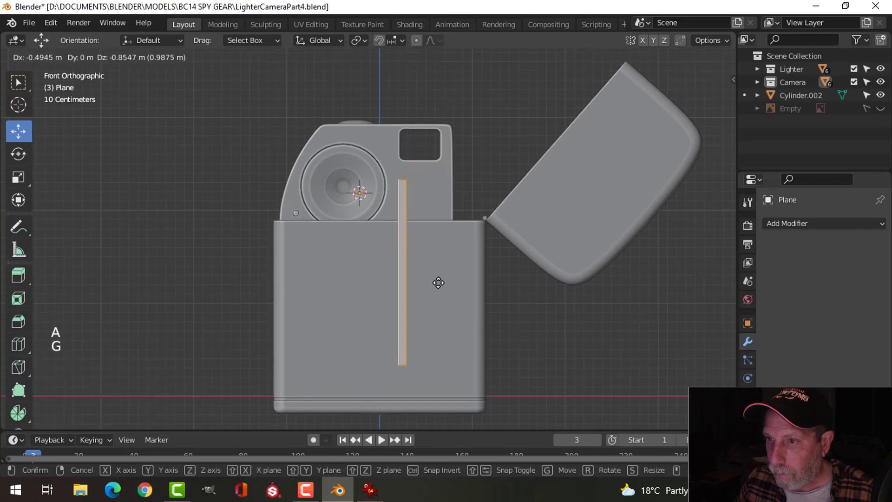
left_click(438, 283)
Step: Round the strip's corners with a four-segment vertex bevel about 0.028 m wide
middle_click_drag(453, 267, 426, 247)
scroll(397, 254, "up", 4)
key("1")
scroll(478, 211, "down", 2)
scroll(504, 220, "up", 3)
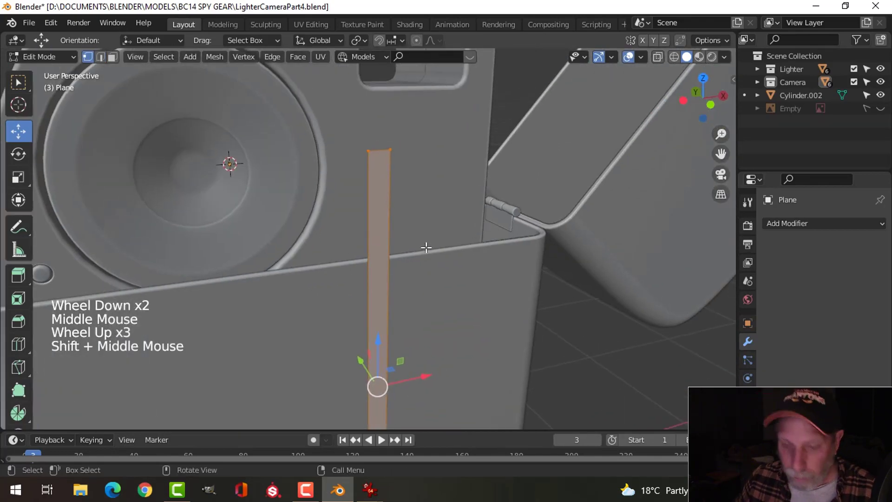
key("shift+ctrl+b")
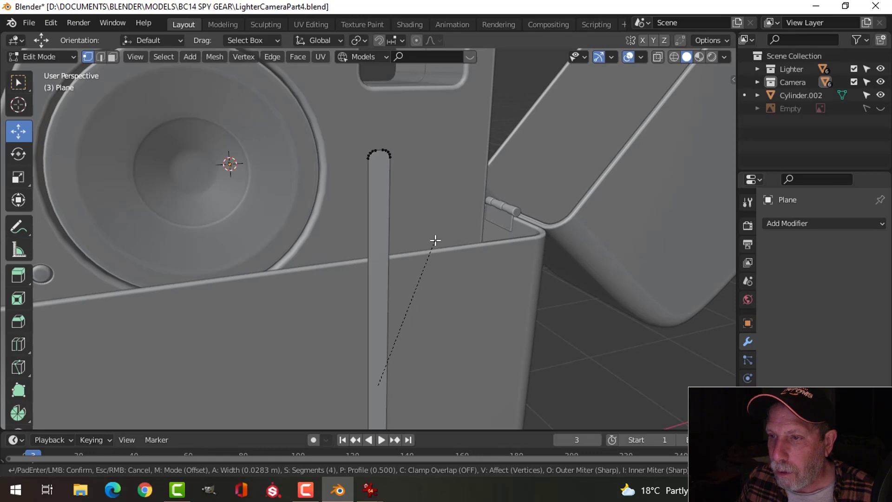
left_click(435, 240)
Step: Extrude the strip about 0.029 m toward the case, delete the extruded back face and leave mesh editing
key("a")
middle_click_drag(443, 230, 342, 250)
key("e")
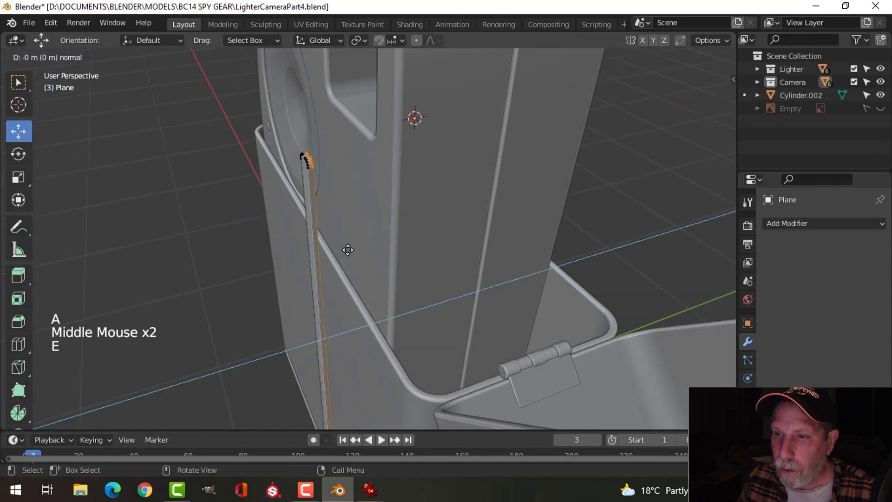
left_click(350, 249)
key("x")
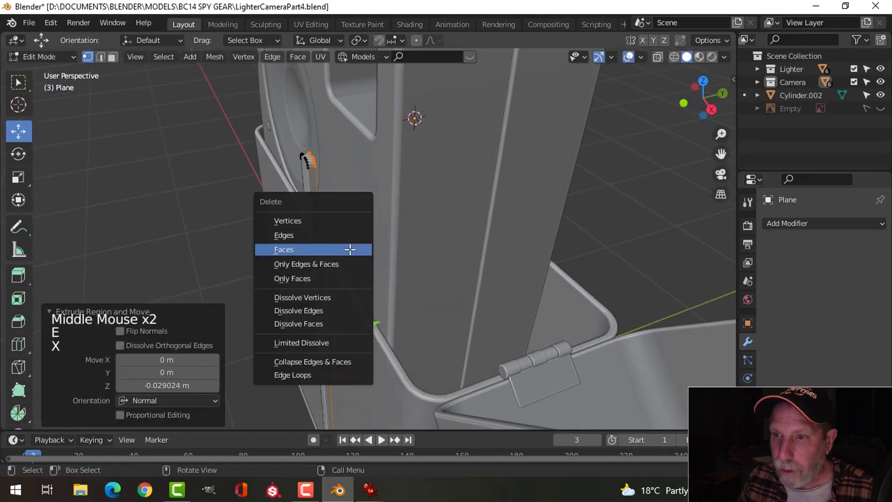
left_click(350, 249)
key("Tab")
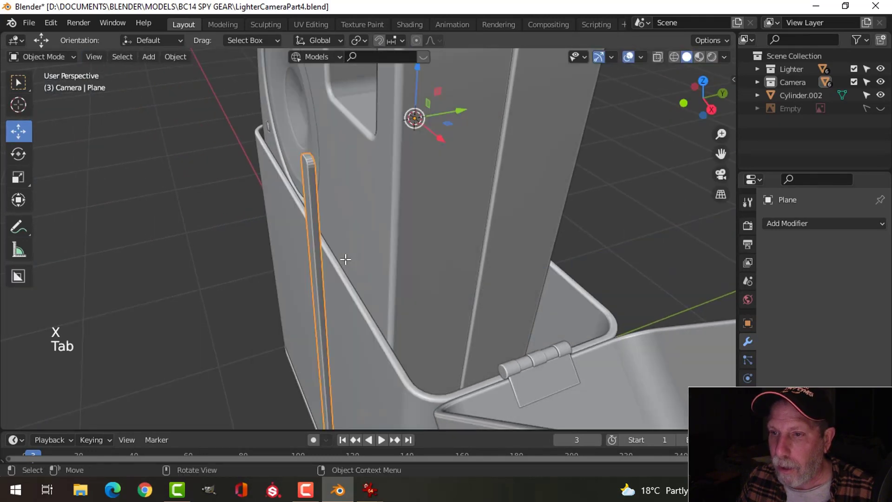
Step: Turn on the face orientation display, turn the strip's normals outward, and hide the display again
left_click(640, 57)
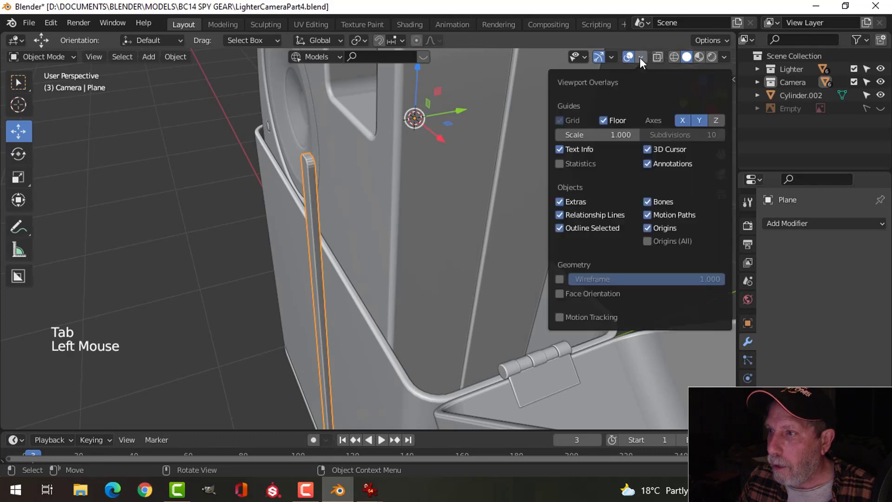
left_click(587, 292)
left_click(313, 181)
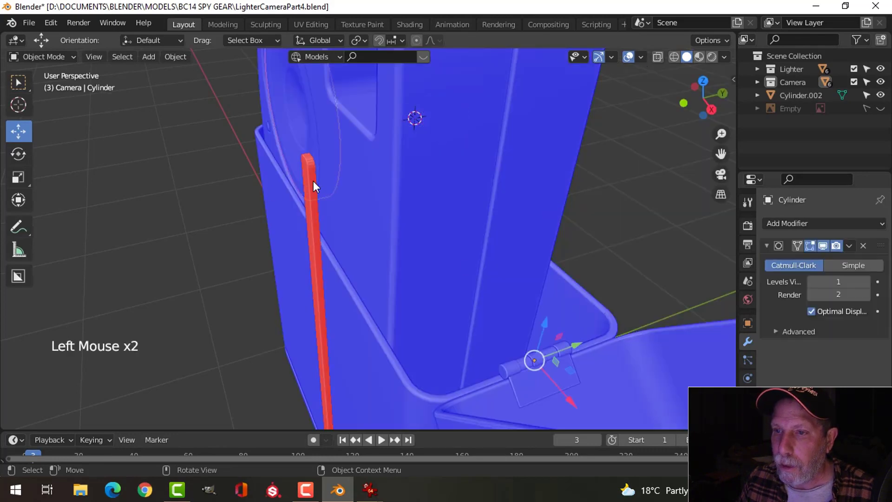
key("Tab")
key("Tab")
left_click(313, 183)
key("Tab")
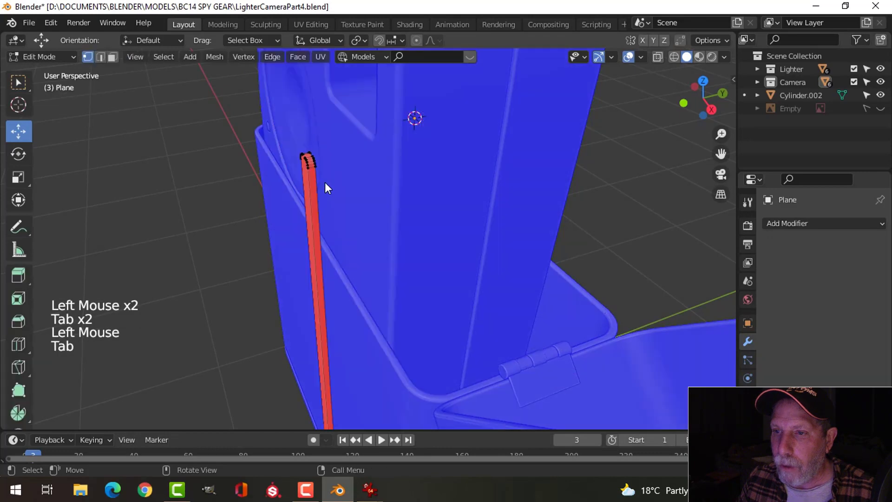
key("a")
key("alt+n")
left_click(306, 196)
key("Tab")
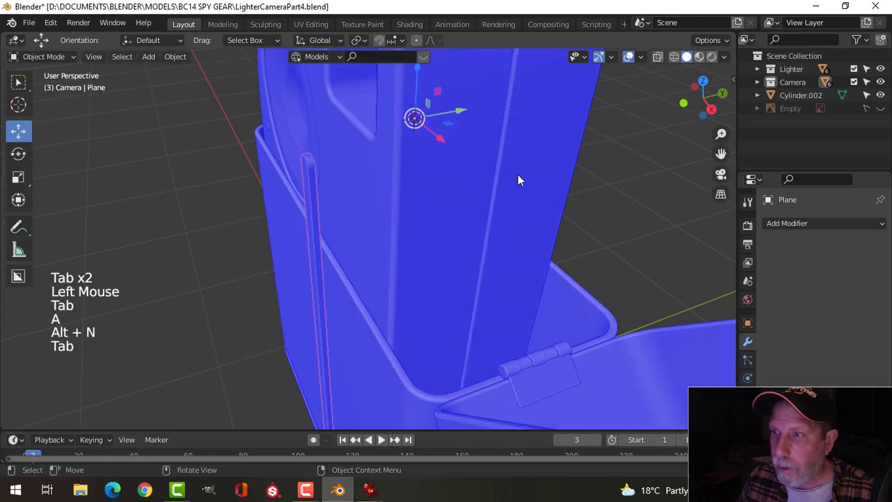
left_click(641, 56)
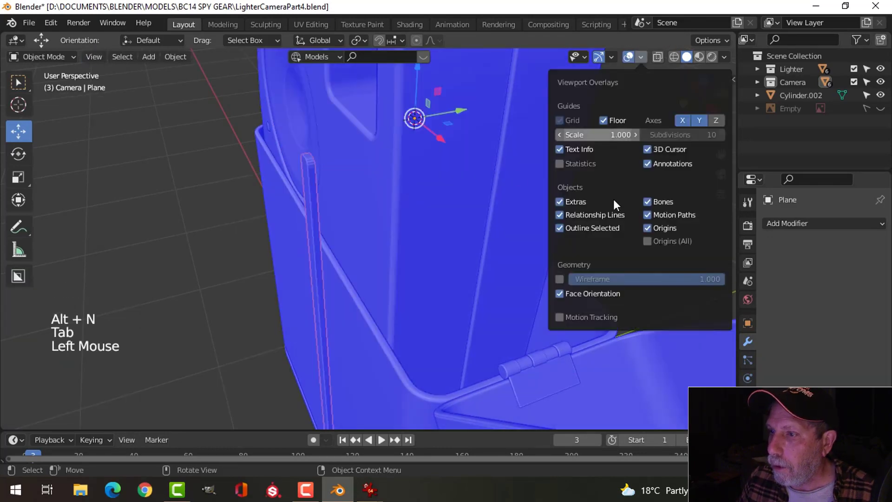
left_click(597, 293)
Step: Add a Bevel modifier with 3 segments to the strip
middle_click_drag(434, 216, 492, 168)
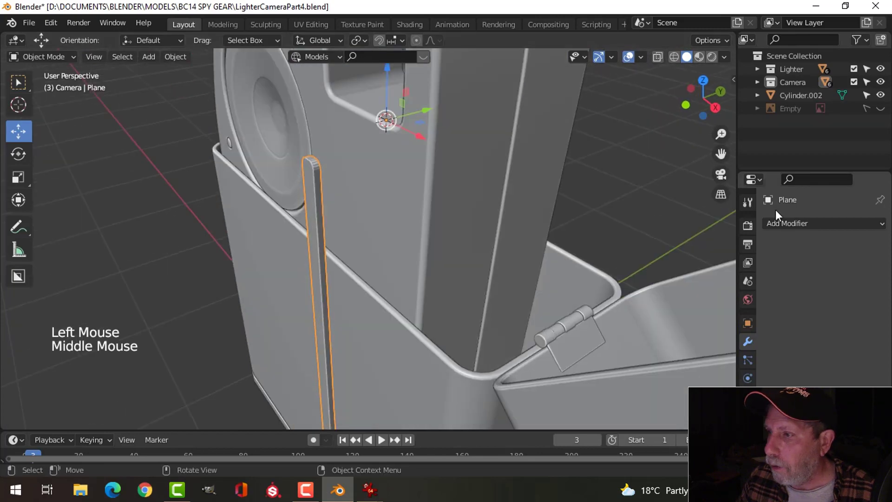
left_click(780, 224)
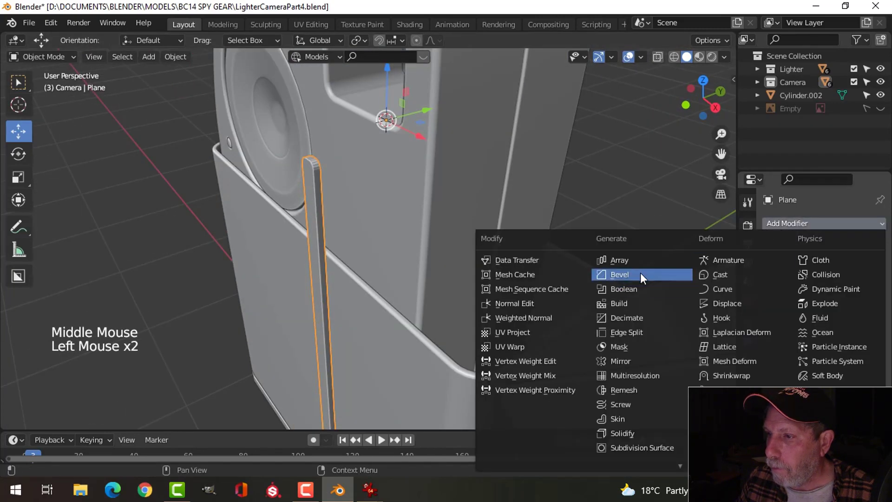
left_click(613, 274)
scroll(542, 200, "up", 1)
scroll(542, 200, "up", 1)
middle_click_drag(542, 200, 701, 255, "shift")
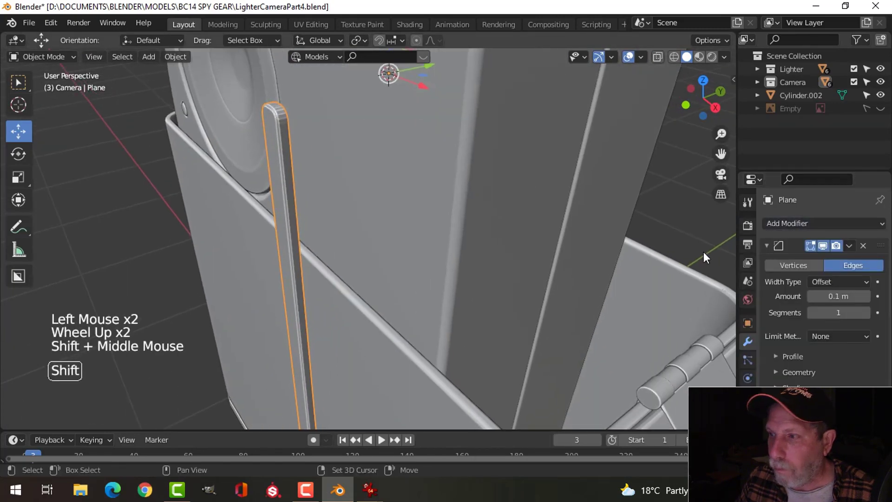
left_click(865, 312)
left_click(865, 312)
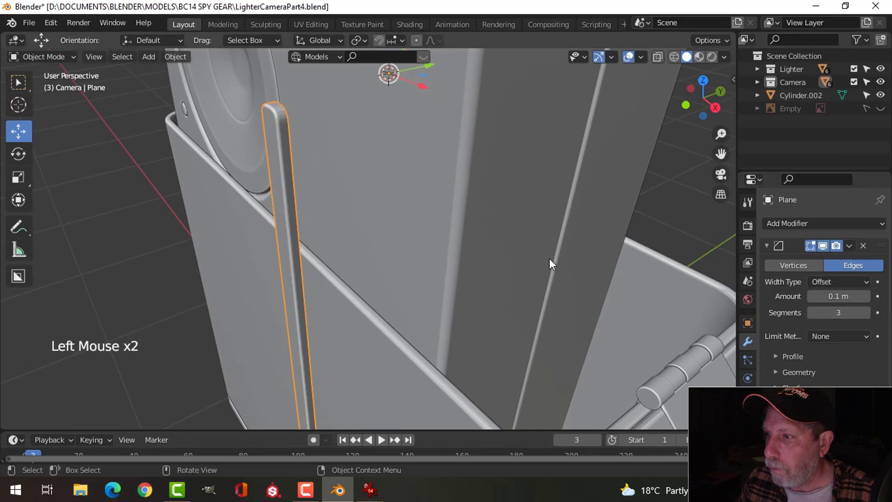
Step: Shade the strip smooth, check its bevelled edges from different distances, and reselect it
right_click(284, 124)
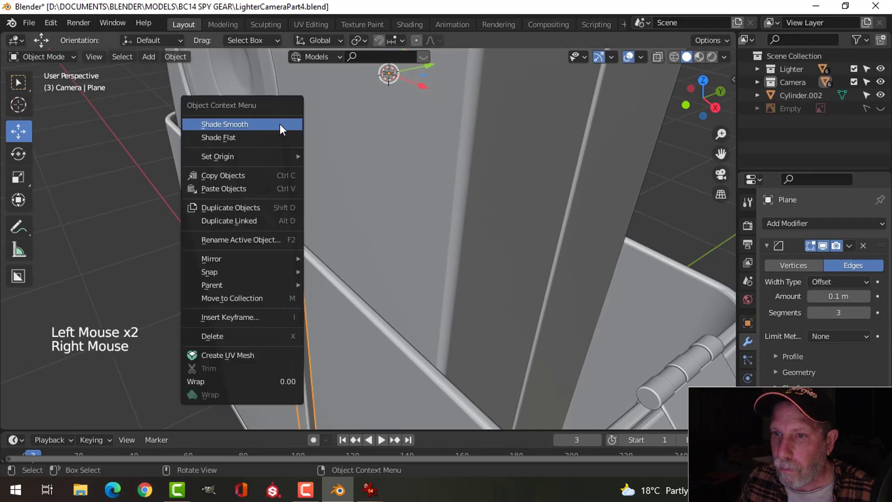
middle_click_drag(327, 175, 310, 193)
key("alt+a")
scroll(383, 167, "down", 1)
scroll(382, 167, "down", 3)
scroll(353, 234, "up", 2)
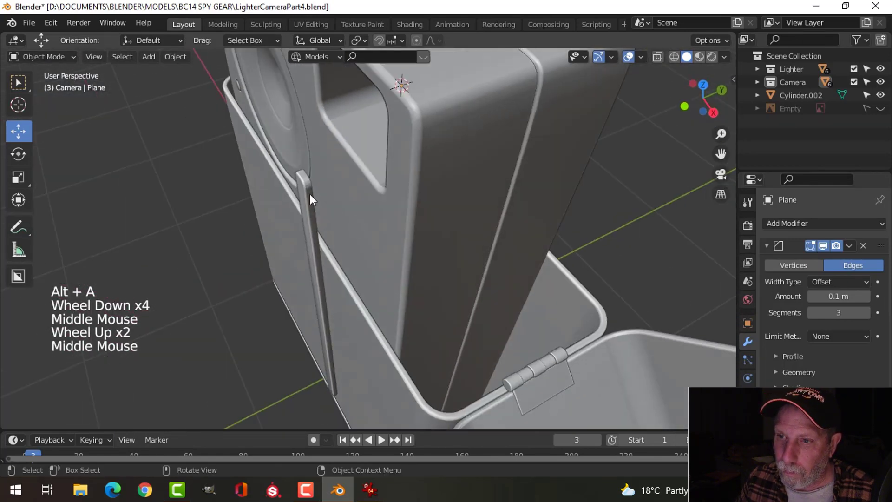
left_click(310, 193)
scroll(369, 219, "down", 2)
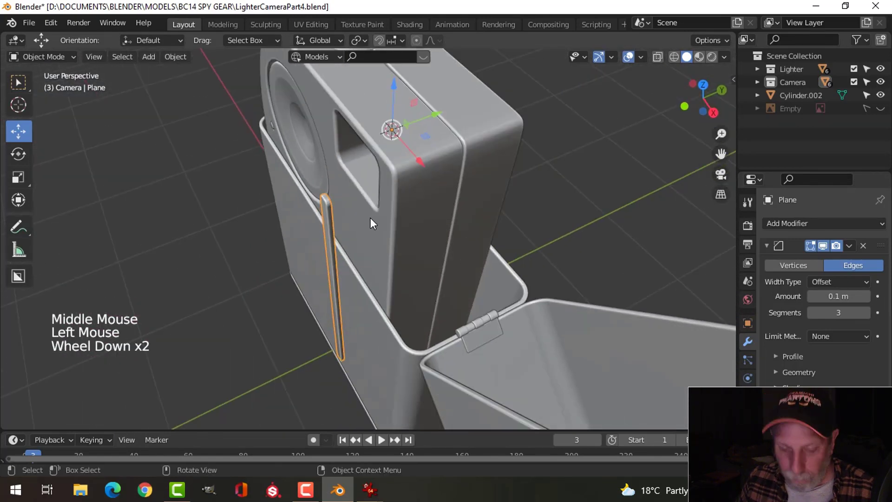
Step: Move the strip about 0.101 m along Y so it sits against the camera's front face
key("g")
key("y")
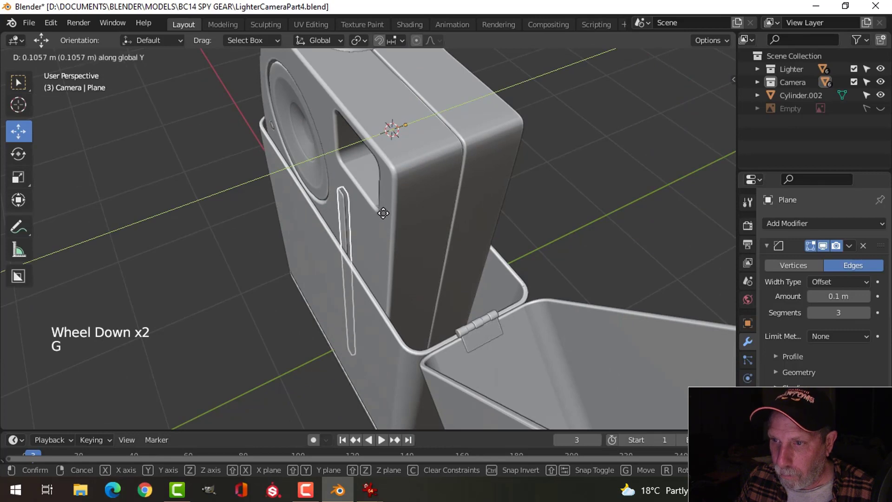
left_click(383, 213)
middle_click_drag(372, 229, 452, 193)
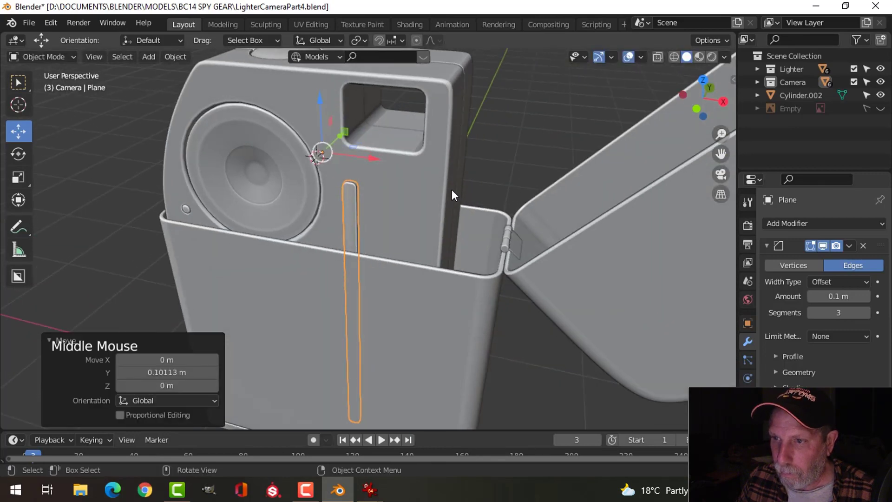
scroll(404, 214, "down", 2)
middle_click_drag(404, 213, 326, 231)
scroll(411, 208, "up", 7)
Step: Try to scale down the strip's front face uniformly, then undo the scaling
key("Tab")
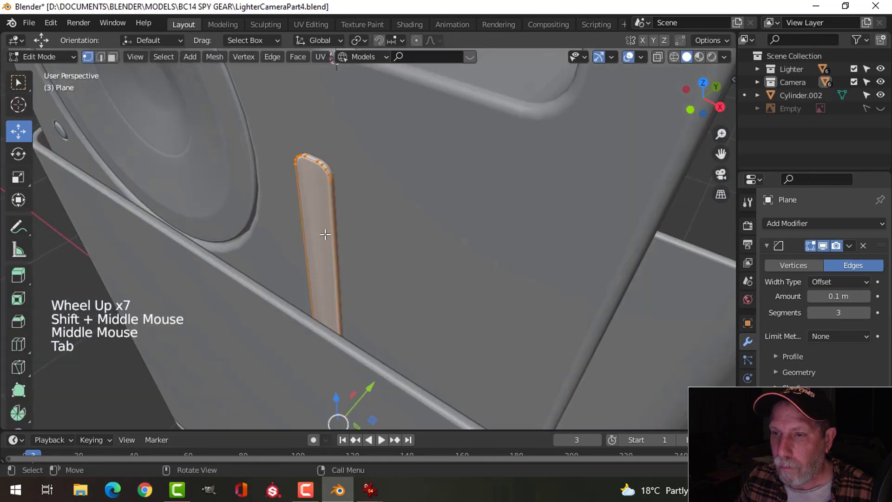
key("3")
left_click(395, 219)
scroll(478, 229, "down", 2)
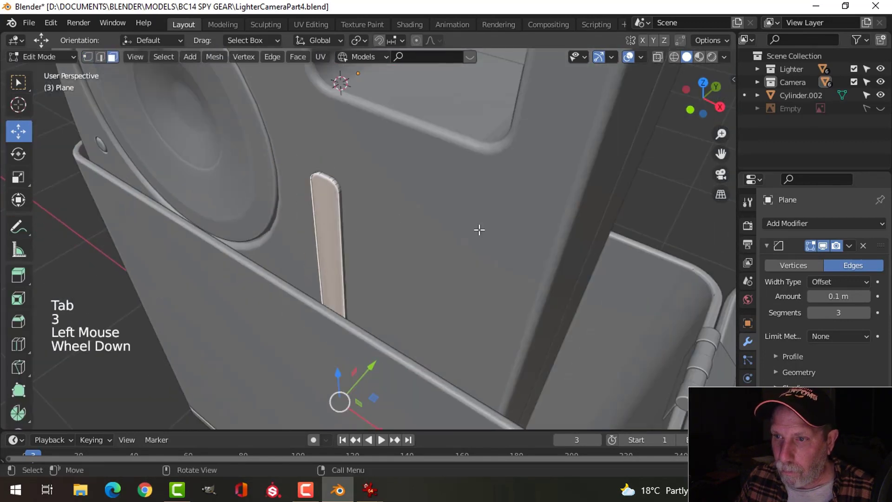
key("s")
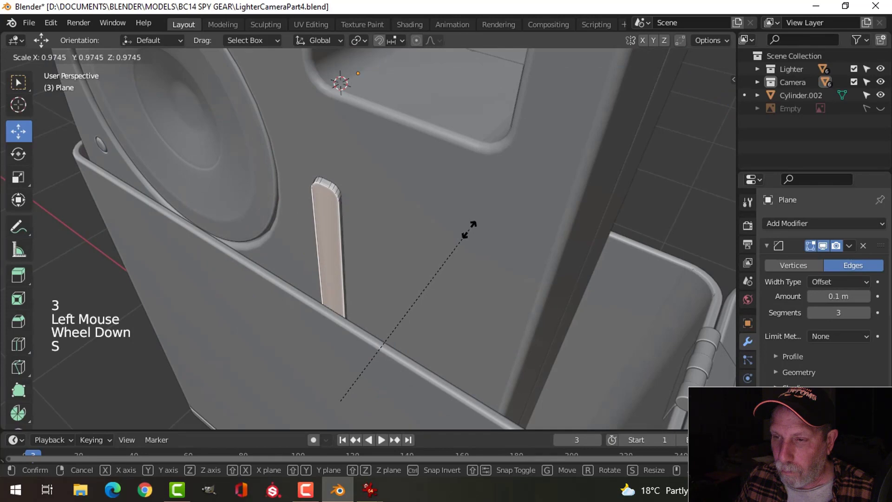
left_click(469, 230)
middle_click_drag(470, 230, 450, 167)
scroll(466, 204, "down", 2)
key("ctrl+z")
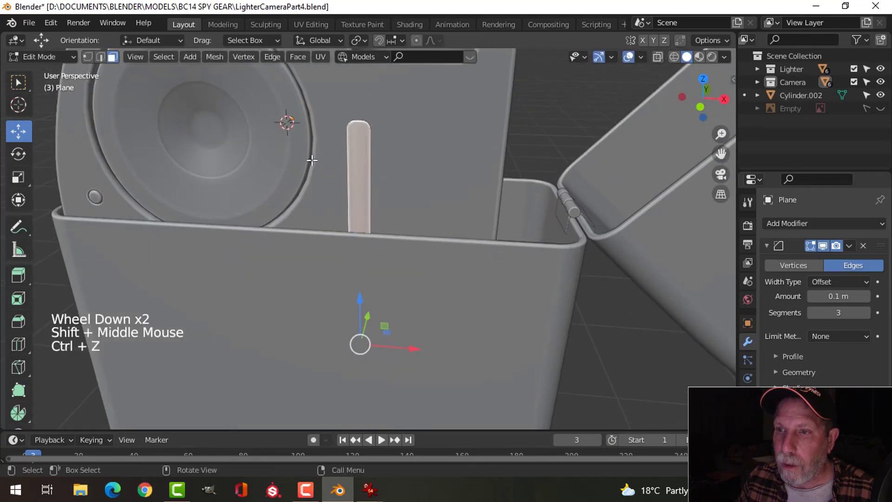
Step: Leave mesh editing and set the strip's origin to its geometry
key("Tab")
left_click(177, 57)
mouse_move(193, 84)
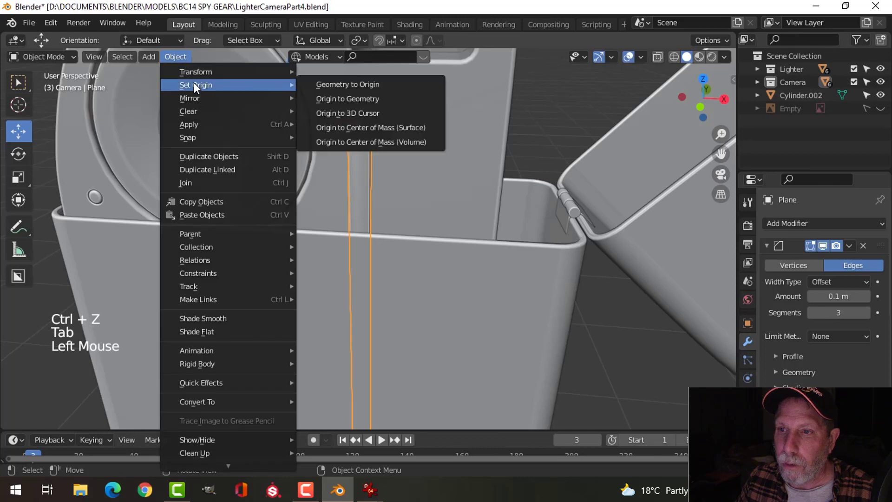
left_click(334, 99)
Step: Scale the strip's front face to 0.632 along X
key("Tab")
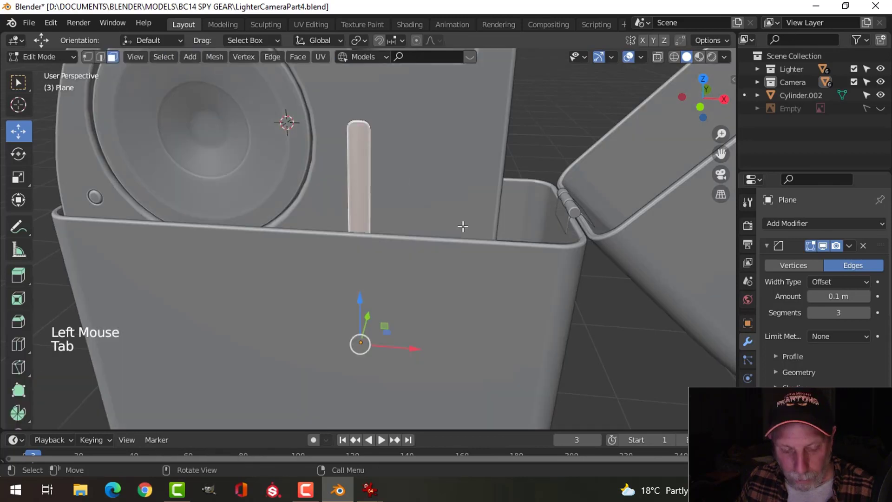
key("s")
key("x")
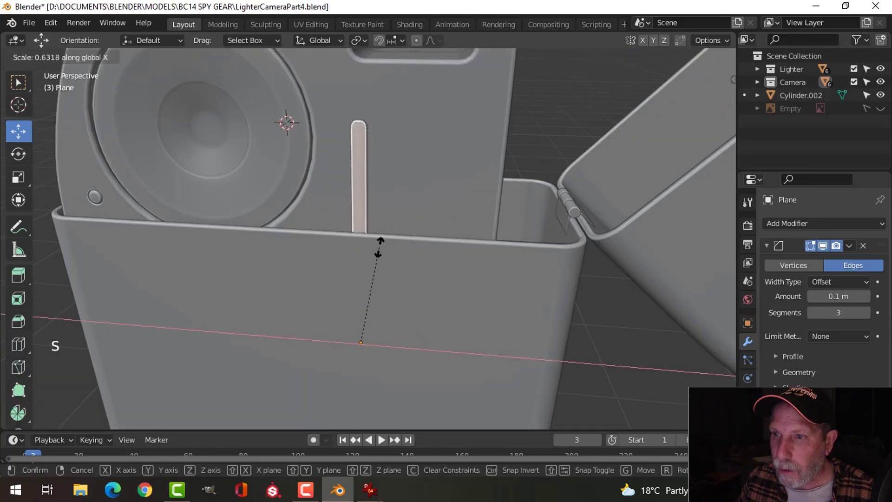
left_click(380, 247)
middle_click_drag(404, 181, 393, 195)
scroll(390, 198, "up", 2)
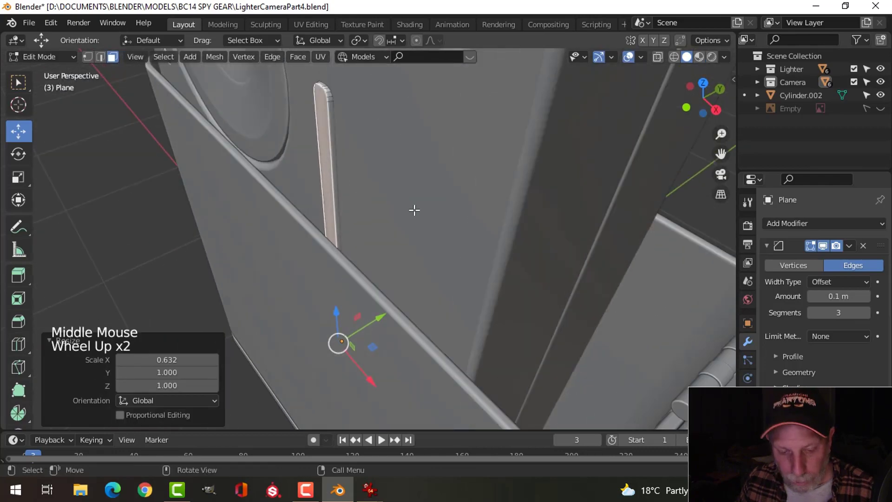
Step: Shorten the strip's front face slightly along Z to taper its ends, then leave mesh editing and deselect
key("s")
key("z")
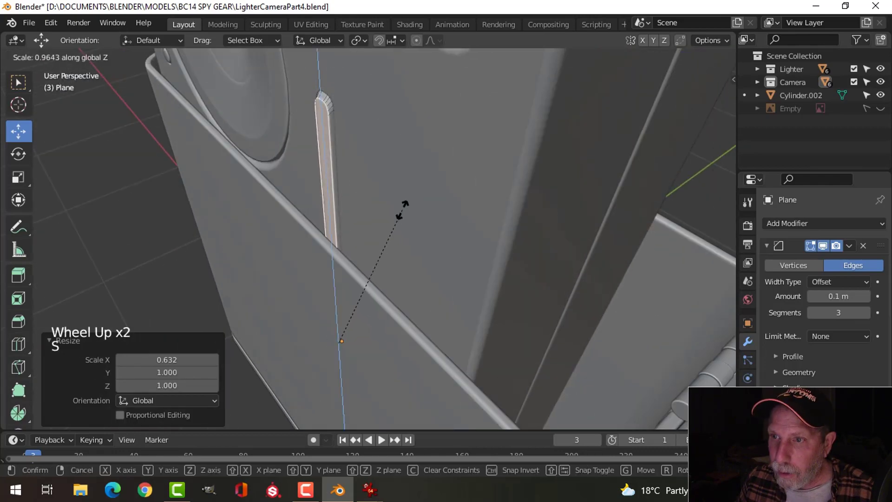
left_click(403, 210)
key("alt+a")
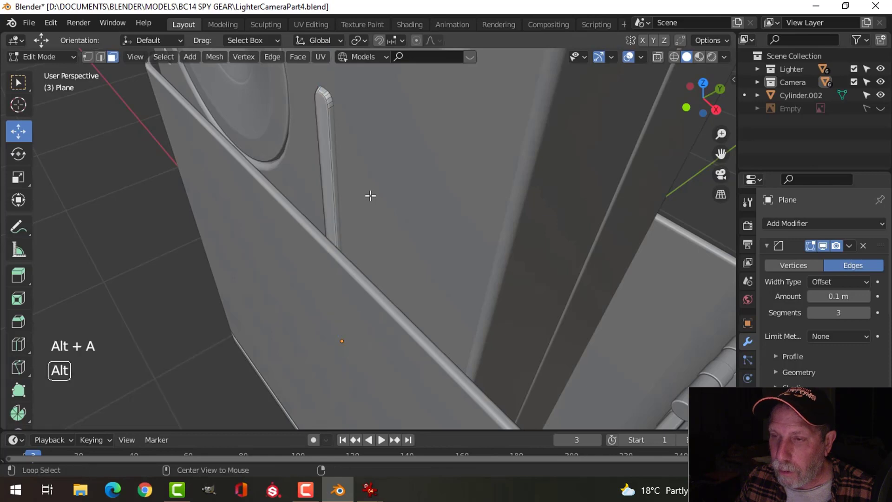
key("Tab")
key("alt+a")
scroll(344, 184, "down", 2)
middle_click_drag(343, 182, 397, 168)
scroll(370, 186, "up", 2)
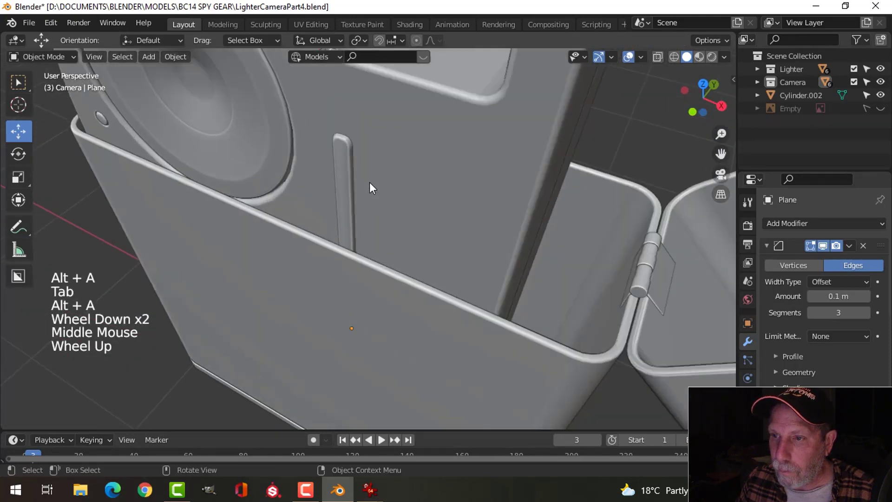
Step: Shift the tapered strip slightly along Y to adjust how far it protrudes from the camera's front
left_click(355, 143)
middle_click_drag(355, 143, 374, 312, "shift")
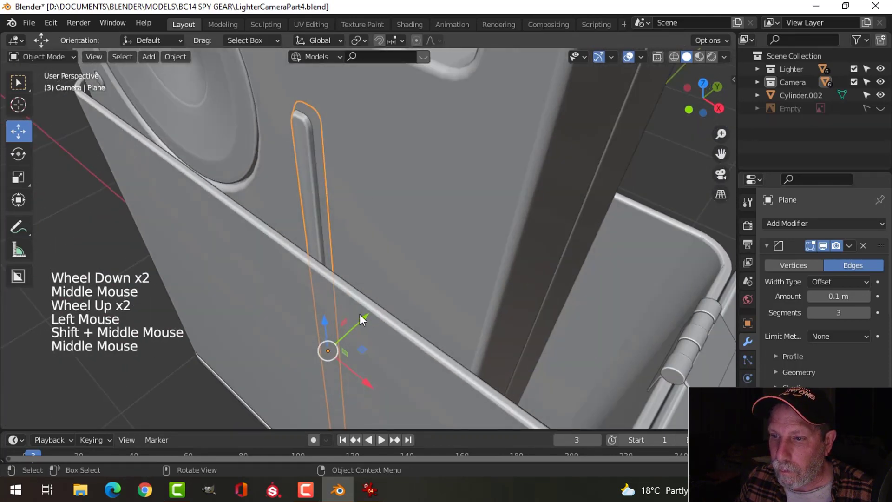
left_click_drag(362, 314, 355, 315)
key("alt+a")
scroll(353, 260, "down", 3)
middle_click_drag(337, 247, 370, 189)
Step: In front view, duplicate the strip and place the copy beside it along X, toward the hinge side
left_click(489, 187)
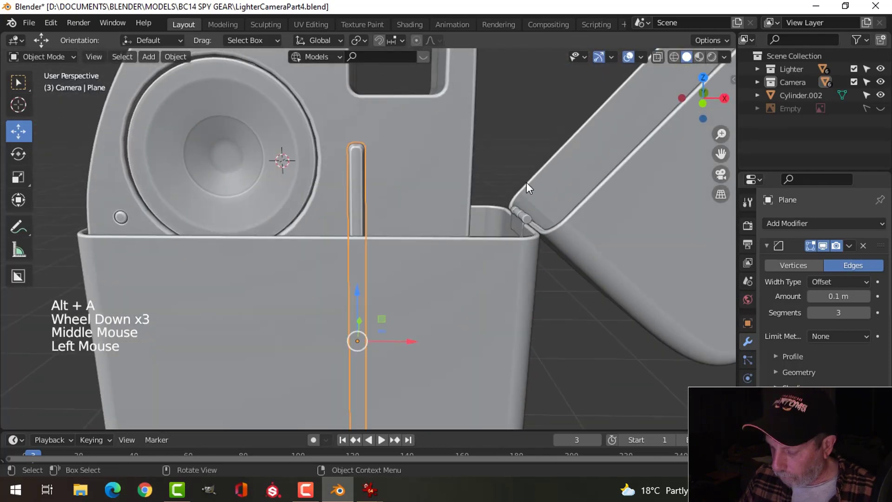
key("ctrl+KP_1")
key("KP_1")
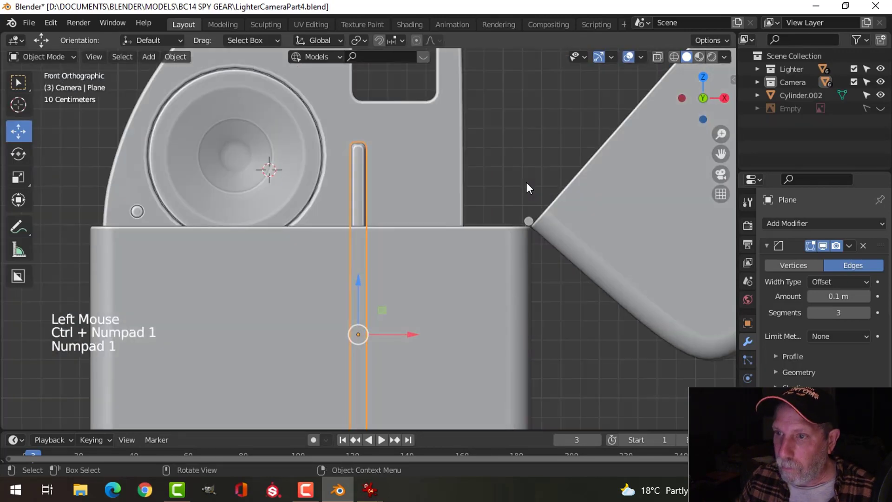
middle_click_drag(493, 233, 442, 137, "shift")
scroll(444, 199, "down", 2)
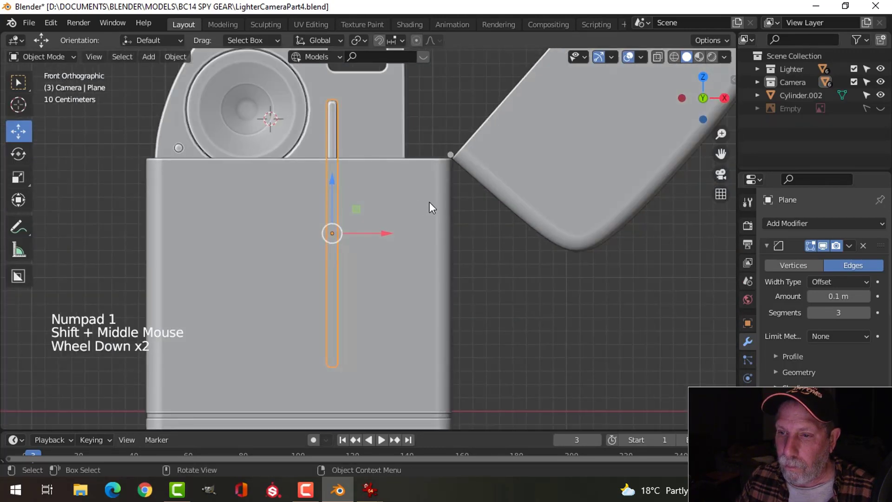
middle_click_drag(414, 201, 410, 245, "shift")
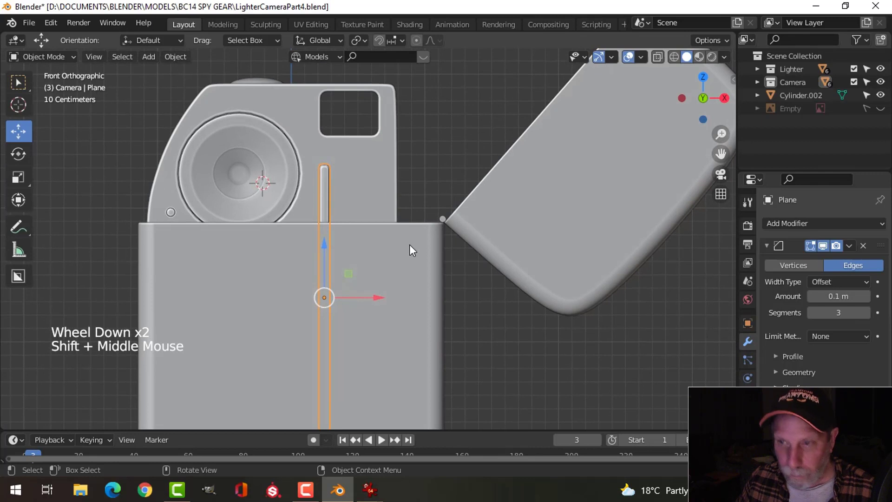
key("shift+d")
right_click(409, 244)
left_click_drag(380, 298, 404, 297)
left_click(327, 196, "shift")
key("alt+a")
scroll(413, 208, "down", 2)
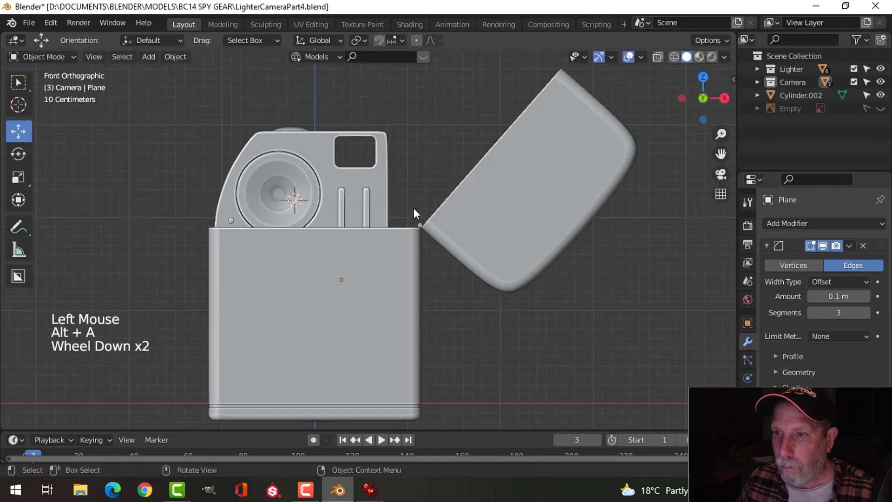
Step: Inspect both ridges, and briefly hide the Camera collection to check which parts belong to it
middle_click_drag(413, 209, 483, 229)
scroll(490, 270, "down", 3)
scroll(409, 303, "up", 8)
scroll(508, 269, "down", 5)
middle_click_drag(508, 269, 427, 259)
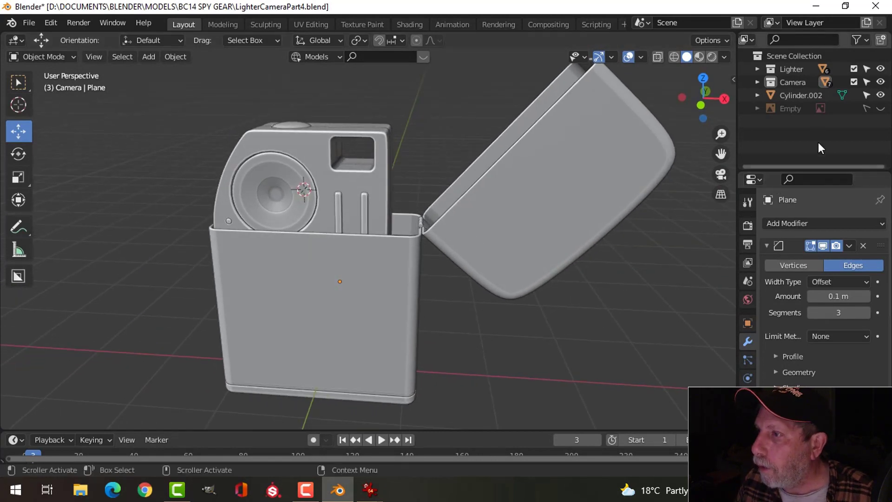
left_click(880, 82)
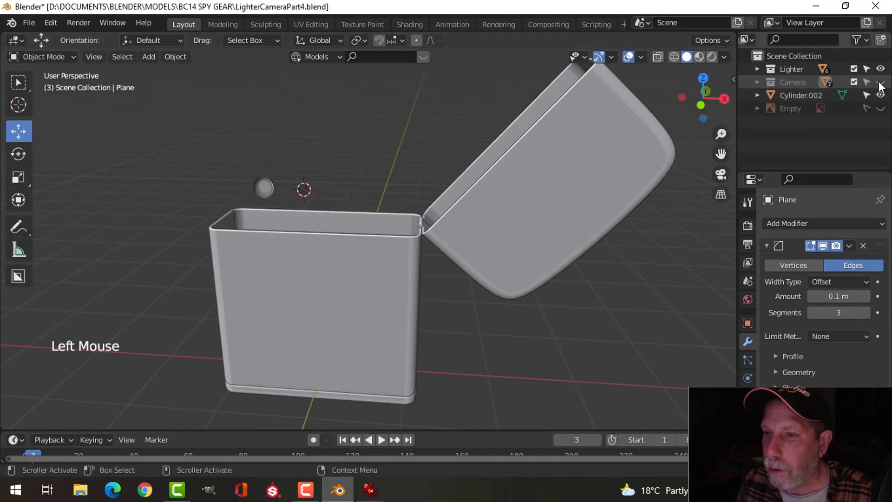
left_click(880, 82)
Step: Move the round knob on the camera's back into the Camera collection and check it by toggling the collection's visibility
middle_click_drag(377, 285, 599, 241)
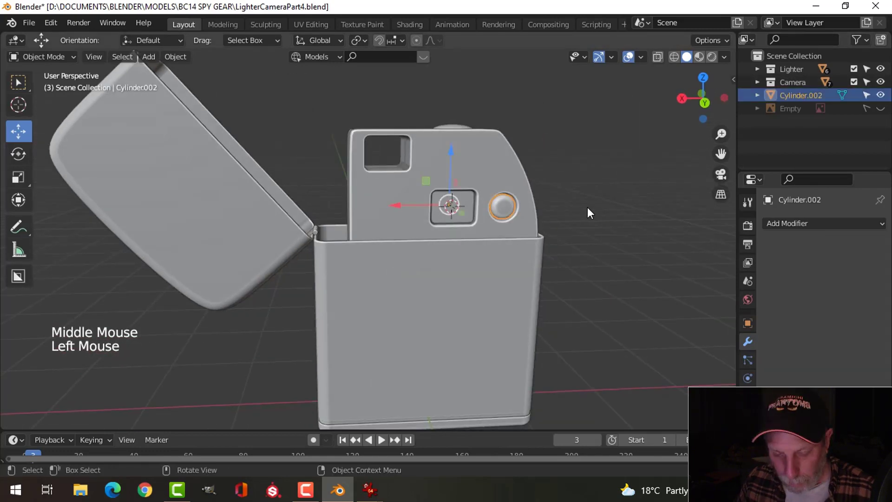
key("m")
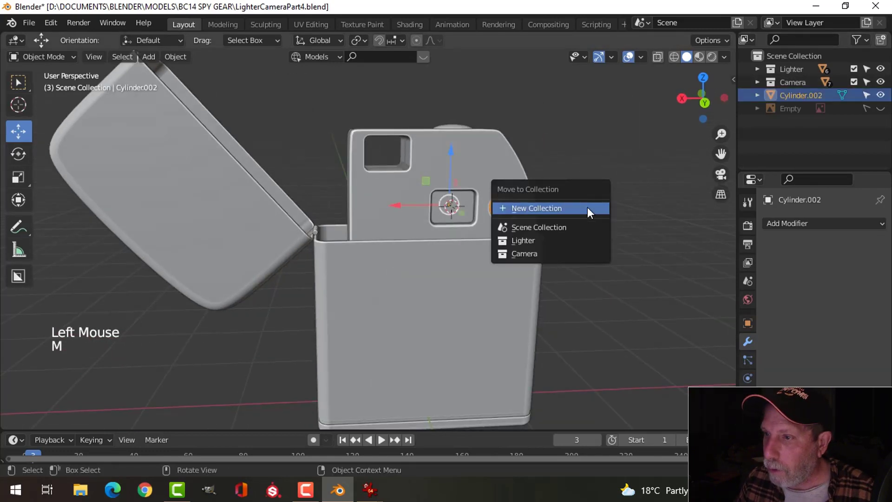
left_click(545, 254)
left_click(879, 83)
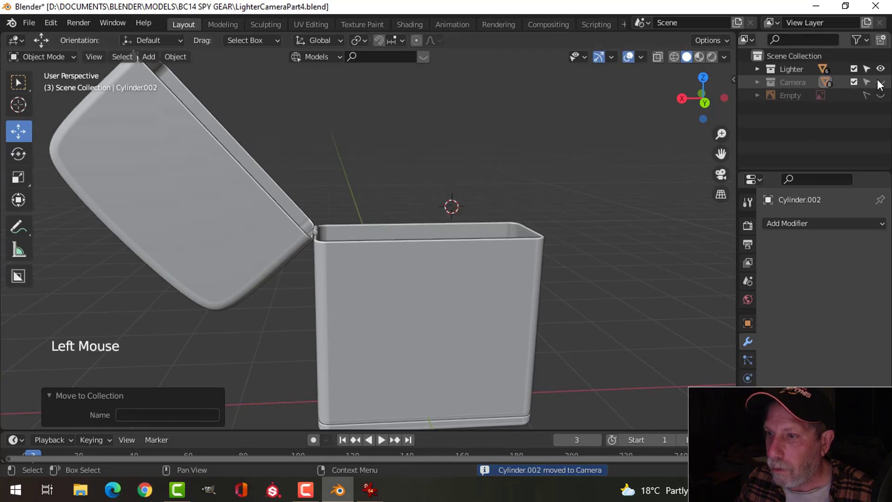
left_click(879, 83)
key("alt+a")
Step: Save the file and examine the camera's front and ridges from different distances
middle_click_drag(543, 200, 167, 237)
scroll(487, 238, "down", 3)
key("ctrl+s")
scroll(380, 268, "up", 3)
scroll(367, 265, "down", 2)
scroll(495, 225, "up", 3)
middle_click_drag(384, 241, 405, 263)
scroll(428, 236, "down", 3)
scroll(446, 230, "down", 3)
scroll(461, 255, "up", 7)
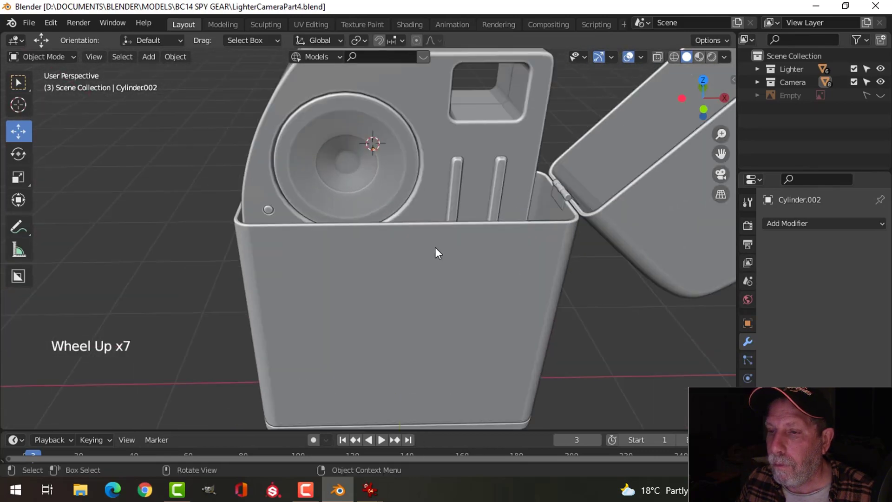
scroll(435, 246, "down", 1)
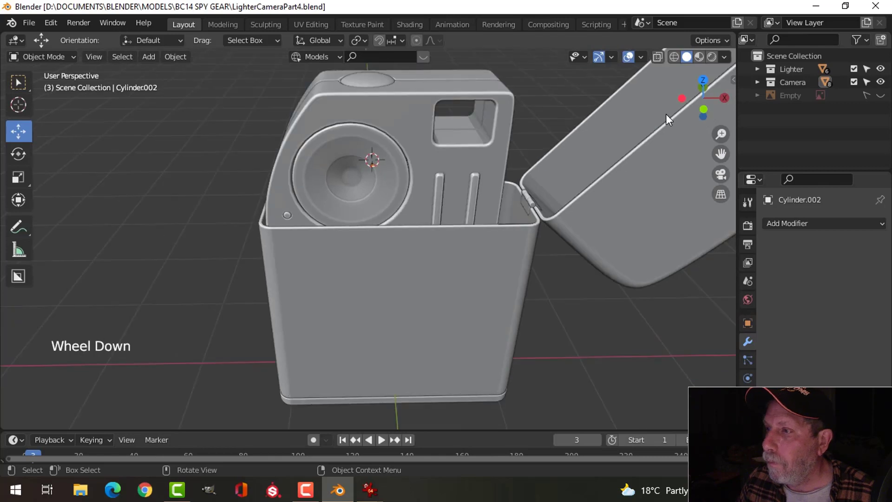
Step: Set the viewport lighting to MatCap and hide the gizmos and overlays
left_click(724, 57)
left_click(712, 120)
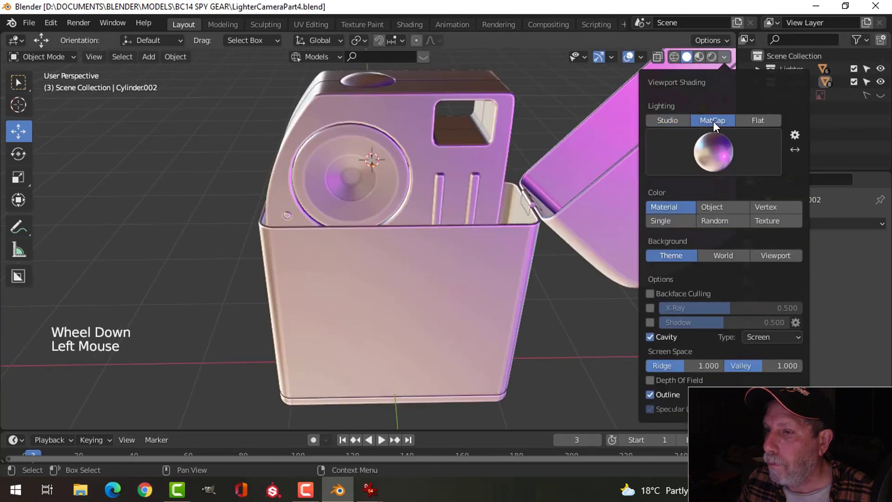
left_click(673, 119)
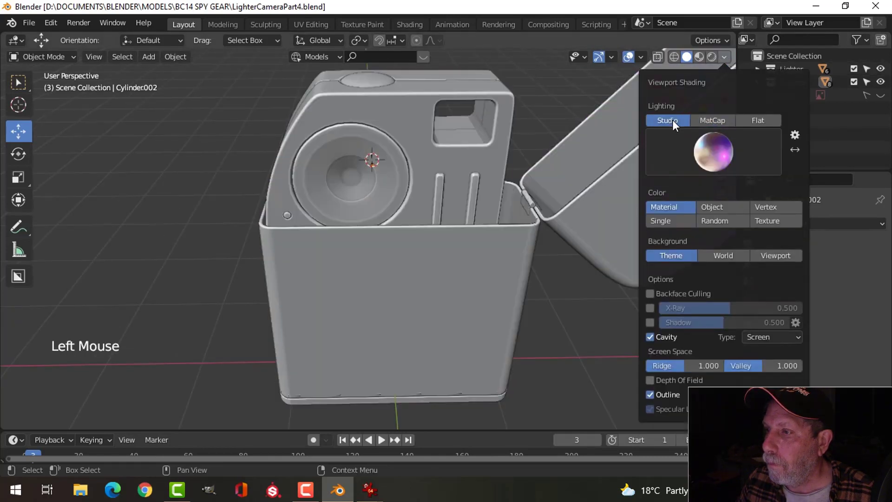
left_click(709, 120)
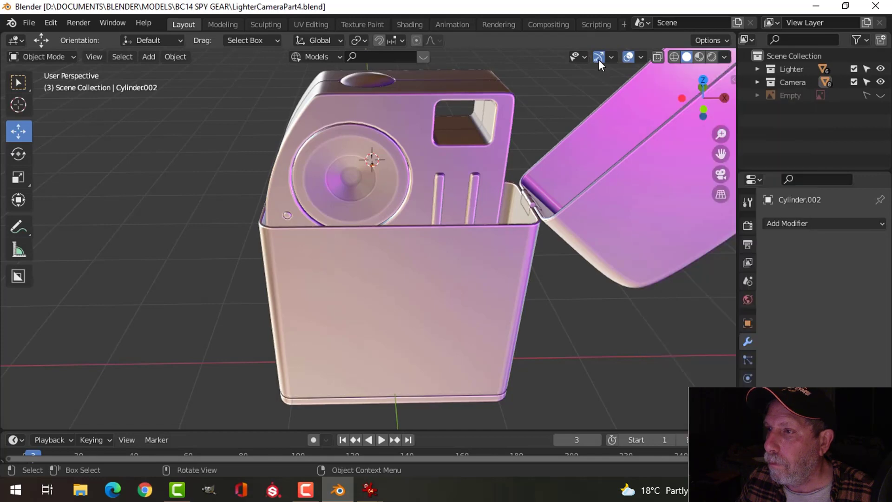
left_click(725, 56)
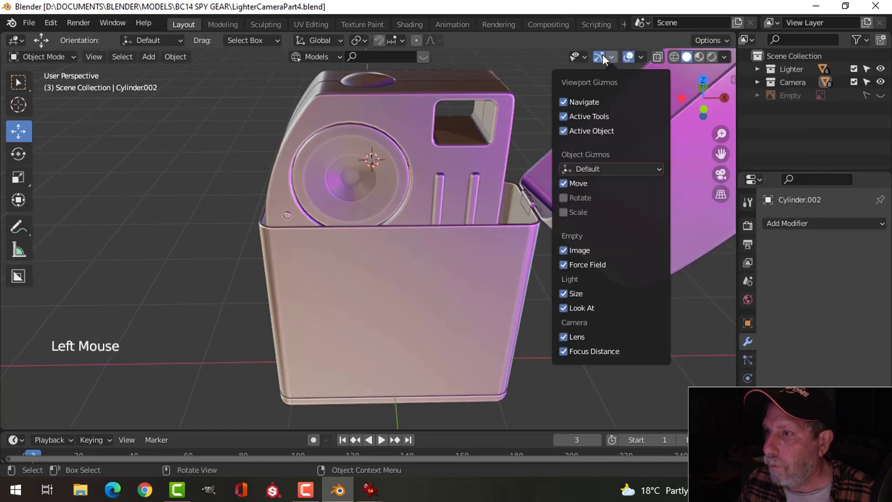
left_click(600, 57)
left_click(625, 56)
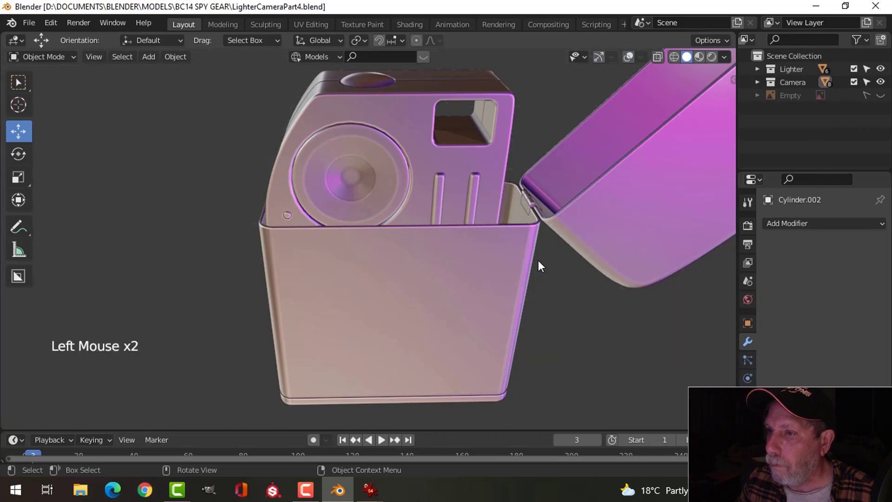
Step: Save the file with the clean MatCap display and review the whole lighter camera from several angles
scroll(530, 269, "down", 4)
middle_click_drag(519, 284, 297, 252, "shift")
key("ctrl+s")
scroll(556, 260, "up", 4)
scroll(616, 233, "down", 1)
scroll(297, 253, "down", 2)
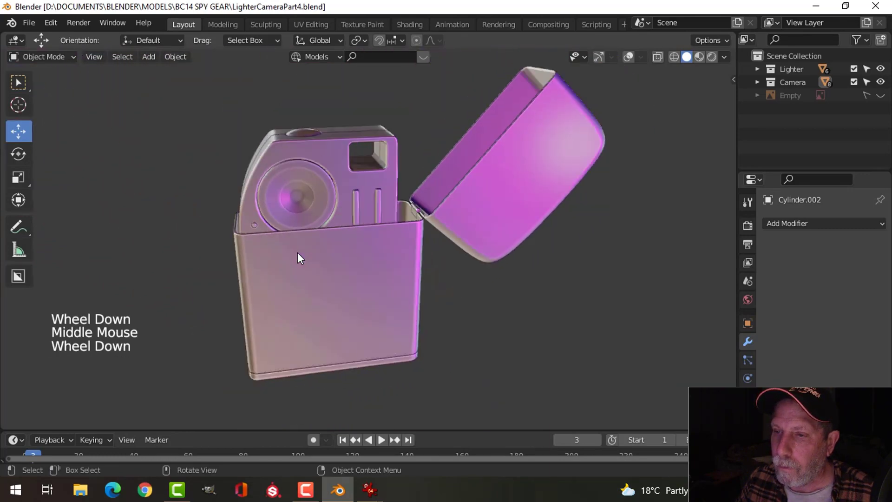
middle_click_drag(440, 254, 467, 245)
scroll(472, 237, "up", 1)
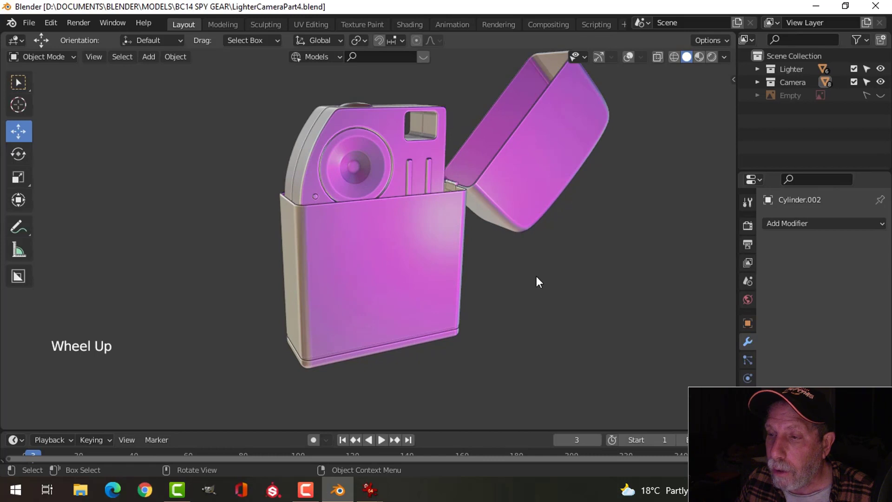
scroll(536, 276, "down", 1)
mouse_move(566, 274)
middle_mouse_down()
mouse_move(469, 263)
mouse_move(537, 215)
mouse_move(557, 267)
middle_mouse_up()
middle_click_drag(466, 254, 532, 285)
scroll(457, 280, "up", 2)
scroll(457, 281, "down", 1)
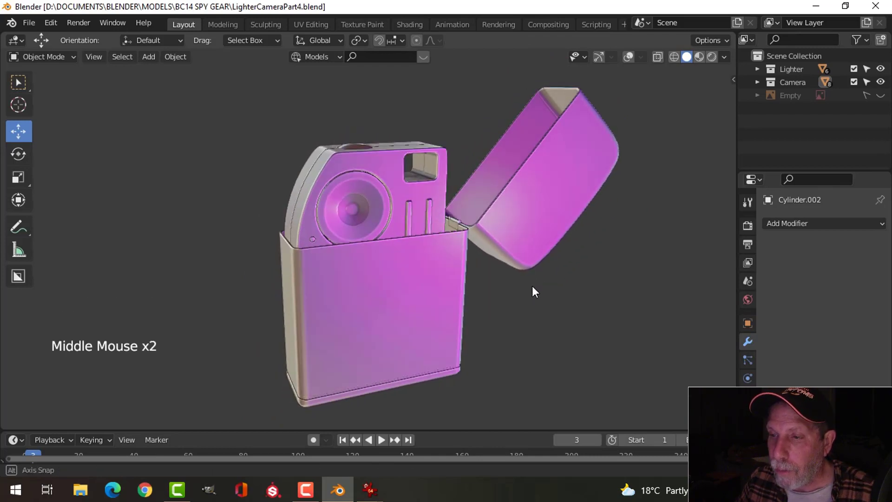